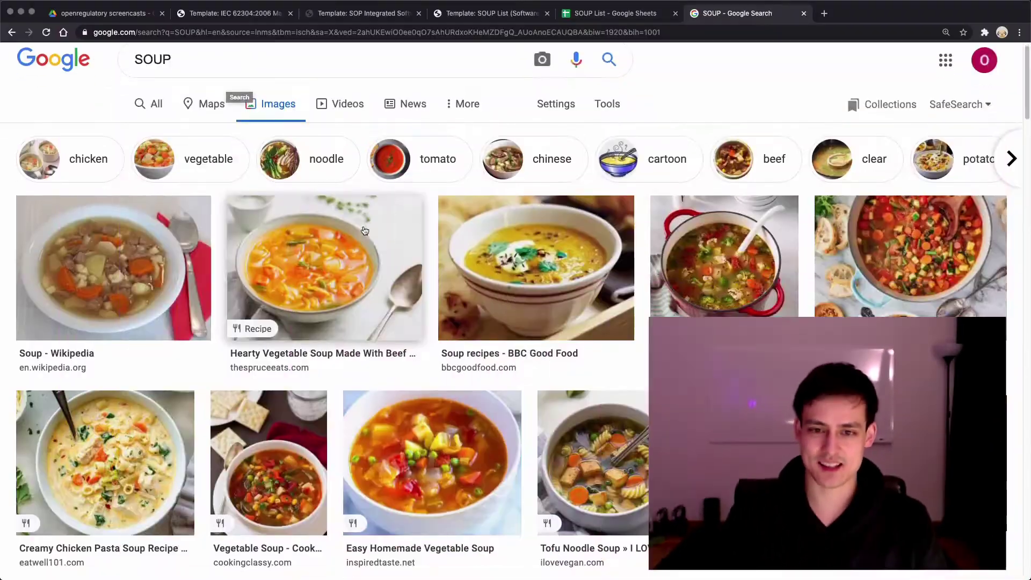
# Open the IEC 62304 requirements mapping page on openregulatory.com
pyautogui.scroll(-4, 364, 231)
pyautogui.scroll(-4, 365, 231)
pyautogui.scroll(-3, 364, 231)
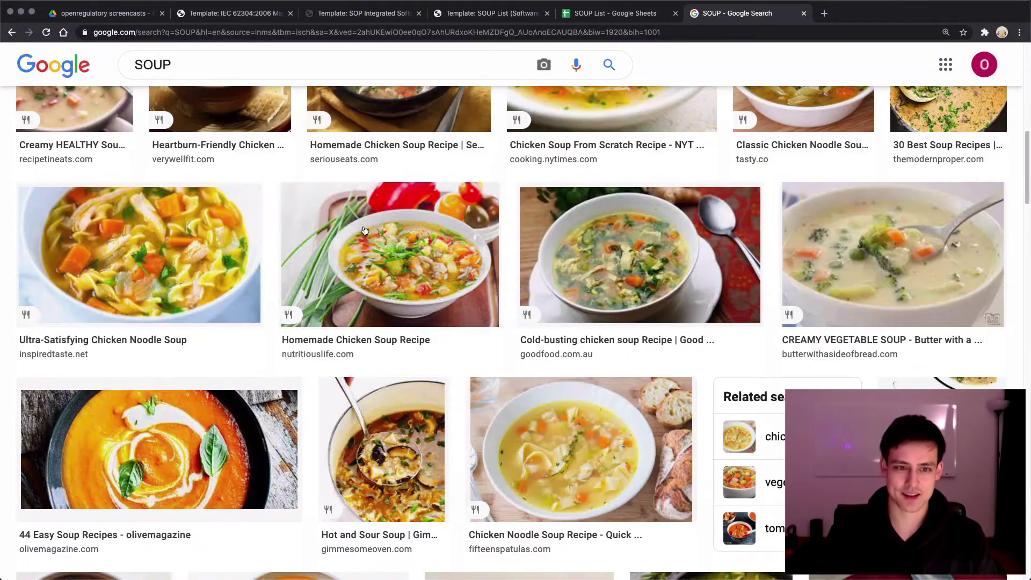
pyautogui.scroll(-3, 364, 231)
pyautogui.scroll(4, 364, 231)
pyautogui.scroll(6, 365, 229)
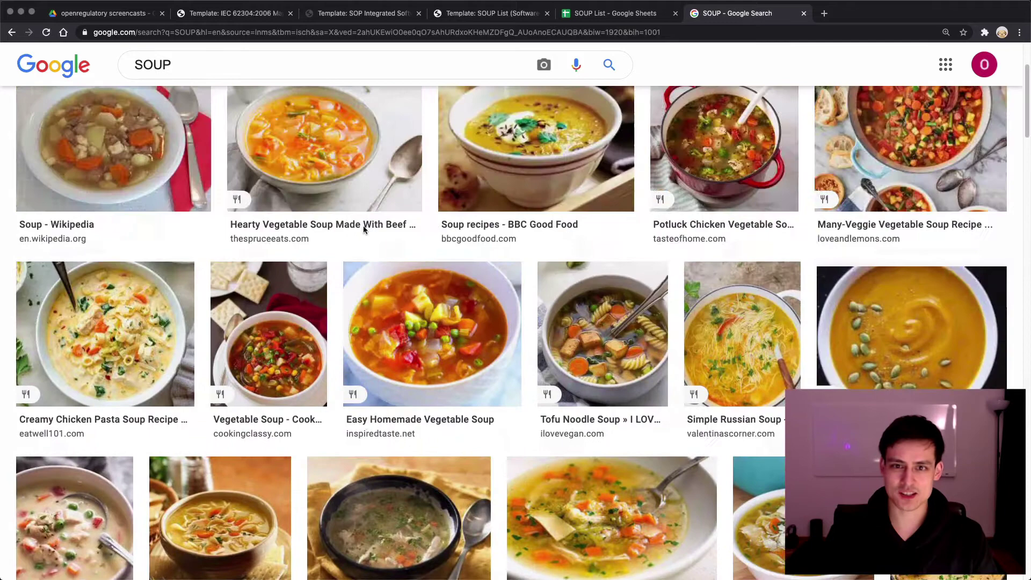
pyautogui.scroll(3, 363, 229)
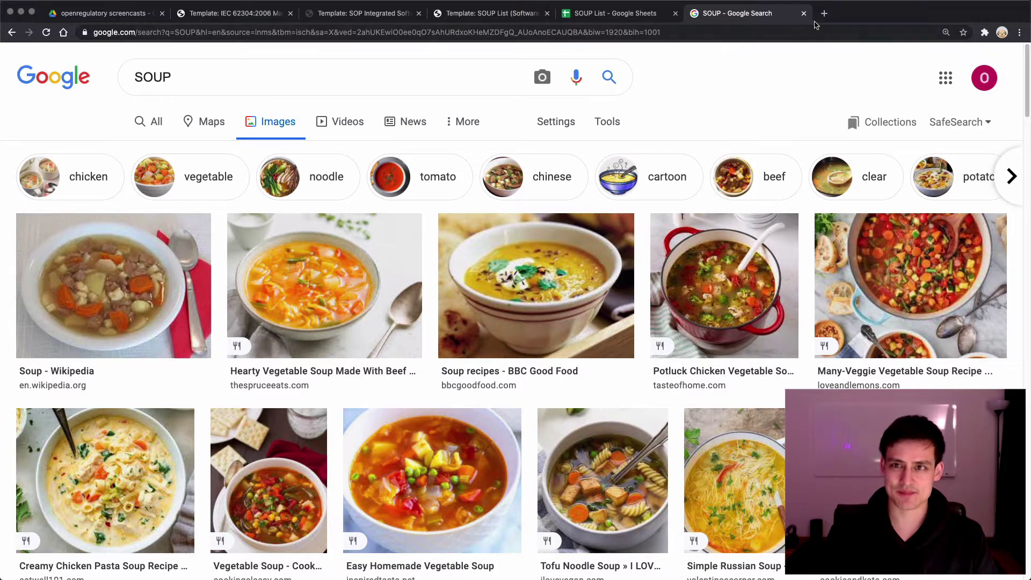
pyautogui.click(231, 13)
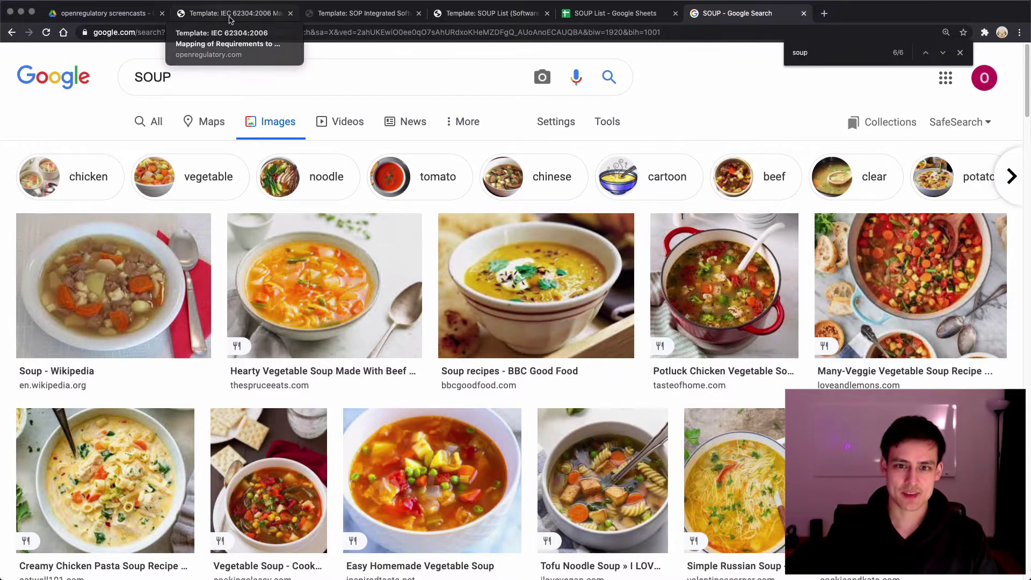
pyautogui.scroll(1, 571, 304)
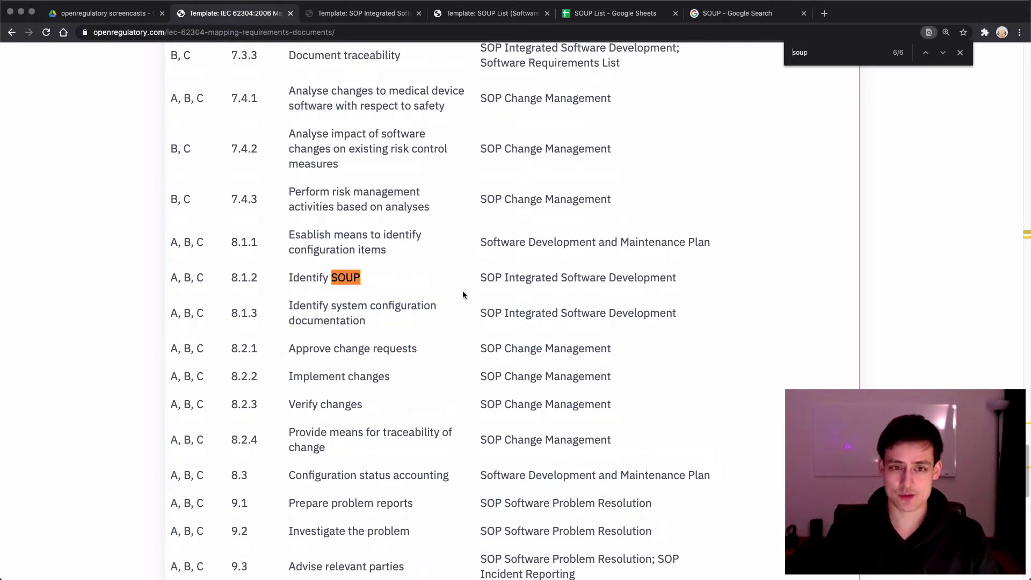
# Cycle the 'soup' search matches between 5.3.3 and 8.1.2 Identify SOUP
pyautogui.click(833, 52)
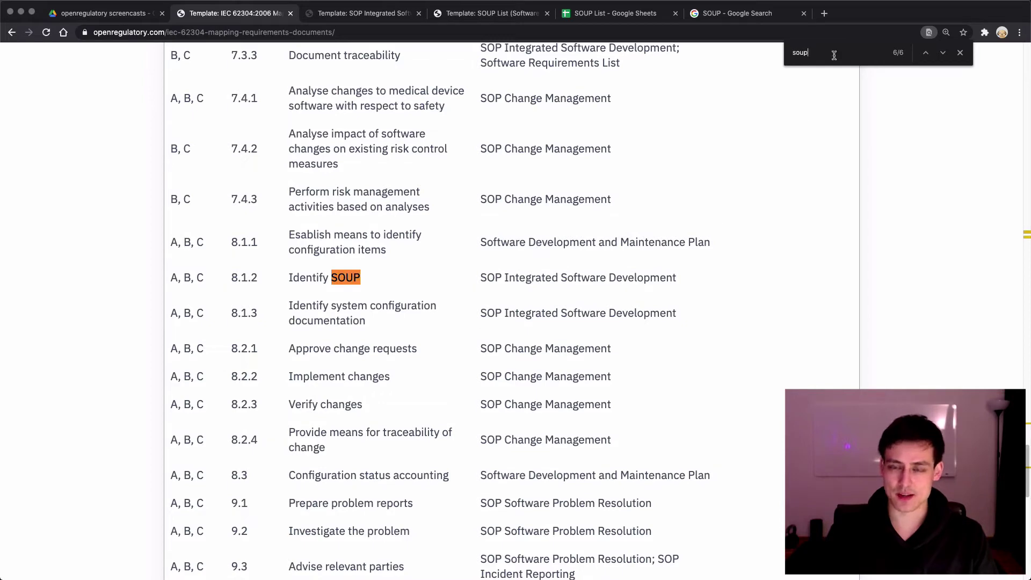
pyautogui.press('Return')
pyautogui.hotkey('shift', 'Return')
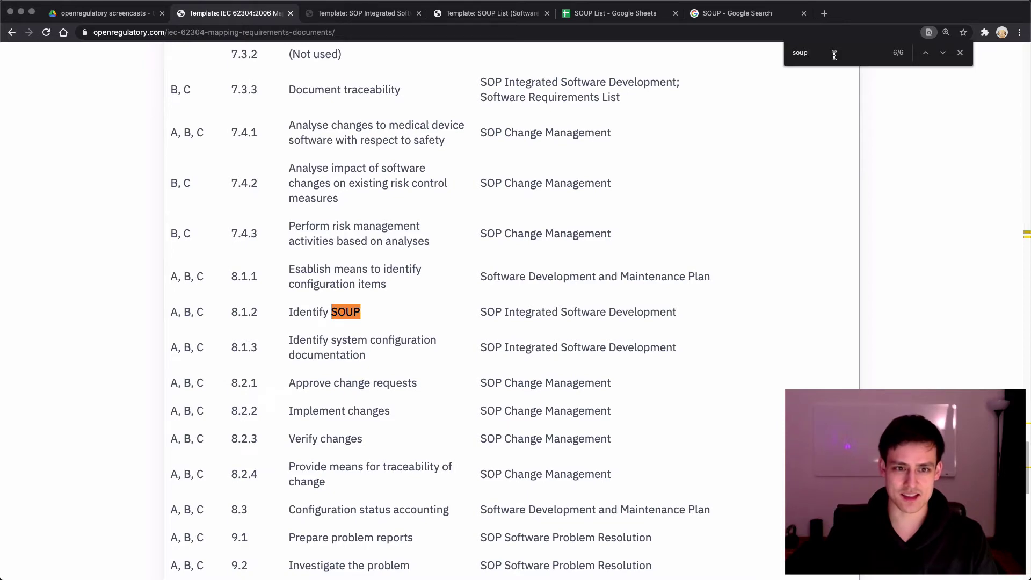
pyautogui.press('Return')
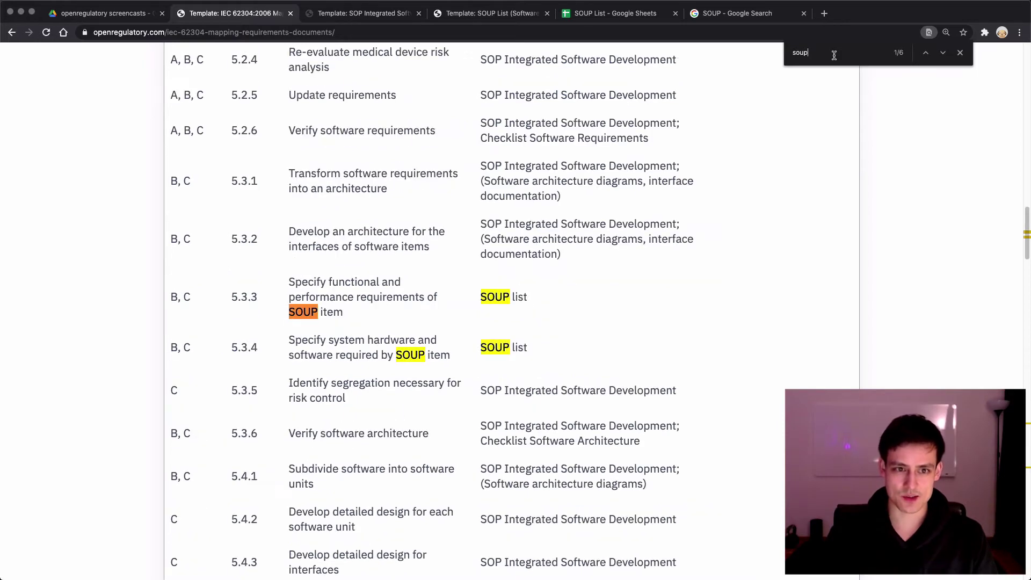
pyautogui.hotkey('shift', 'Return')
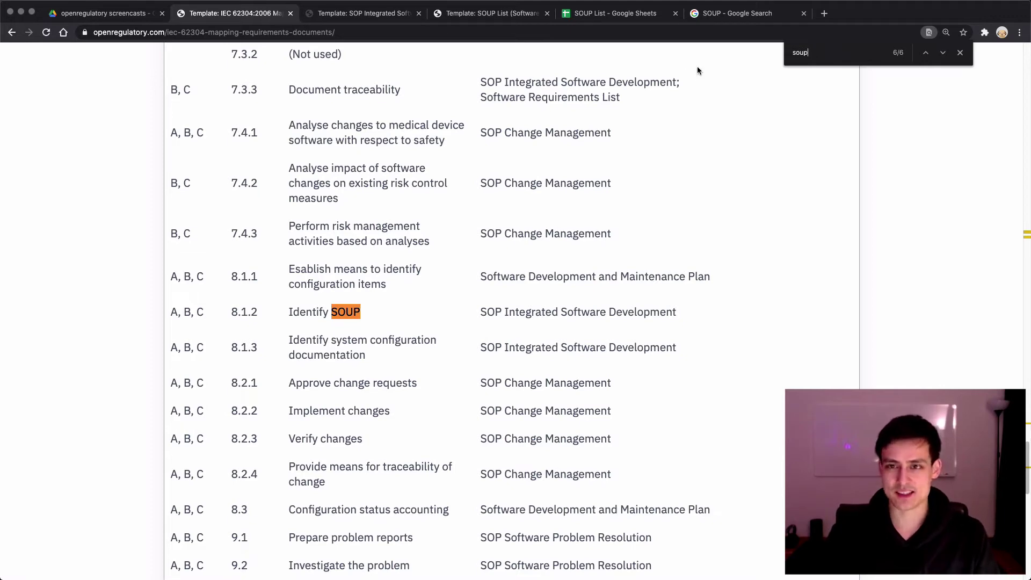
# Step through the 'soup' matches past 5.3.3 and 8.1.2 to 7.1.3 Evaluate published SOUP anomaly lists
pyautogui.press('Return')
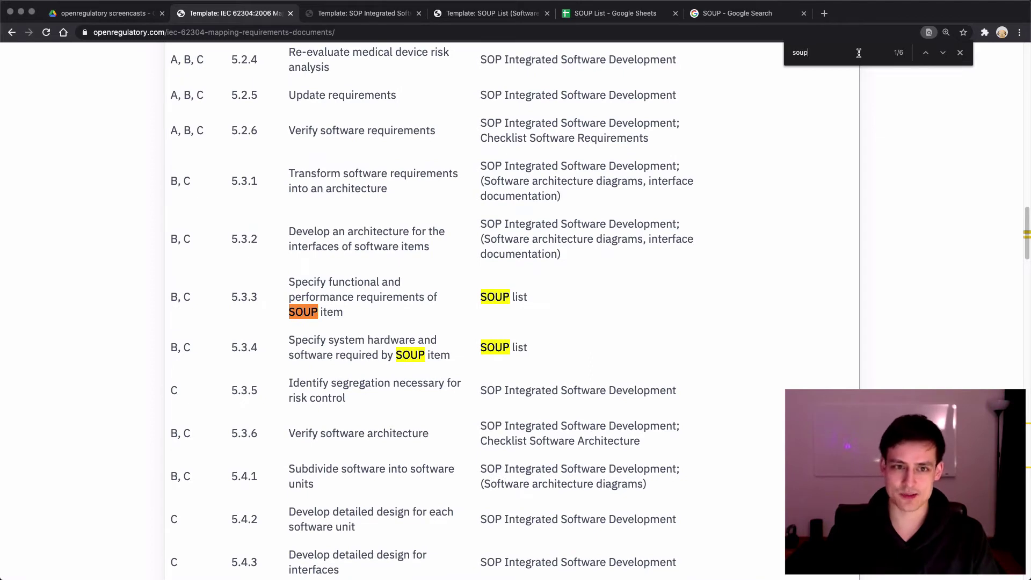
pyautogui.hotkey('shift', 'Return')
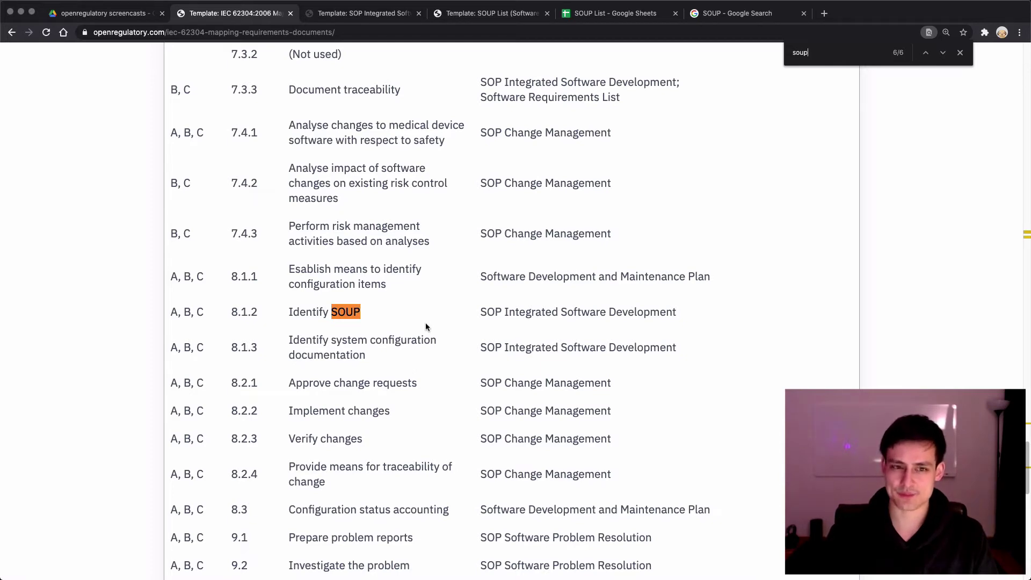
pyautogui.press('Return')
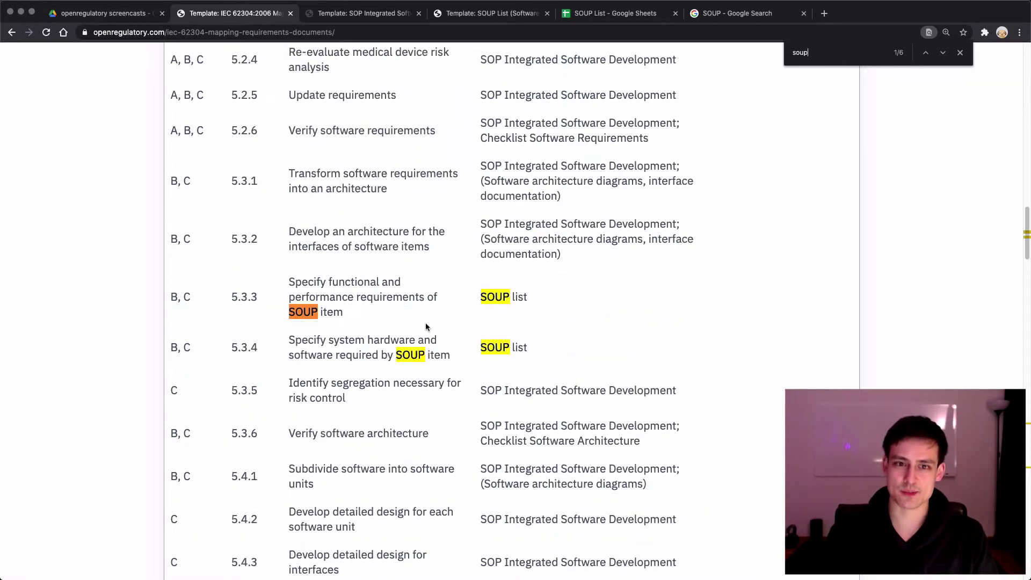
pyautogui.scroll(-1, 349, 290)
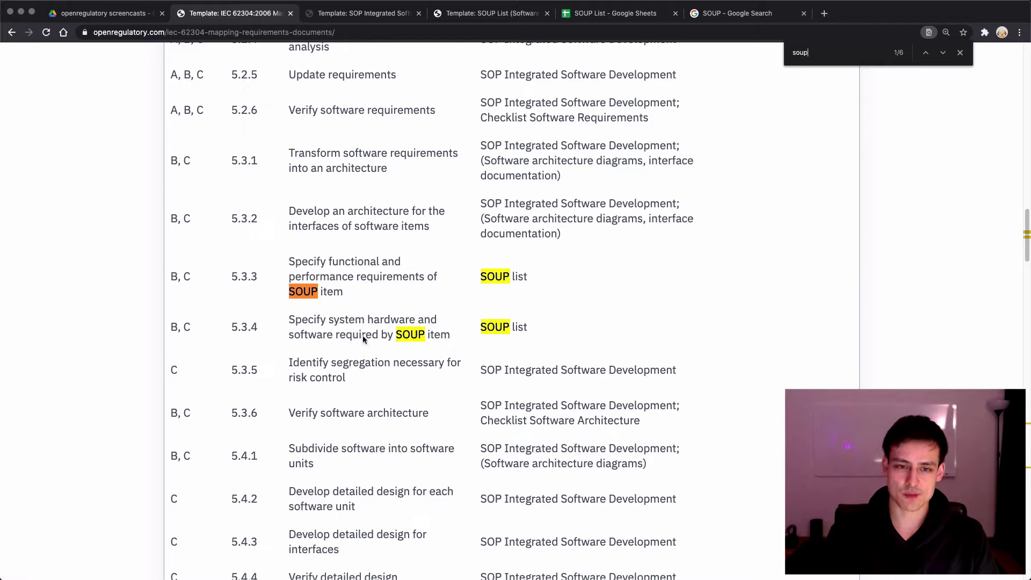
pyautogui.press('Return')
pyautogui.press('Return')
pyautogui.press('Return')
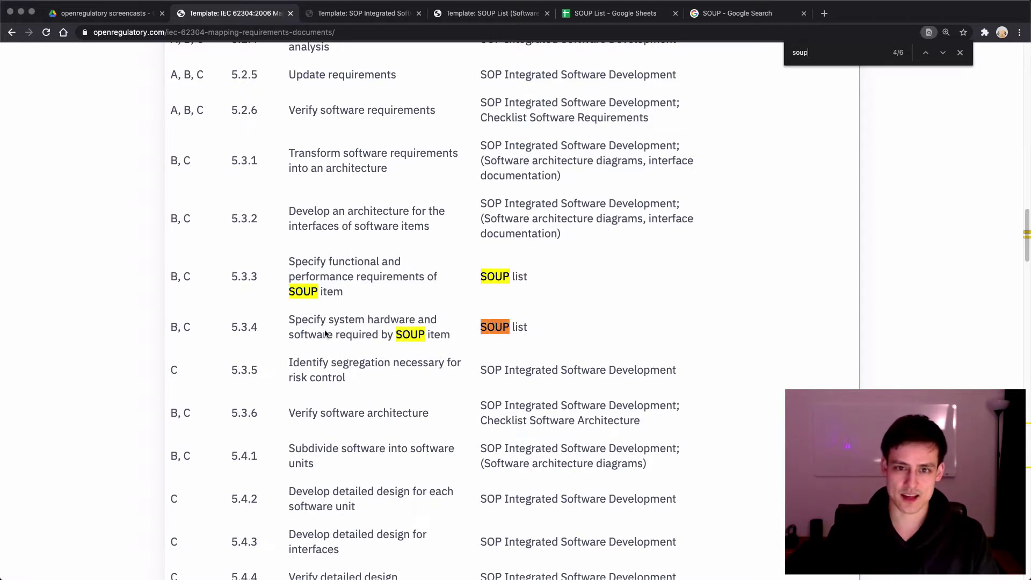
pyautogui.press('Return')
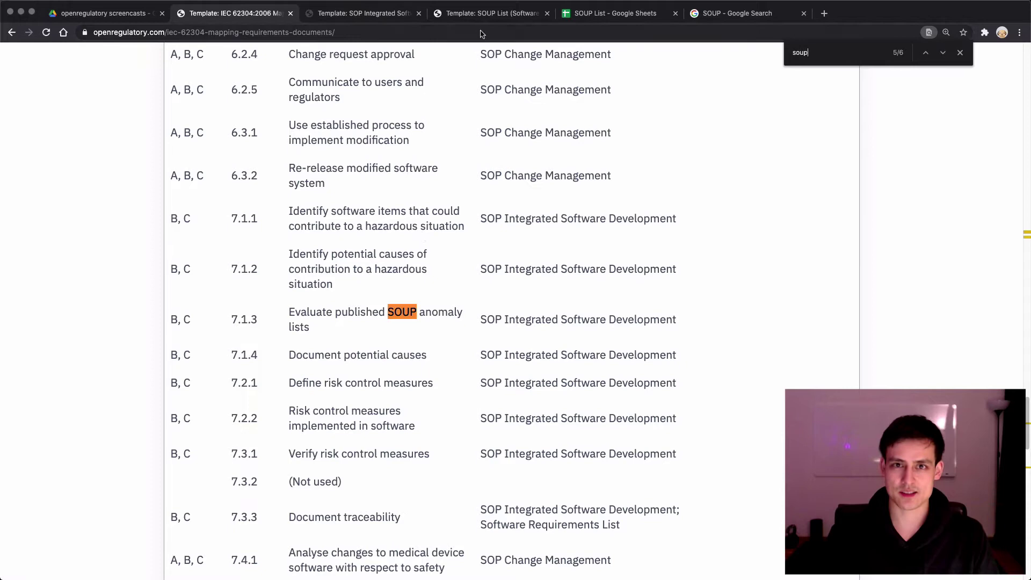
# Open SOP Integrated Software Development and highlight its section 6 heading
pyautogui.click(354, 17)
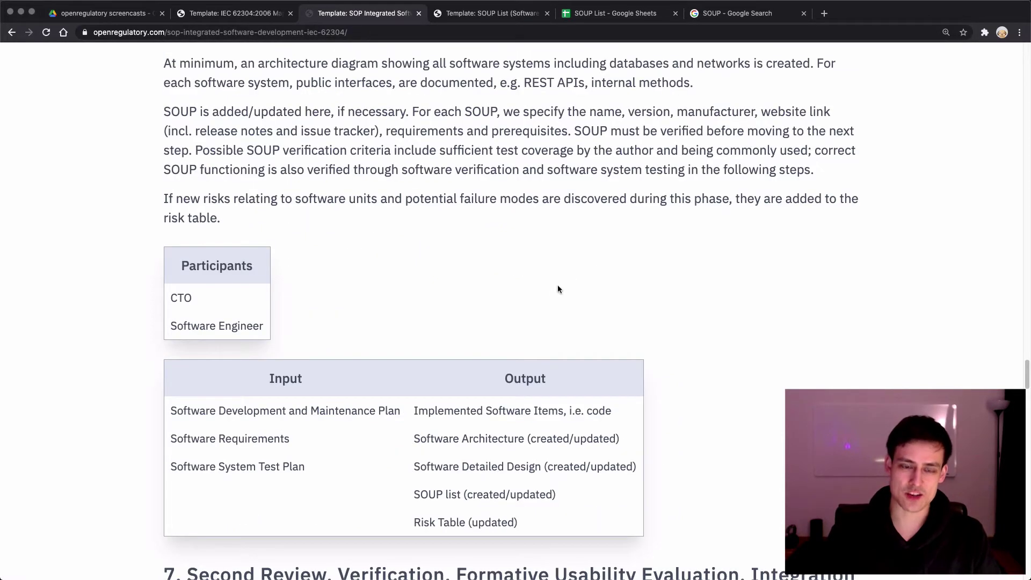
pyautogui.scroll(4, 557, 325)
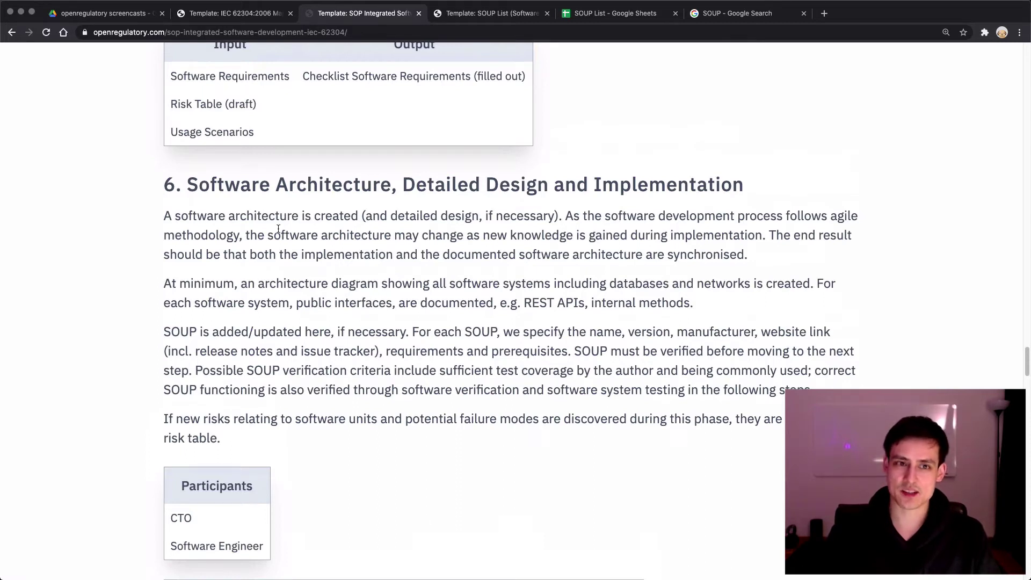
pyautogui.moveTo(162, 186); pyautogui.dragTo(181, 187)
pyautogui.click(180, 188)
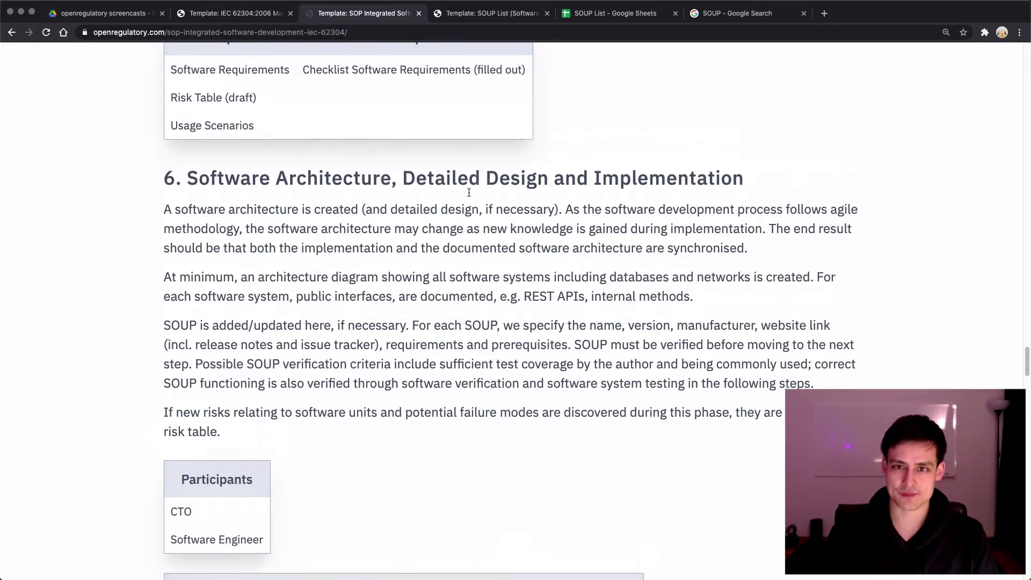
# Highlight the Software Architecture and SOUP list outputs, then open the SOUP List template page
pyautogui.scroll(-2, 623, 134)
pyautogui.scroll(-5, 618, 161)
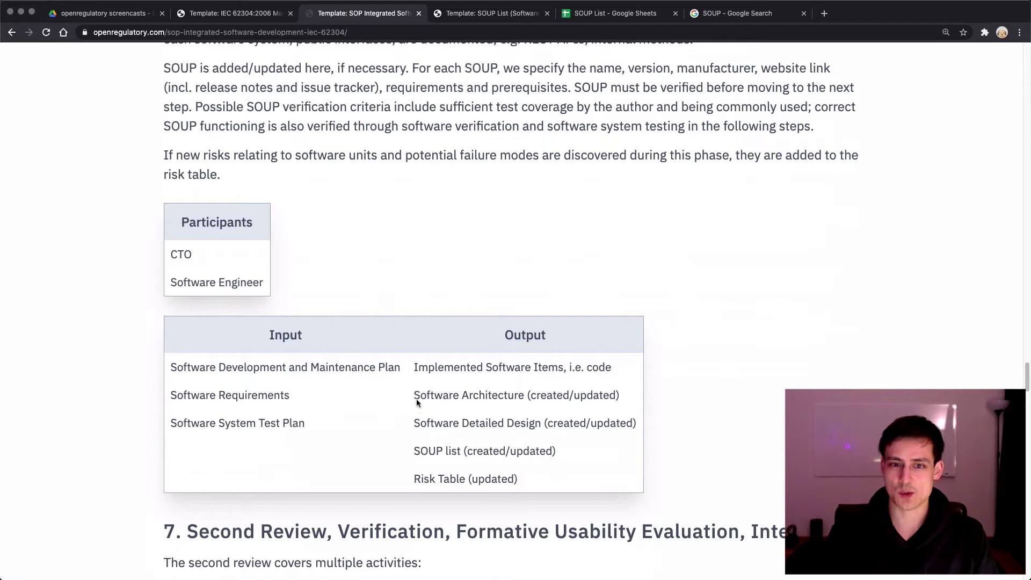
pyautogui.moveTo(410, 395); pyautogui.dragTo(629, 396)
pyautogui.click(629, 396)
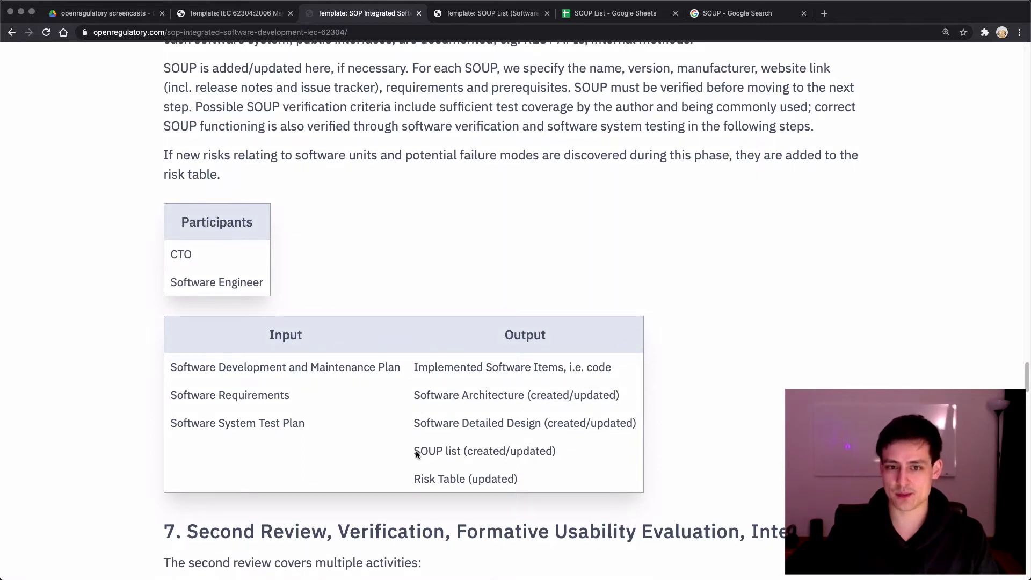
pyautogui.moveTo(409, 452); pyautogui.dragTo(570, 457)
pyautogui.click(576, 454)
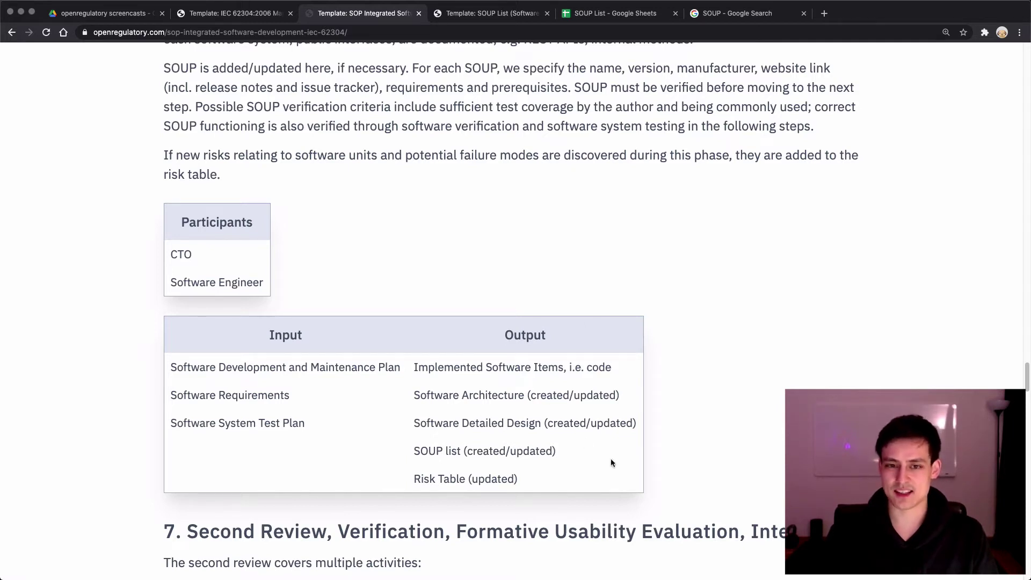
pyautogui.click(488, 12)
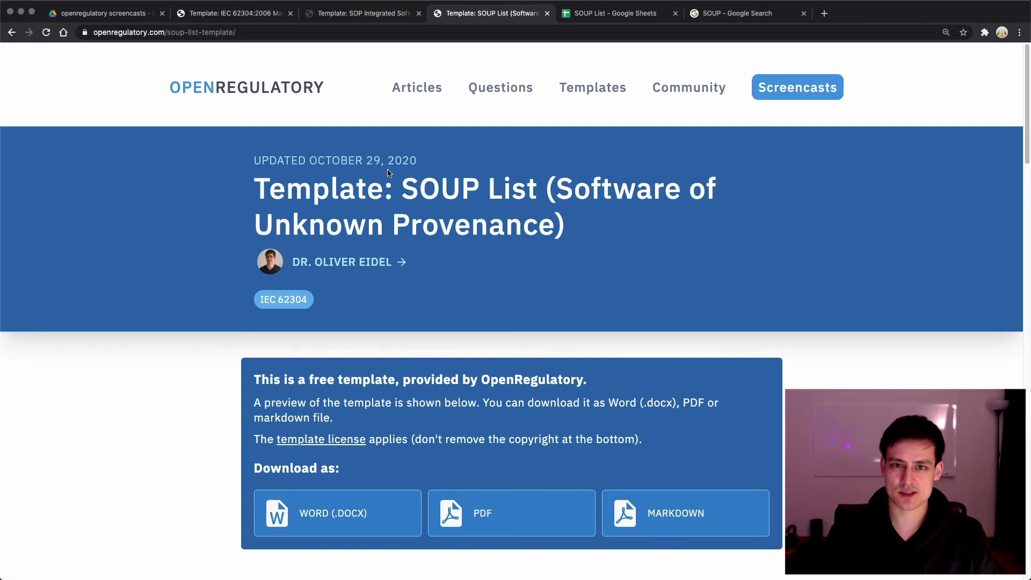
# Glance at the empty SOUP List sheet, then scroll through the SOUP List template page
pyautogui.click(608, 15)
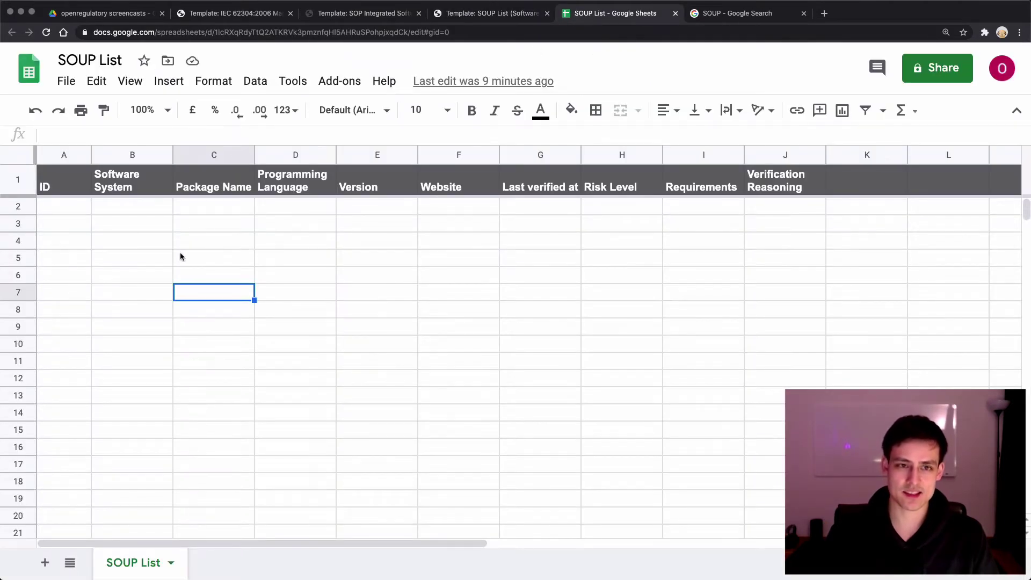
pyautogui.click(180, 256)
pyautogui.click(497, 15)
pyautogui.scroll(-5, 494, 356)
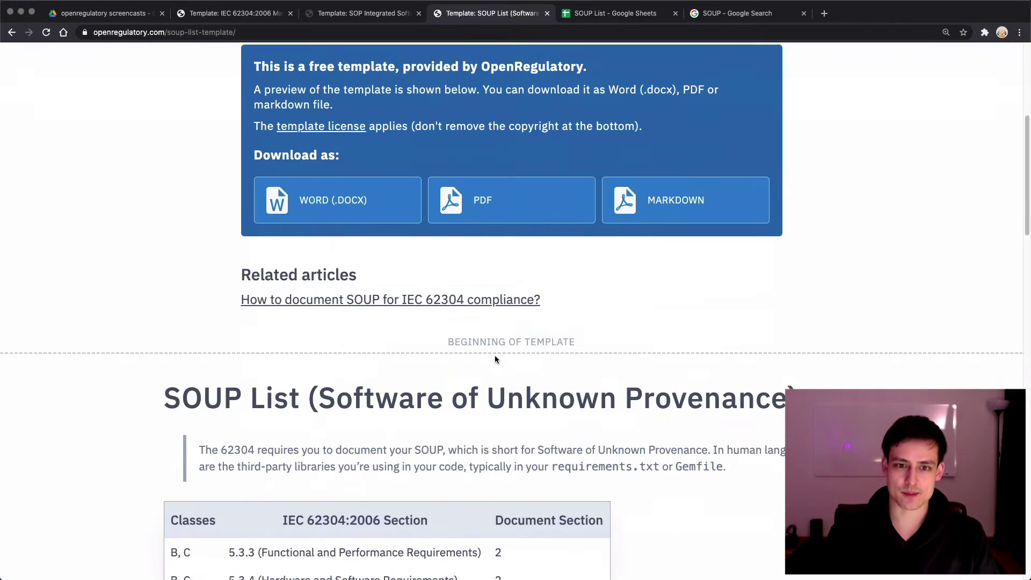
pyautogui.scroll(-7, 494, 356)
pyautogui.scroll(-7, 495, 356)
pyautogui.scroll(-5, 494, 355)
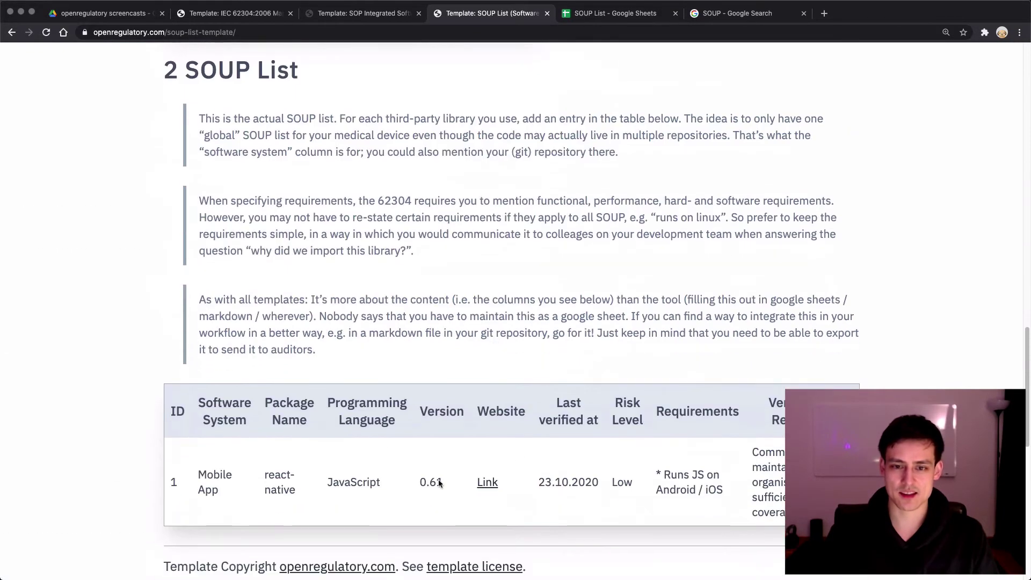
# Review the sheet headers from Software System to Verification Reasoning and its empty cells
pyautogui.click(623, 14)
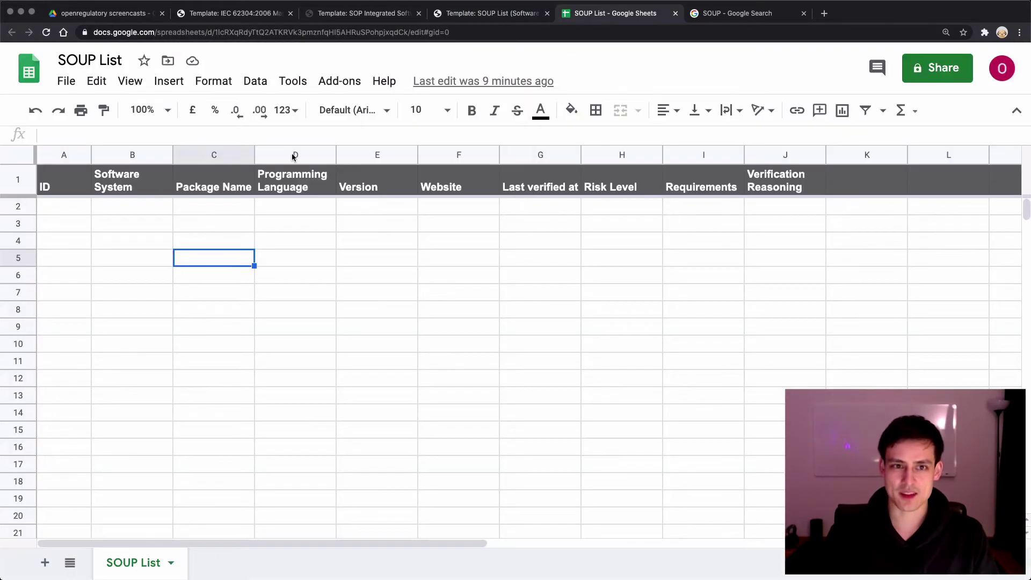
pyautogui.click(110, 196)
pyautogui.hotkey('ctrl', 'Right')
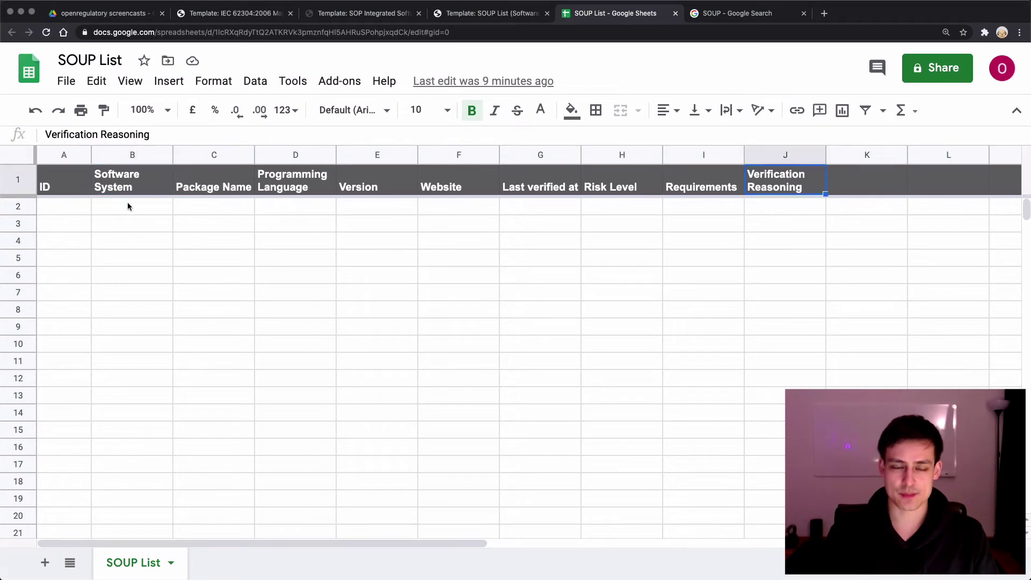
pyautogui.click(297, 244)
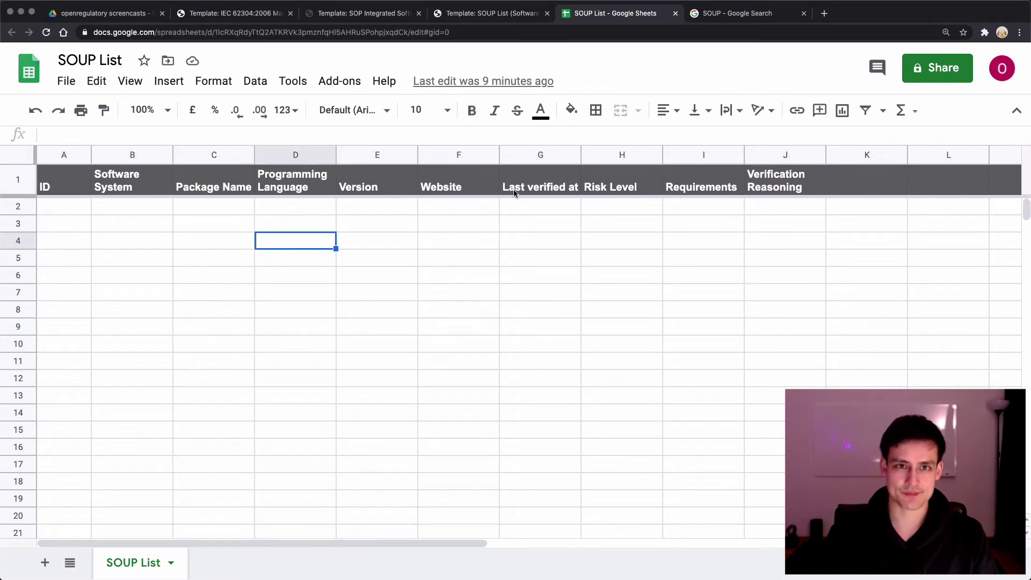
pyautogui.click(151, 259)
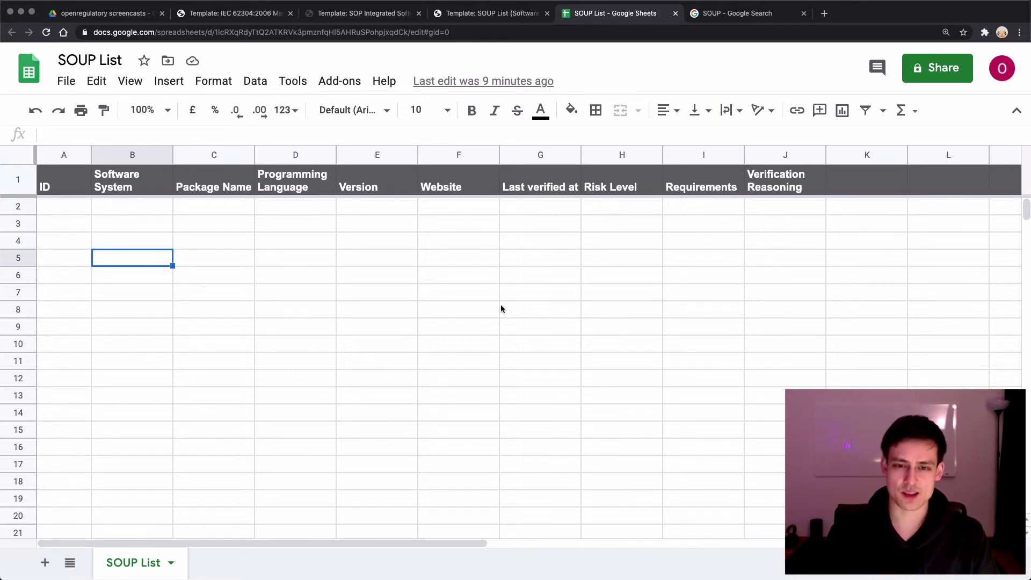
pyautogui.click(510, 308)
pyautogui.click(150, 246)
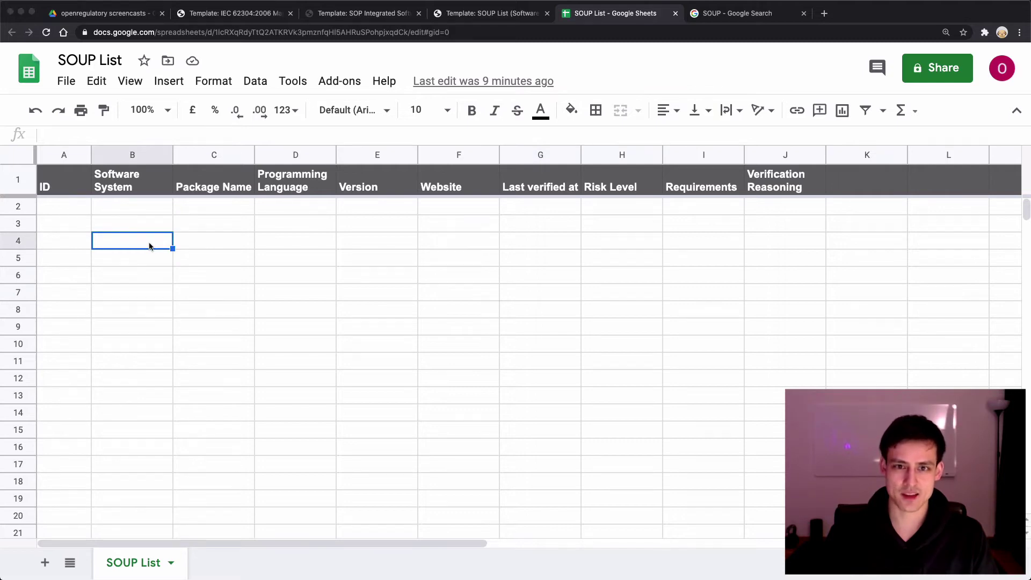
pyautogui.press('super+Tab')
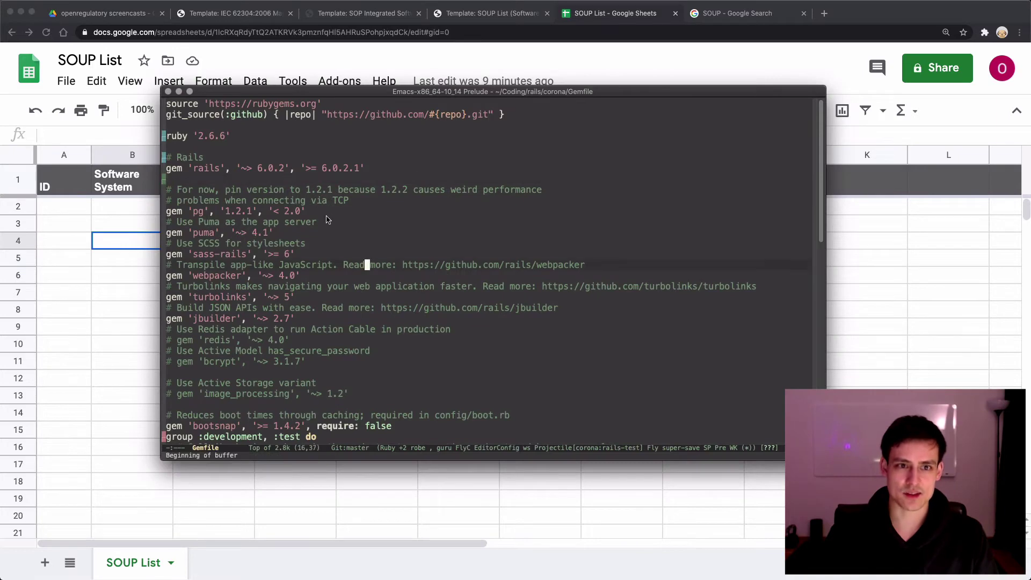
pyautogui.click(260, 168)
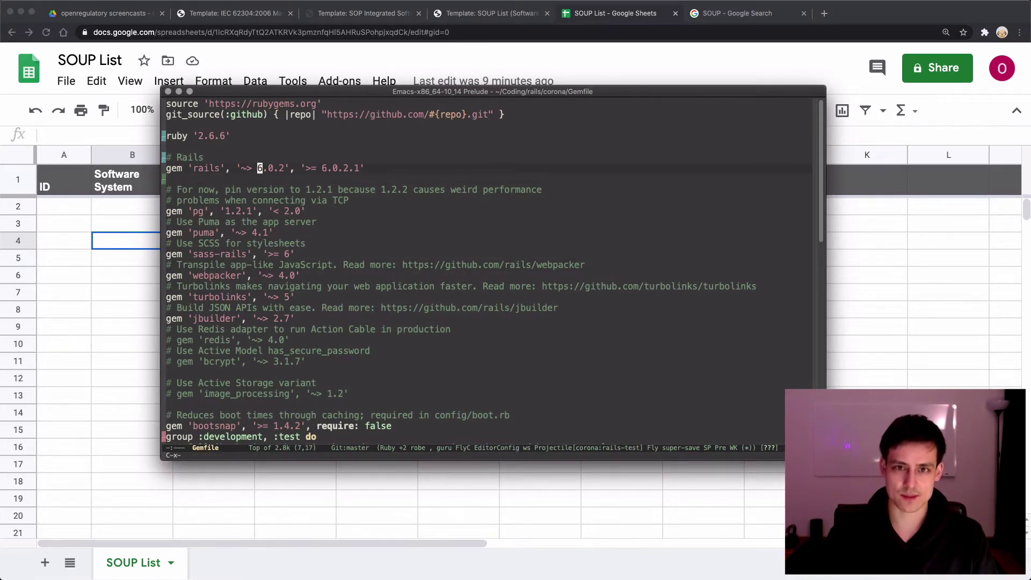
pyautogui.hotkey('ctrl', 'x')
pyautogui.hotkey('ctrl', 'j')
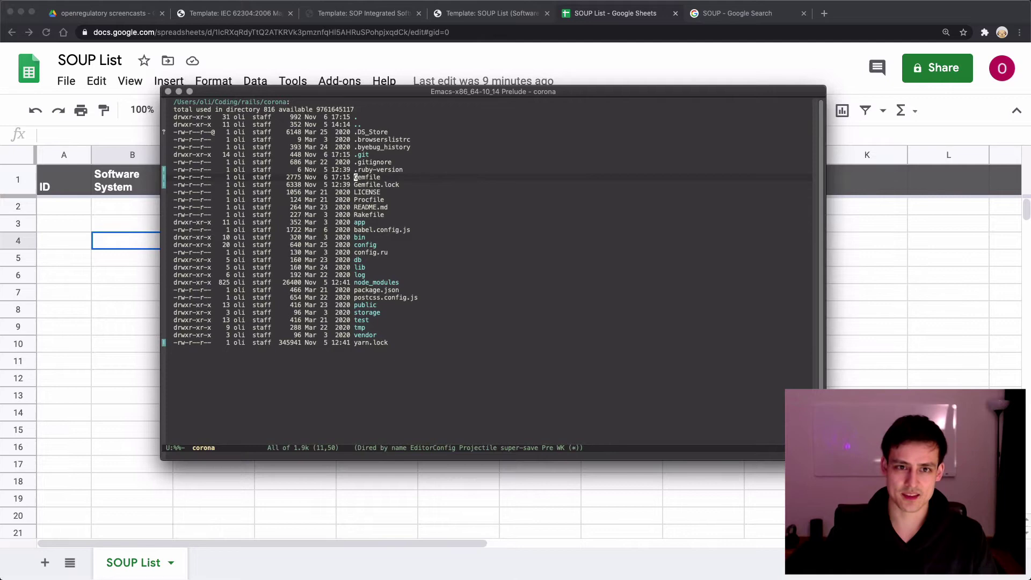
pyautogui.press('Return')
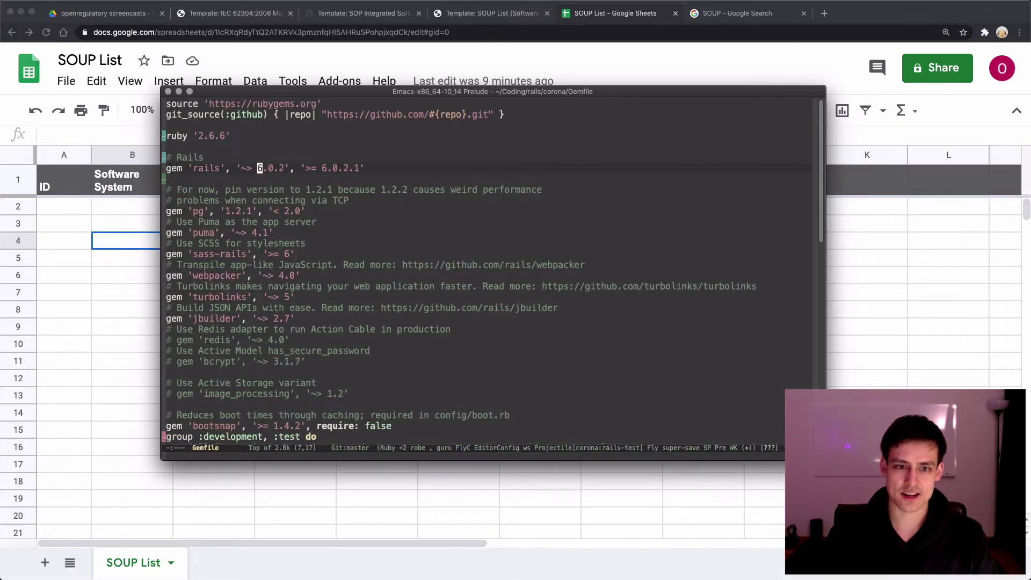
pyautogui.hotkey('ctrl', 'a')
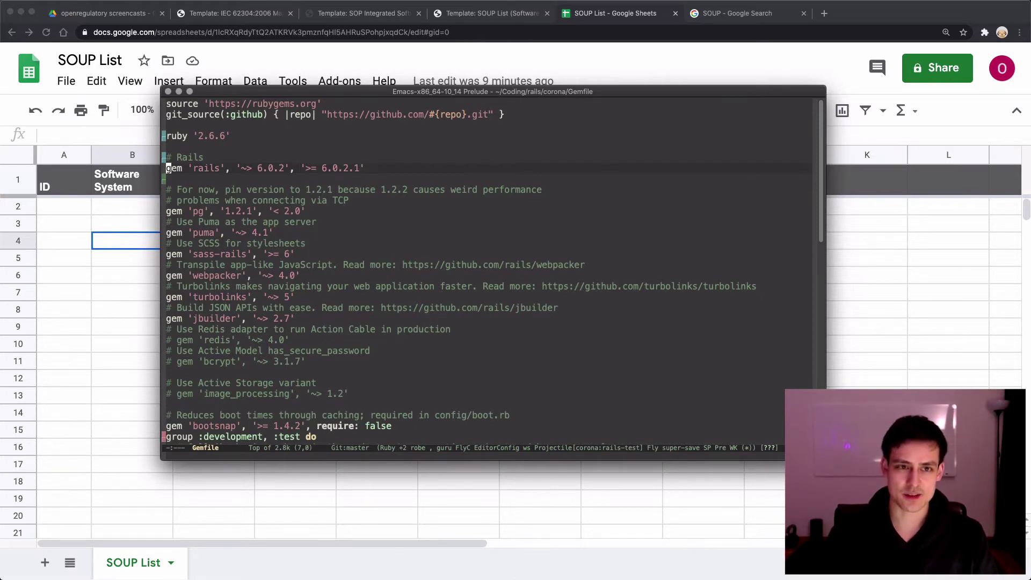
pyautogui.hotkey('alt', 'f')
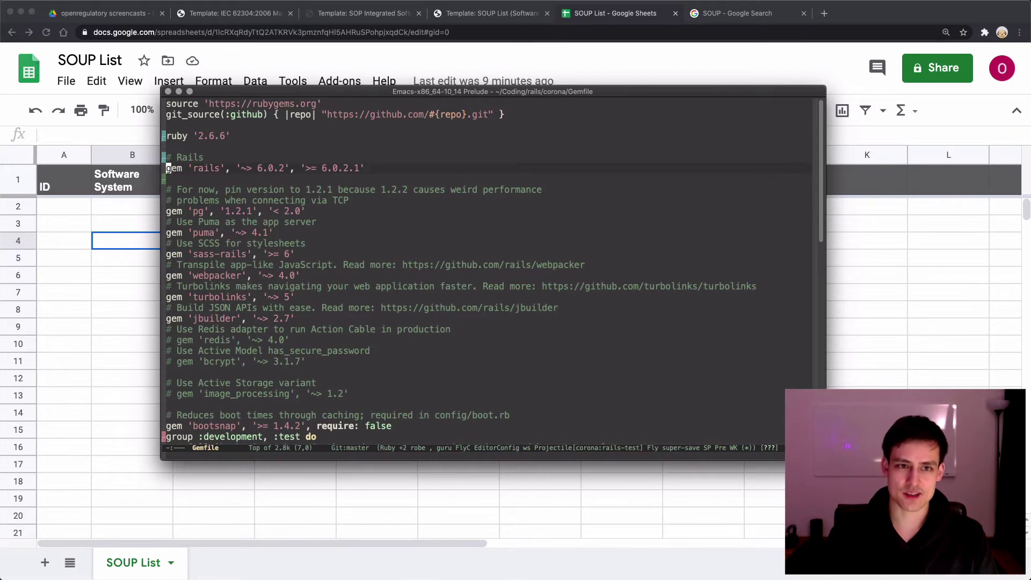
pyautogui.hotkey('alt', 'f')
pyautogui.hotkey('ctrl', 'f')
pyautogui.hotkey('ctrl', 'f')
pyautogui.hotkey('ctrl', 'f')
pyautogui.hotkey('ctrl', 'f')
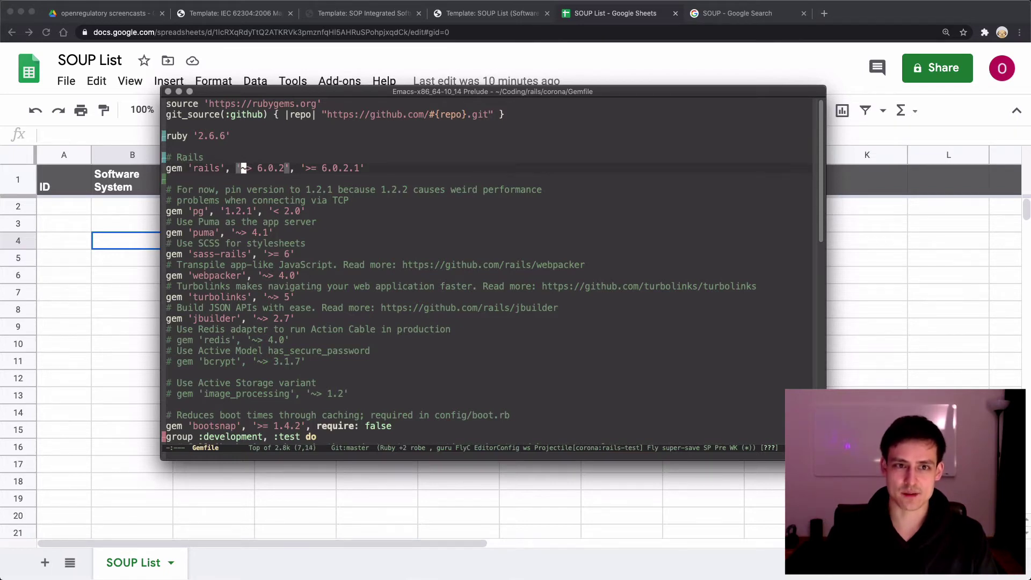
pyautogui.hotkey('ctrl', 'f')
pyautogui.hotkey('ctrl', 'f')
pyautogui.hotkey('ctrl', 'f')
pyautogui.hotkey('ctrl', 'f')
pyautogui.hotkey('ctrl', 'f')
pyautogui.hotkey('ctrl', 'f')
pyautogui.hotkey('ctrl', 'f')
pyautogui.hotkey('ctrl', 'f')
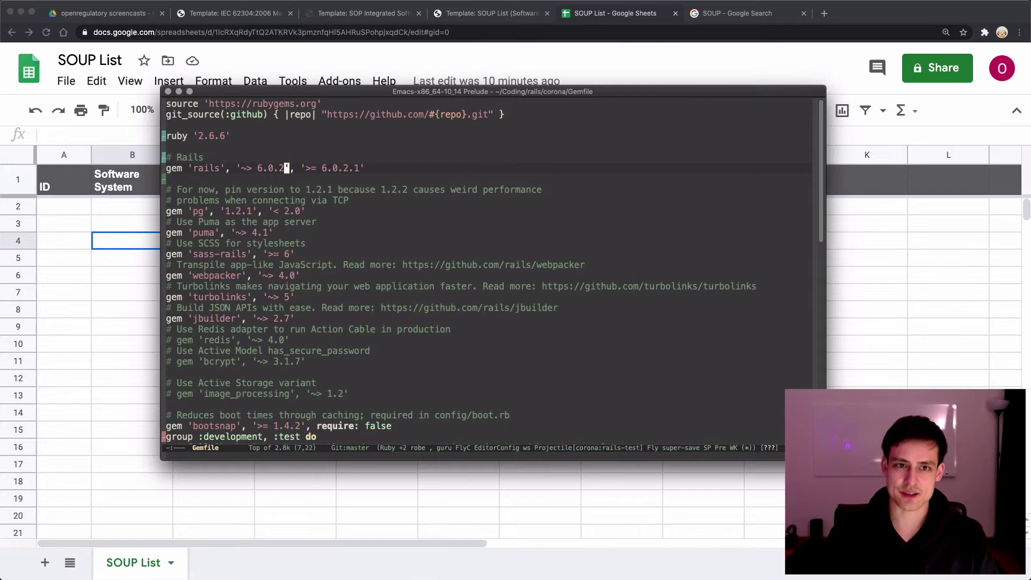
pyautogui.hotkey('ctrl', 'f')
pyautogui.hotkey('ctrl', 'f')
pyautogui.hotkey('ctrl', 'f')
pyautogui.hotkey('ctrl', 'a')
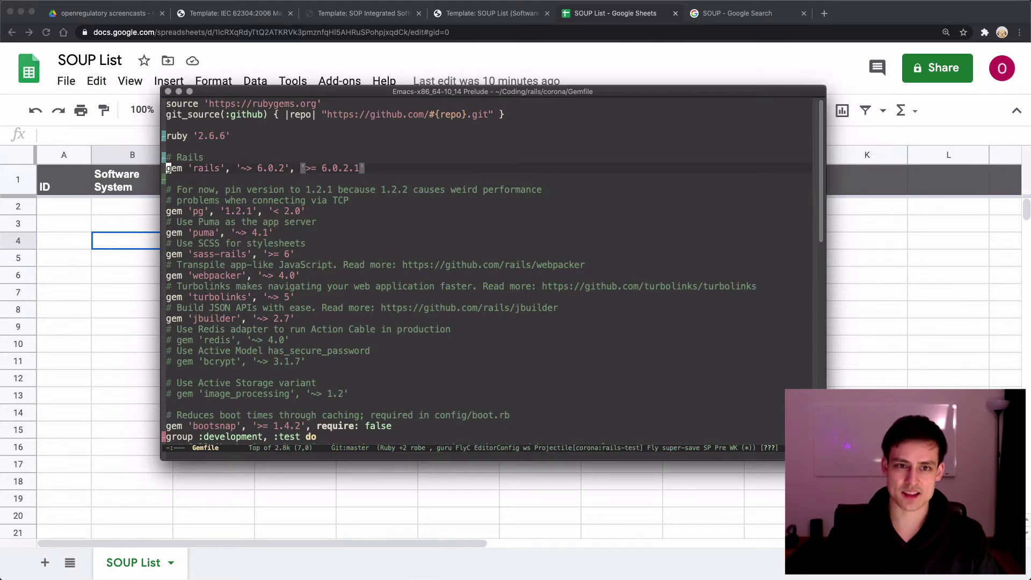
pyautogui.hotkey('ctrl', 'e')
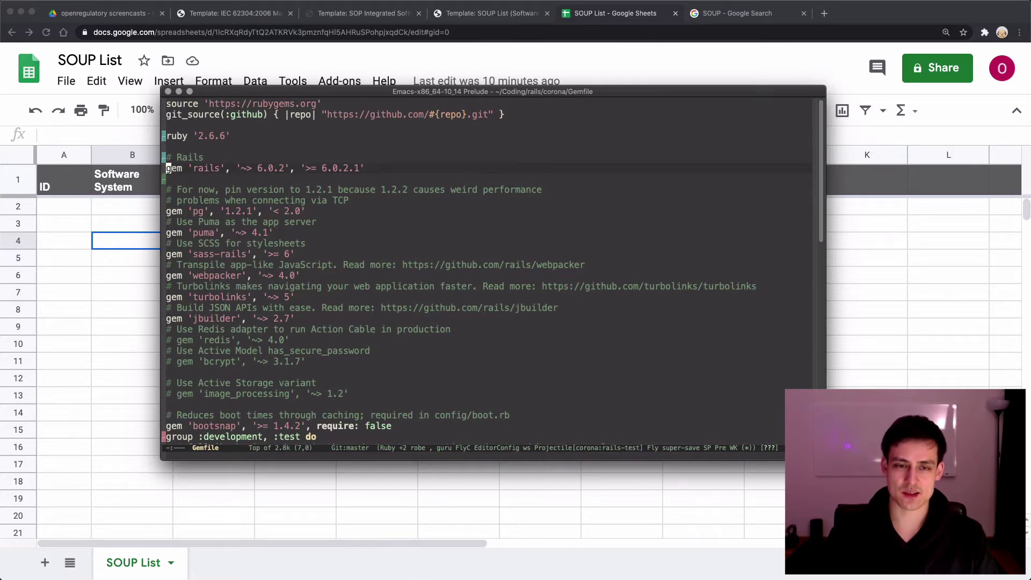
pyautogui.hotkey('ctrl', 'b')
pyautogui.hotkey('ctrl', 'b')
pyautogui.hotkey('ctrl', 'b')
pyautogui.hotkey('ctrl', 'b')
pyautogui.hotkey('ctrl', 'b')
pyautogui.hotkey('ctrl', 'b')
pyautogui.hotkey('ctrl', 'b')
pyautogui.hotkey('ctrl', 'f')
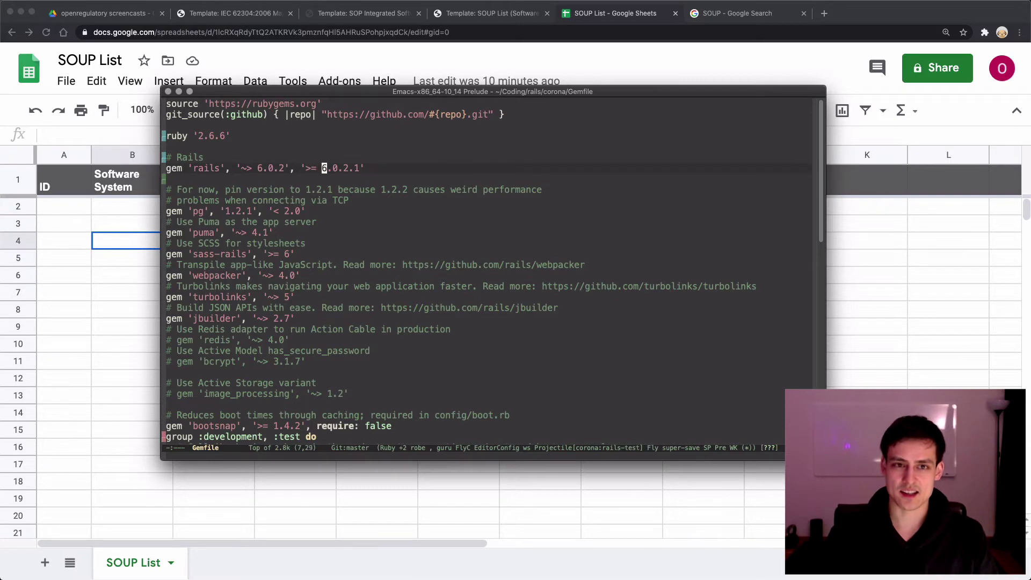
pyautogui.hotkey('ctrl', 'f')
pyautogui.hotkey('ctrl', 'f')
pyautogui.hotkey('ctrl', 'f')
pyautogui.hotkey('ctrl', 'f')
pyautogui.hotkey('ctrl', 'f')
pyautogui.hotkey('ctrl', 'f')
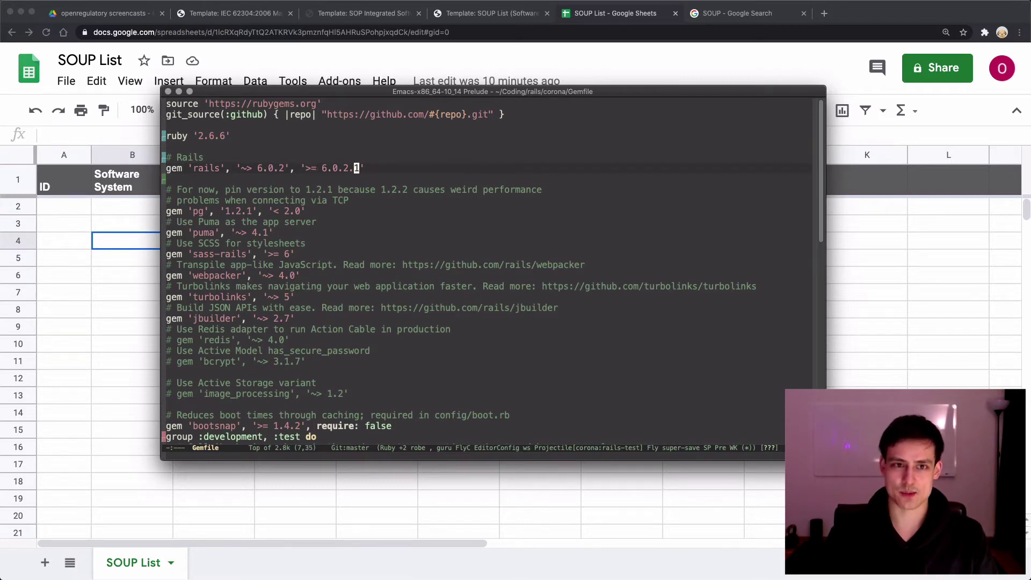
pyautogui.hotkey('ctrl', 'a')
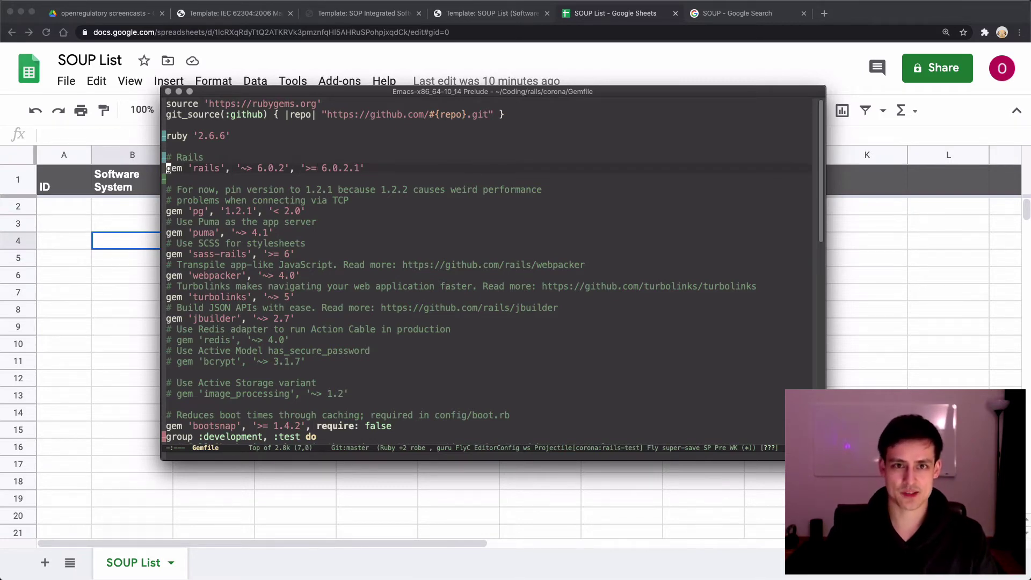
pyautogui.press('super+Tab')
pyautogui.click(48, 225)
pyautogui.press('Up')
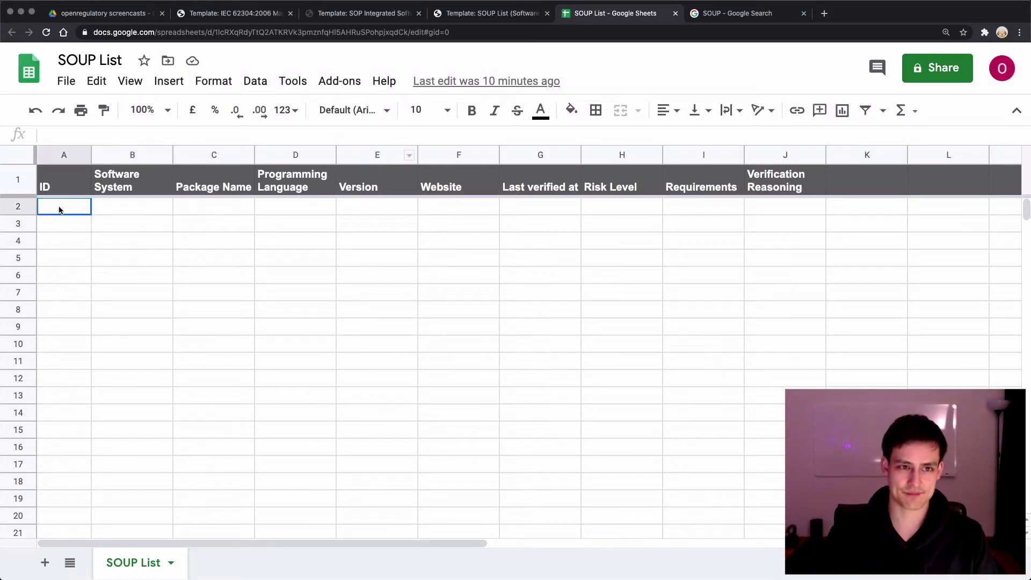
# Enter ID 1, Frontend / Backend, rails and Ruby into cells A2–D2
pyautogui.write('1')
pyautogui.click(133, 206)
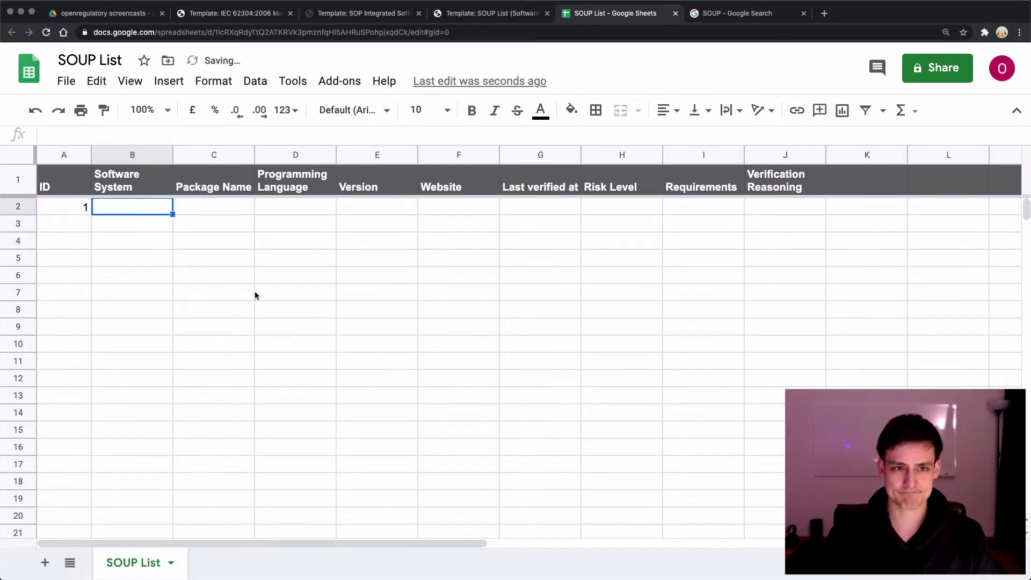
pyautogui.write('Frontend / B')
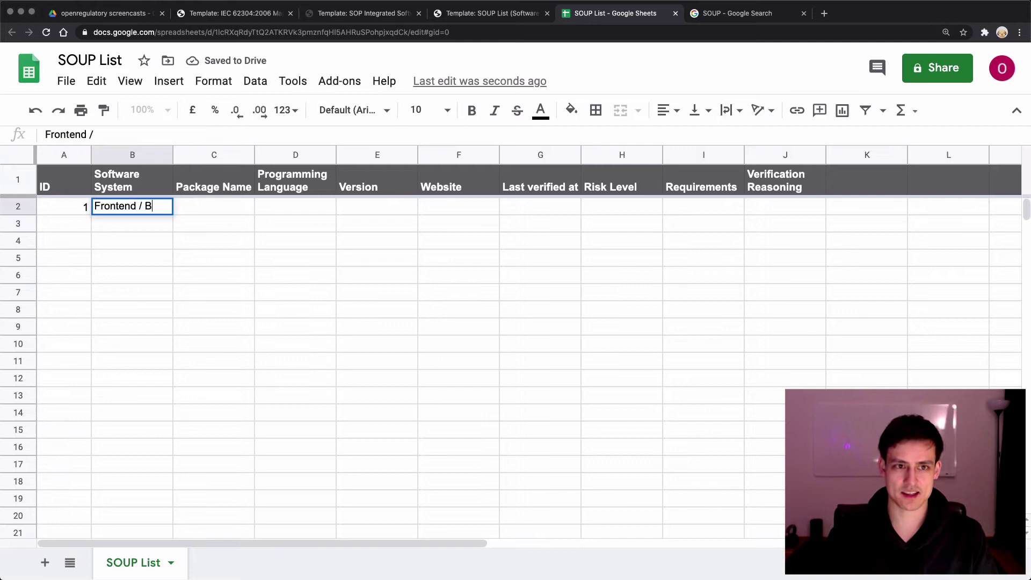
pyautogui.write('ackend')
pyautogui.press('Tab')
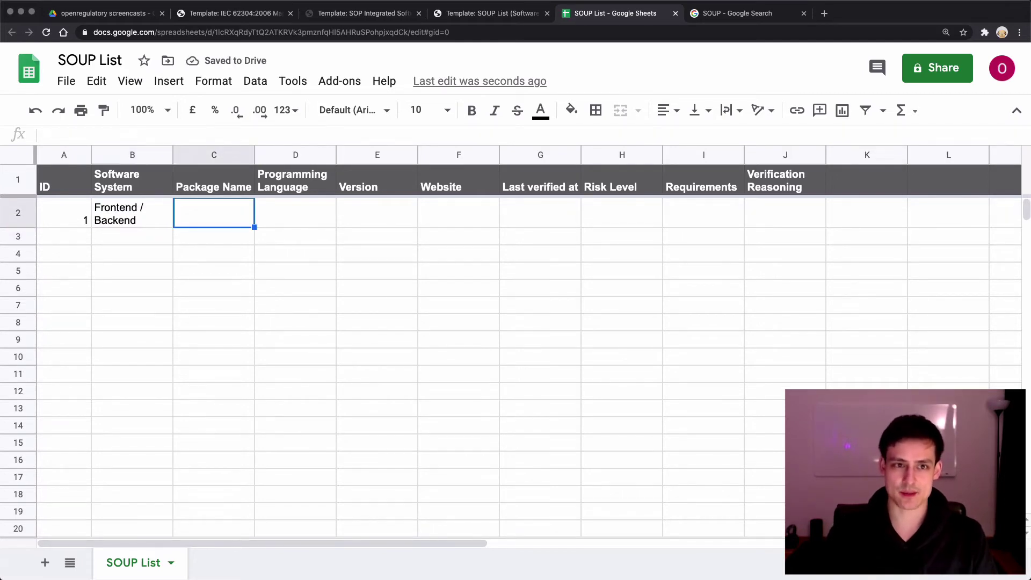
pyautogui.write('rails')
pyautogui.press('Return')
pyautogui.press('Up')
pyautogui.press('Right')
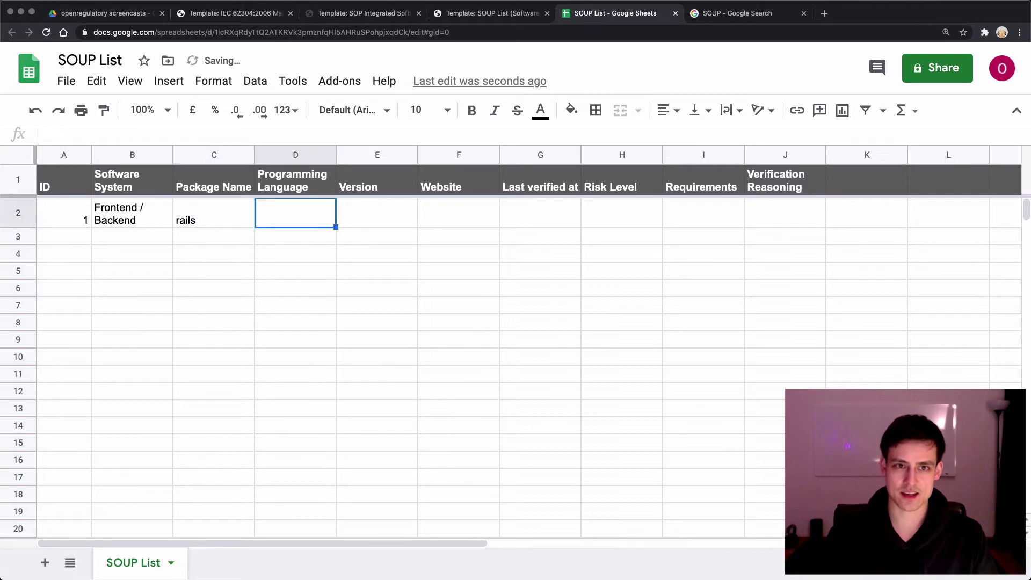
pyautogui.write('Ruby')
pyautogui.press('Return')
# Recheck the Gemfile and enter rails version 6.0.2 in E2
pyautogui.press('Up')
pyautogui.press('Right')
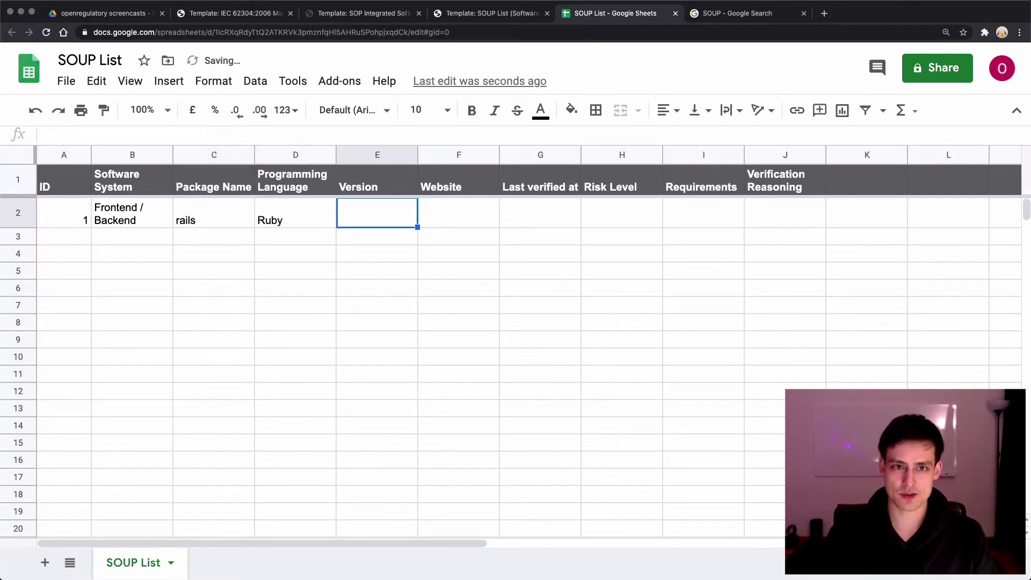
pyautogui.press('super+Tab')
pyautogui.press('super+Tab')
pyautogui.write('6.0.2')
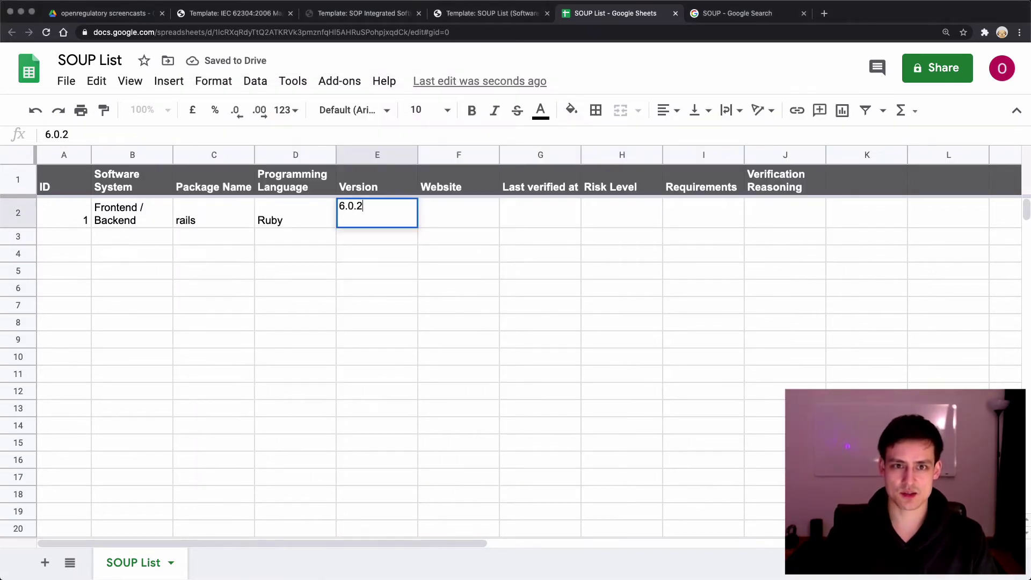
pyautogui.press('Return')
pyautogui.press('Up')
pyautogui.press('Right')
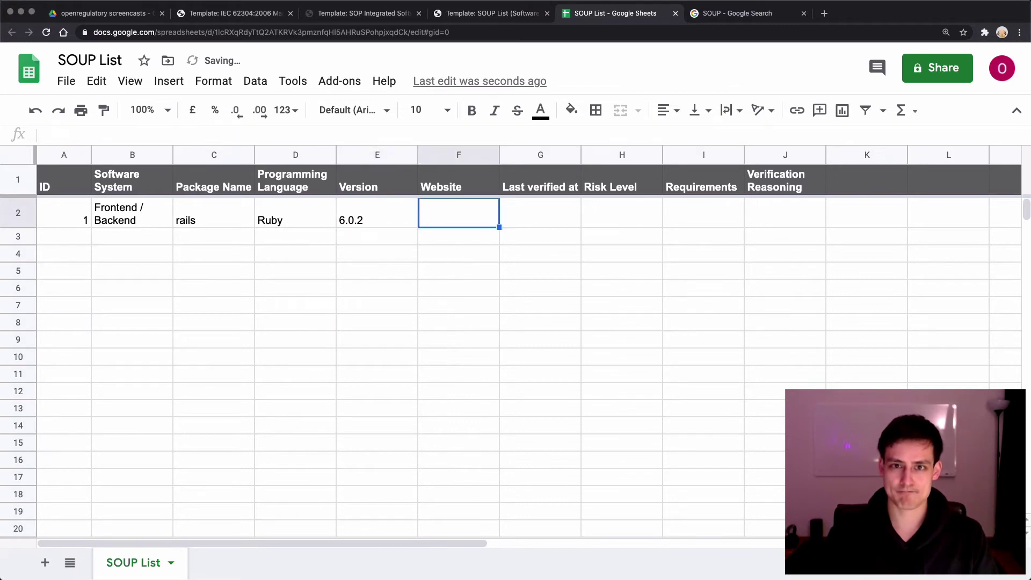
pyautogui.press('super+t')
# Search the web for rails and paste the Rails homepage address into F2
pyautogui.write('rails')
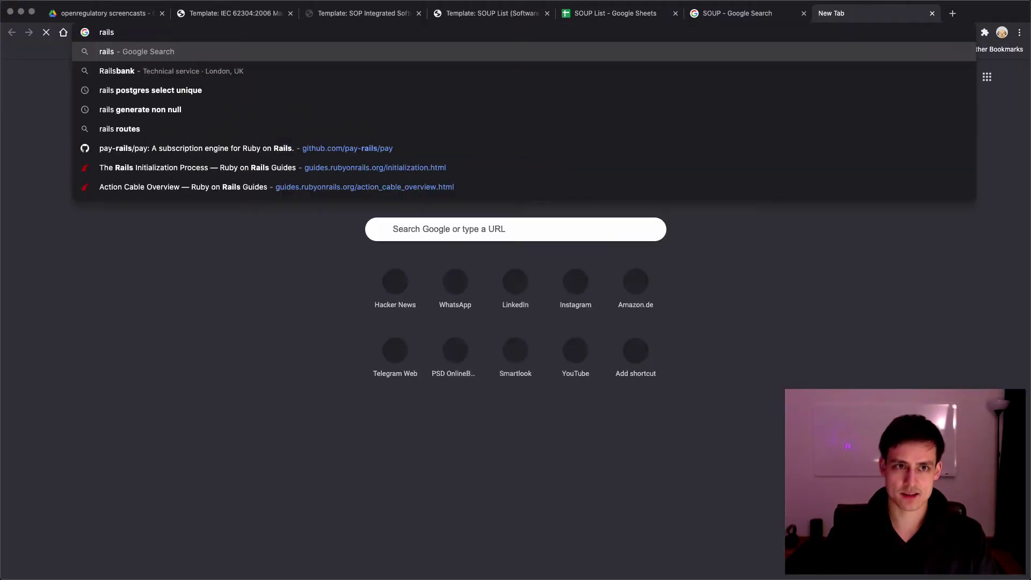
pyautogui.press('Return')
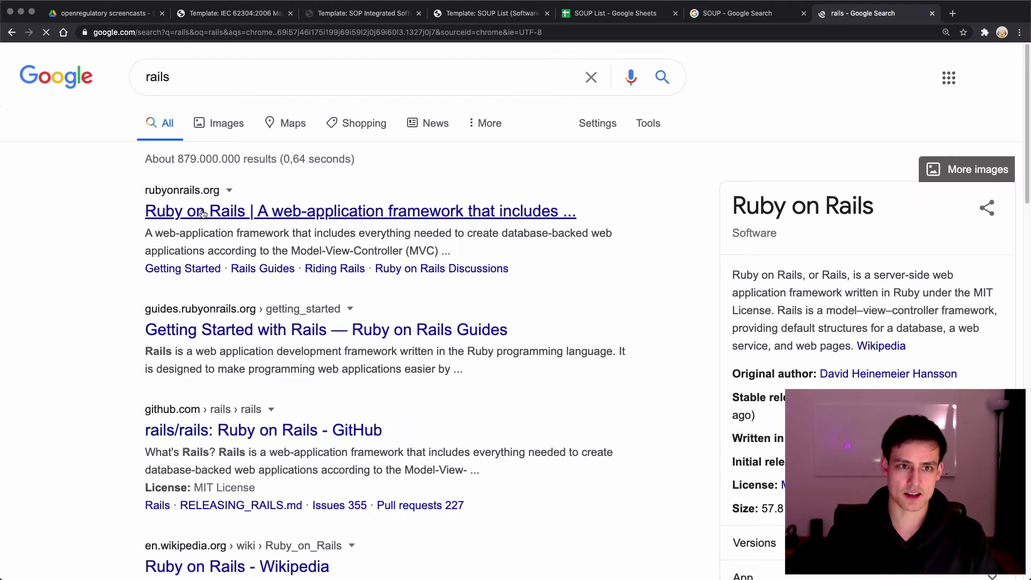
pyautogui.click(232, 211)
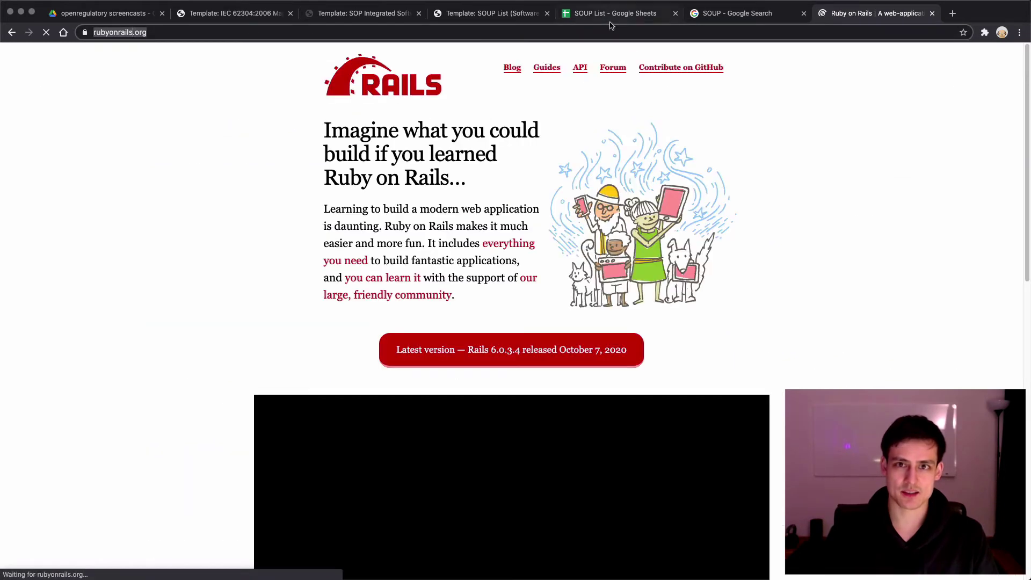
pyautogui.click(523, 18)
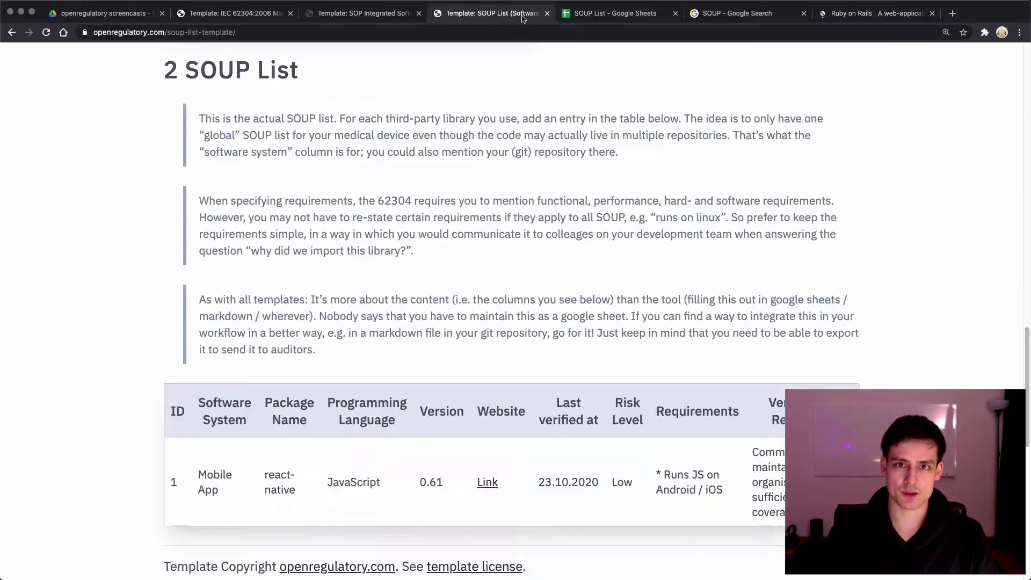
pyautogui.click(644, 15)
pyautogui.write('https://rubyonrails.org/')
pyautogui.click(586, 271)
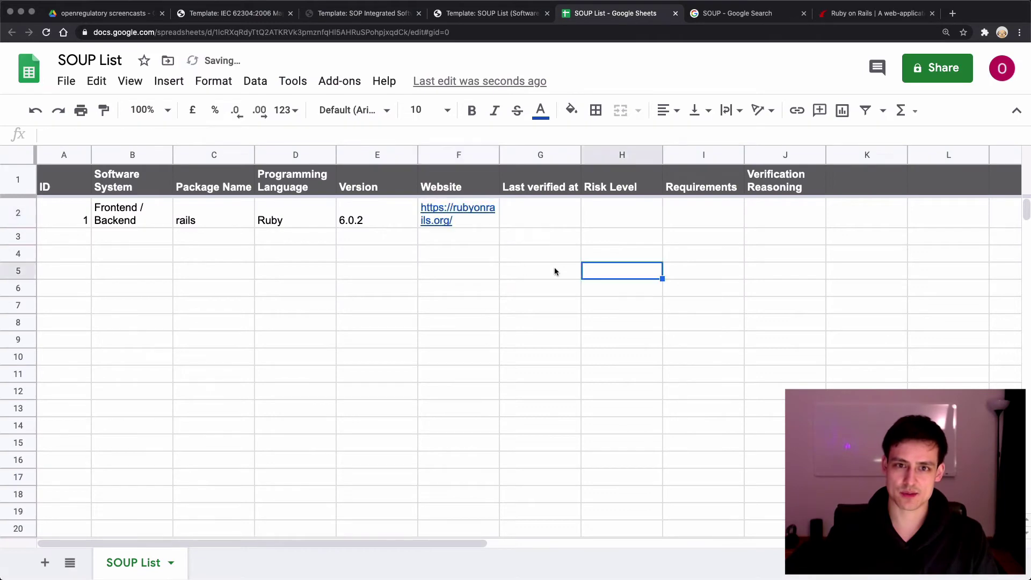
pyautogui.click(469, 228)
# Find the rails GitHub issues page and paste its address into the Website cell
pyautogui.click(872, 13)
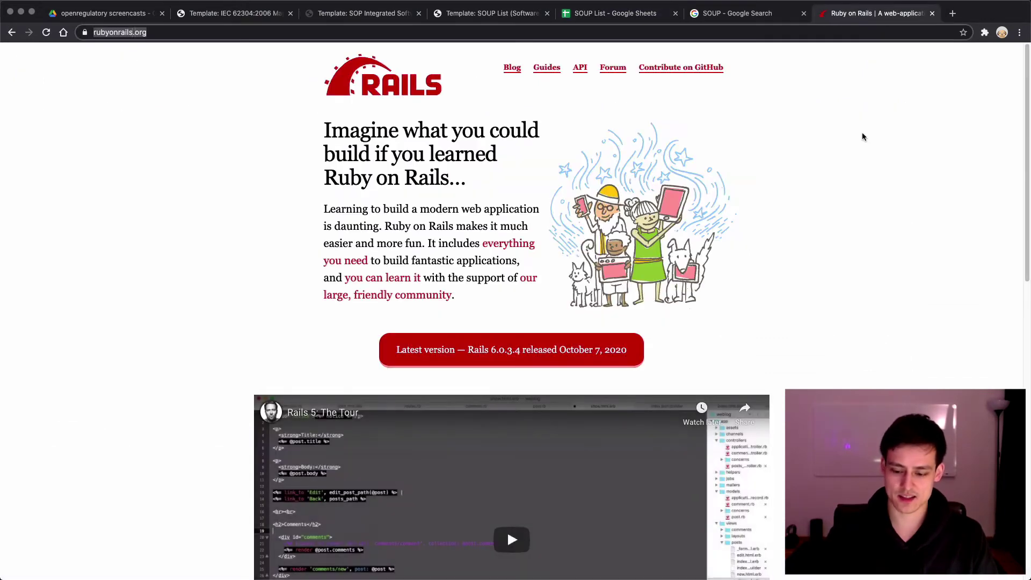
pyautogui.write('uby on rails ')
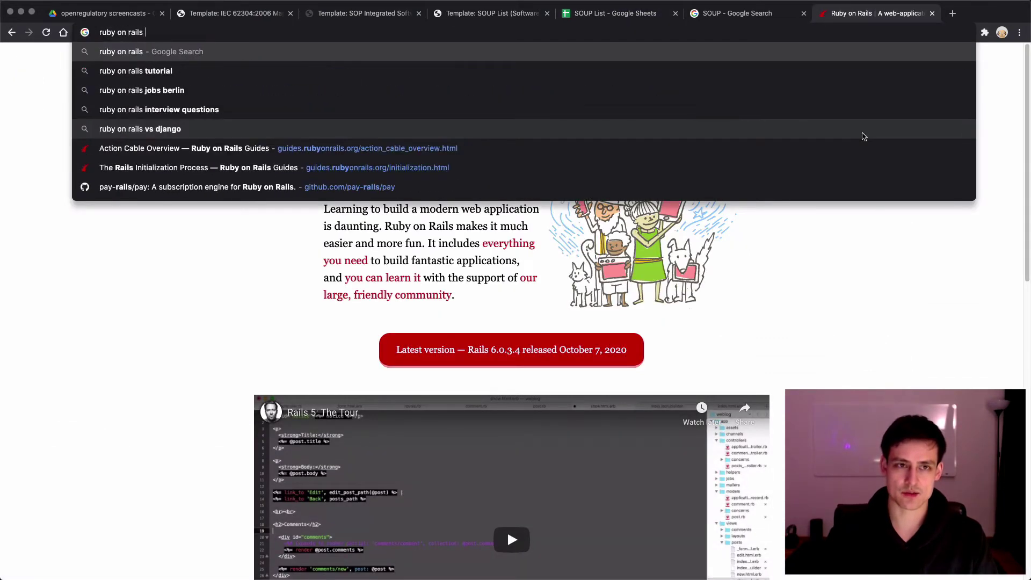
pyautogui.write('issues')
pyautogui.press('Return')
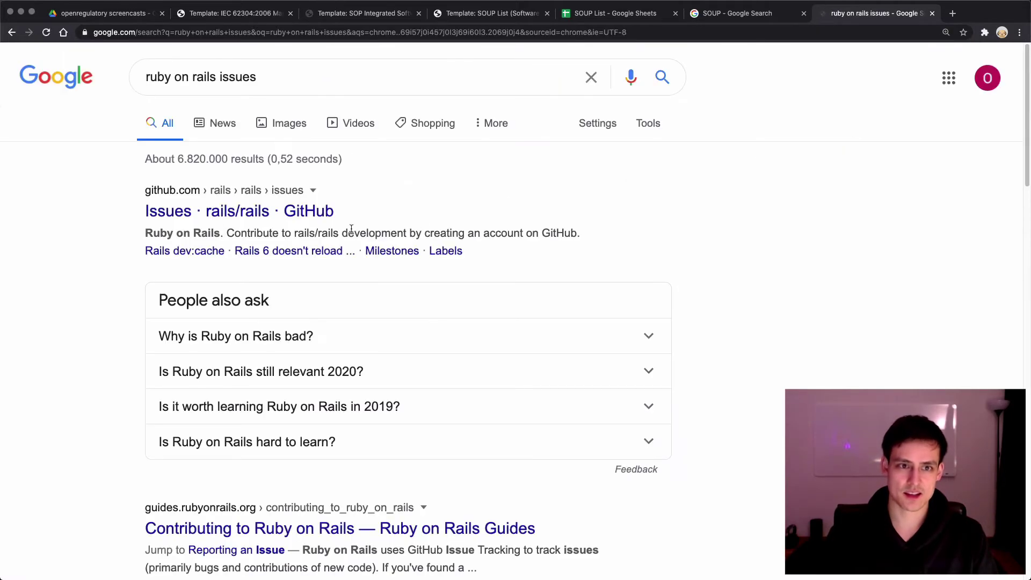
pyautogui.click(286, 215)
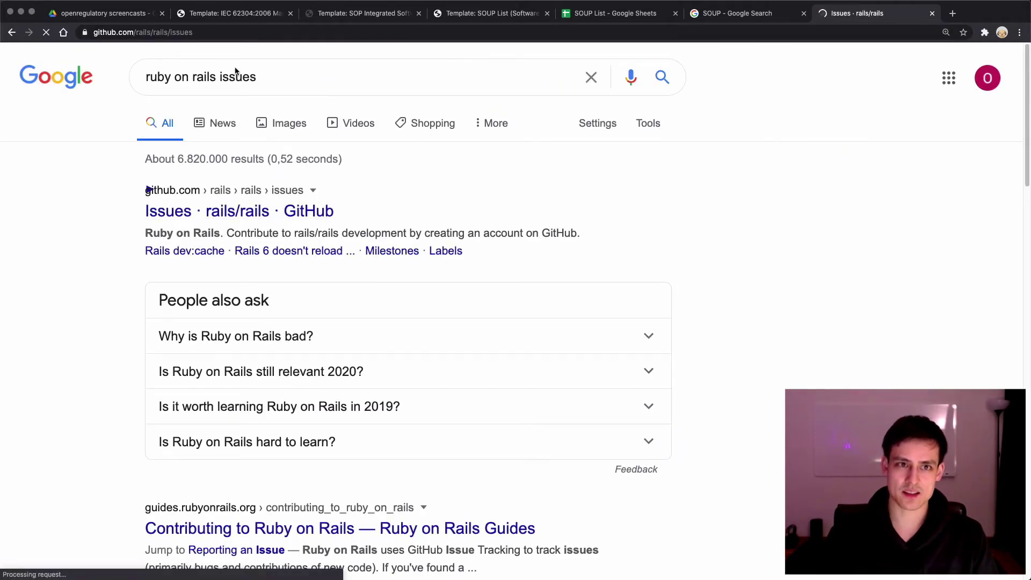
pyautogui.click(214, 33)
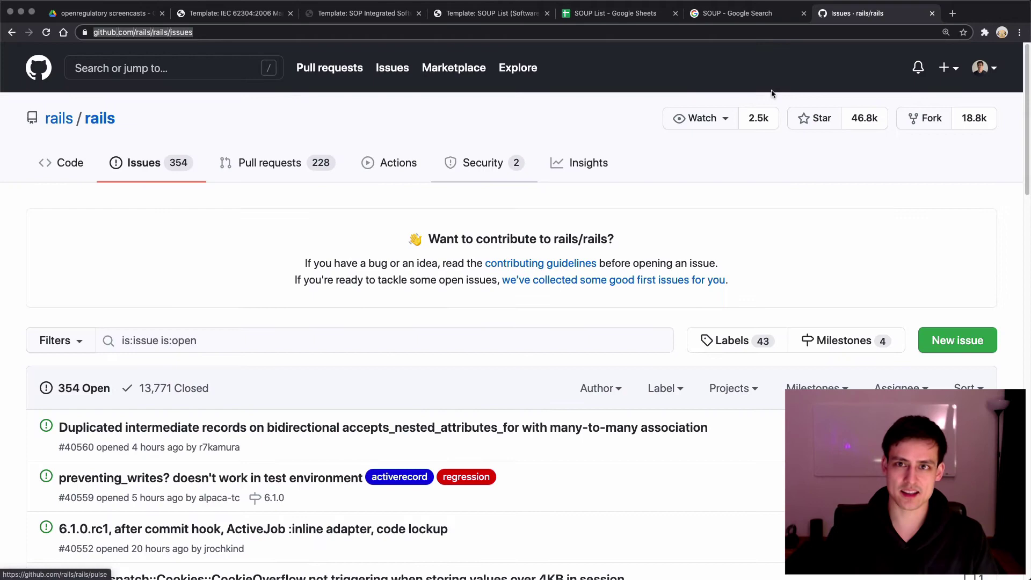
pyautogui.click(612, 16)
pyautogui.click(474, 304)
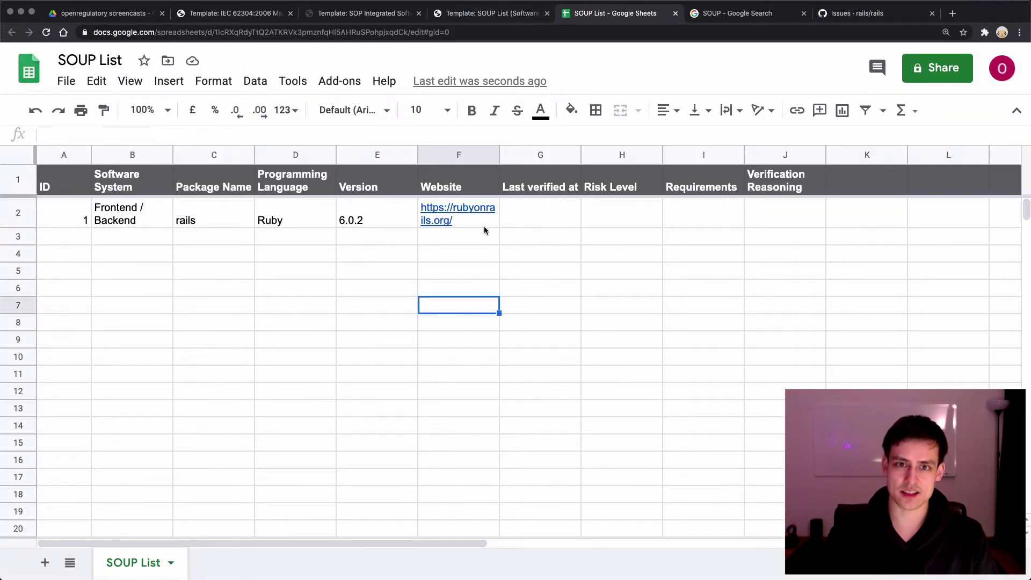
pyautogui.click(483, 225)
pyautogui.write('https://github.com/rails/rails/issues')
pyautogui.click(364, 301)
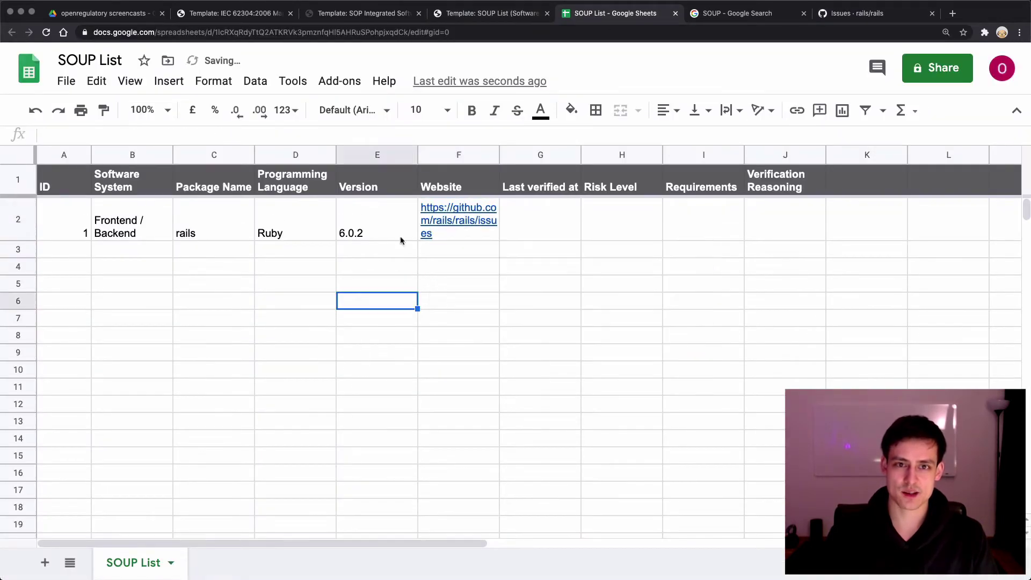
pyautogui.click(242, 15)
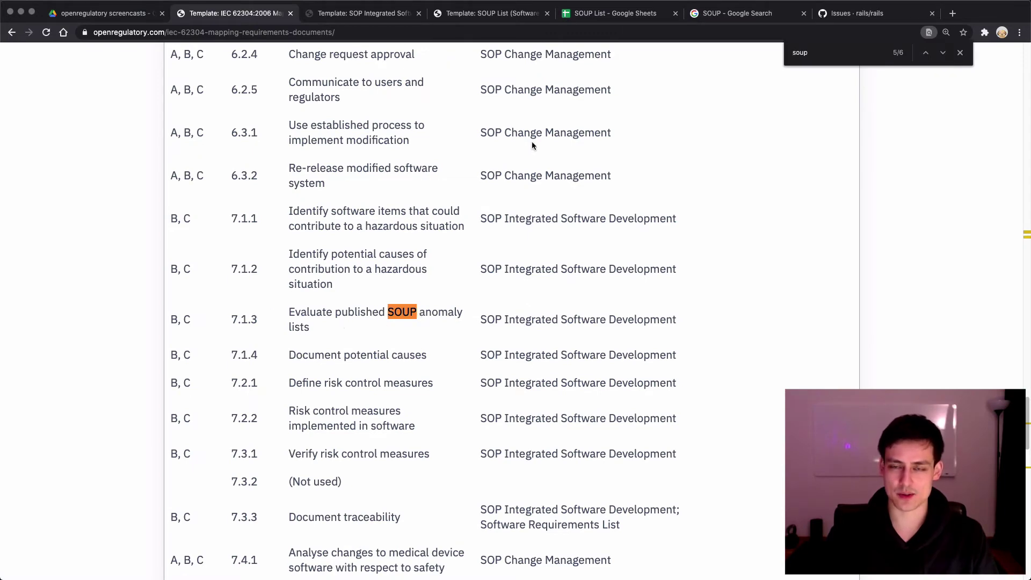
# Review the open rails GitHub issues and close the SOUP search results tab
pyautogui.click(835, 18)
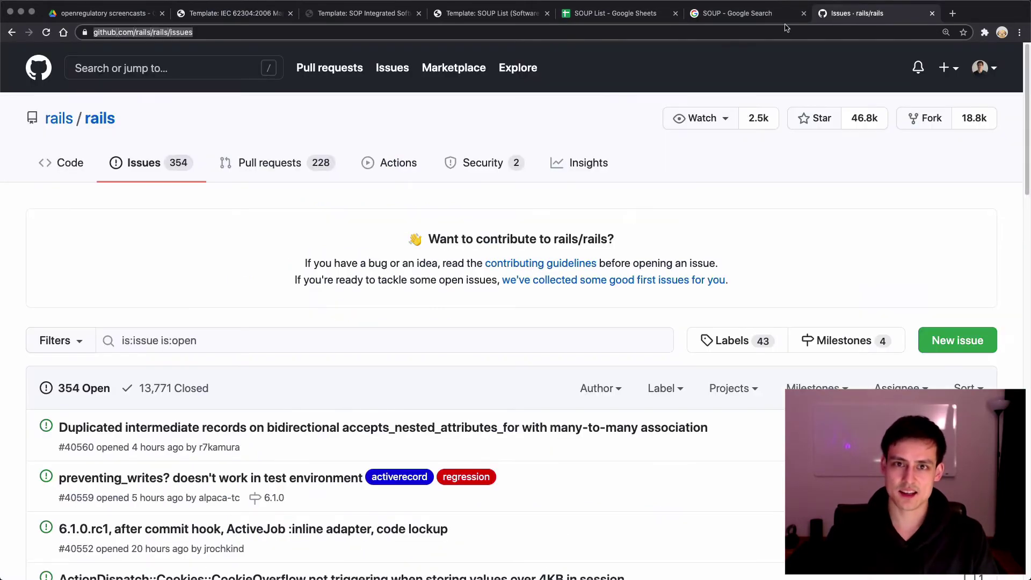
pyautogui.scroll(-5, 354, 252)
pyautogui.scroll(1, 344, 256)
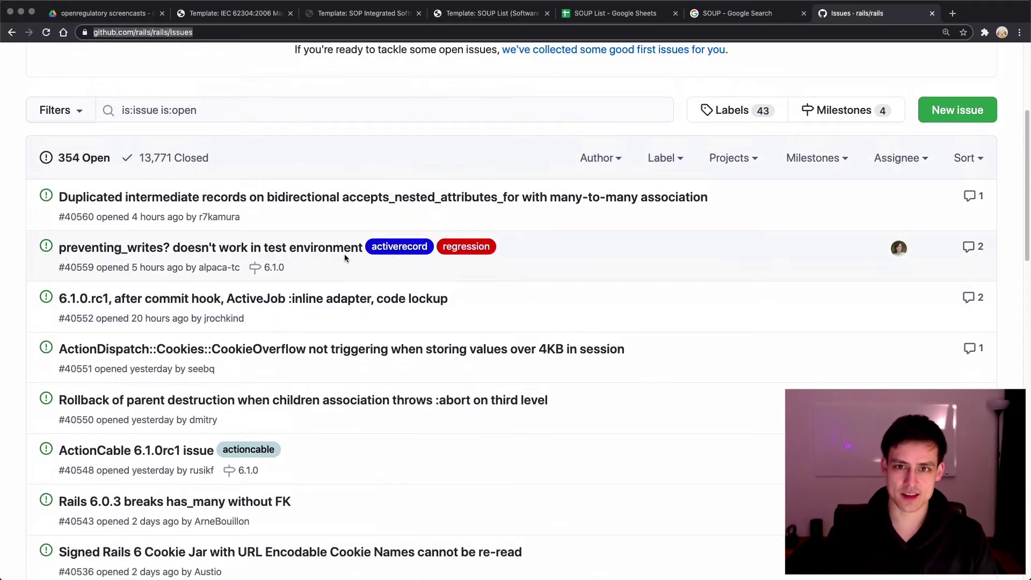
pyautogui.scroll(1, 481, 130)
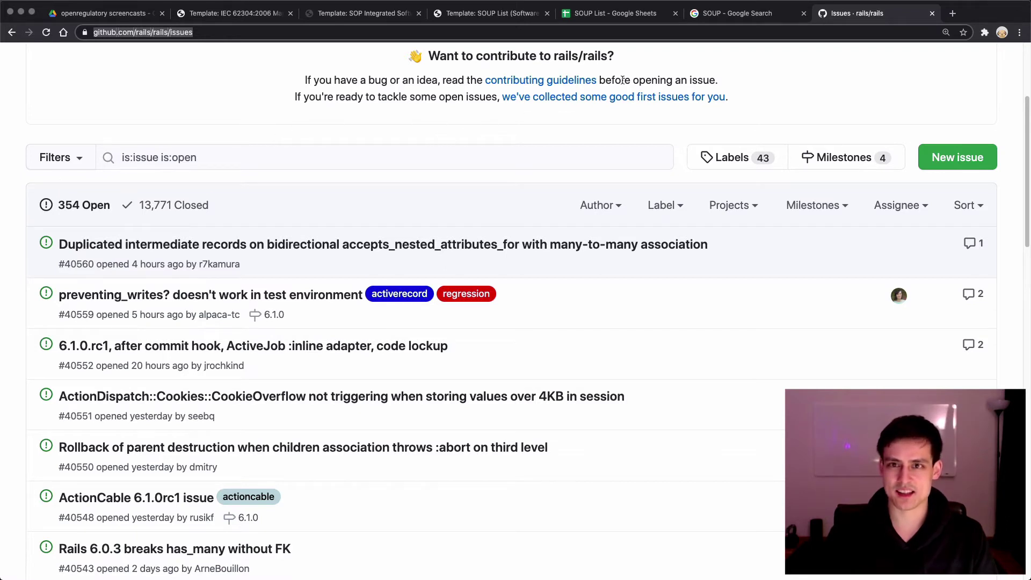
pyautogui.click(803, 13)
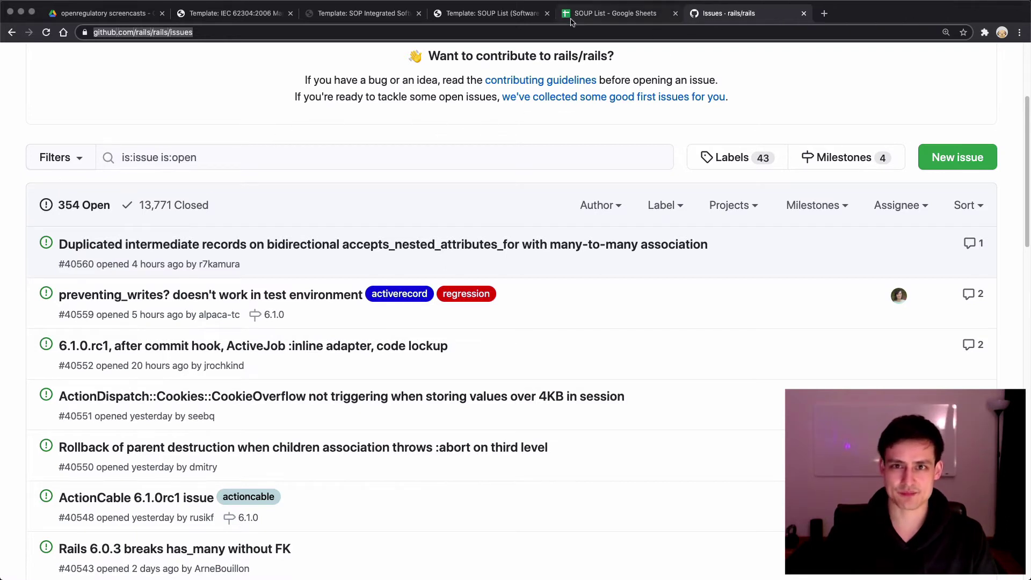
# Return to the sheet and move along the rails row to its Risk Level cell
pyautogui.click(591, 14)
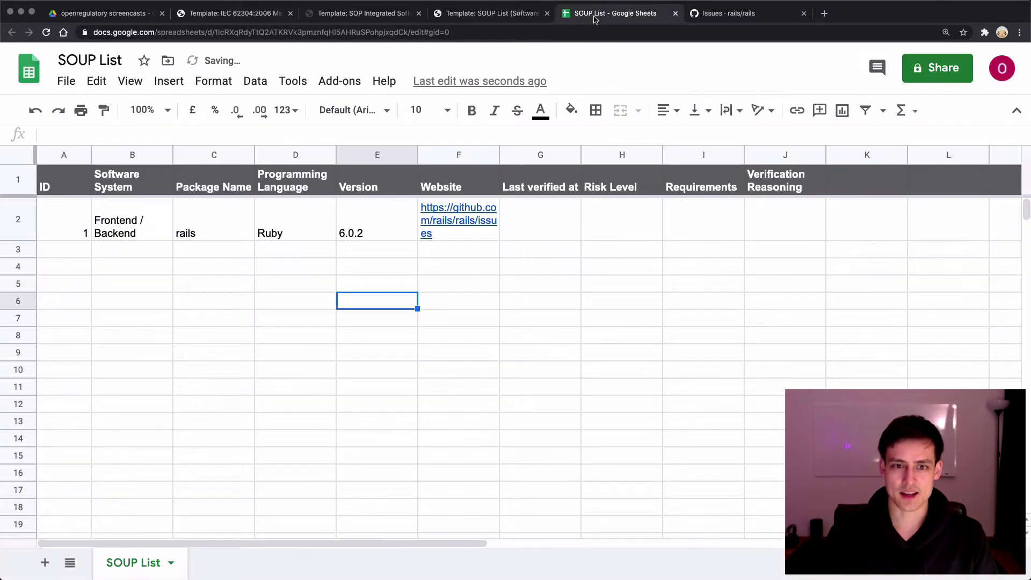
pyautogui.press('Right')
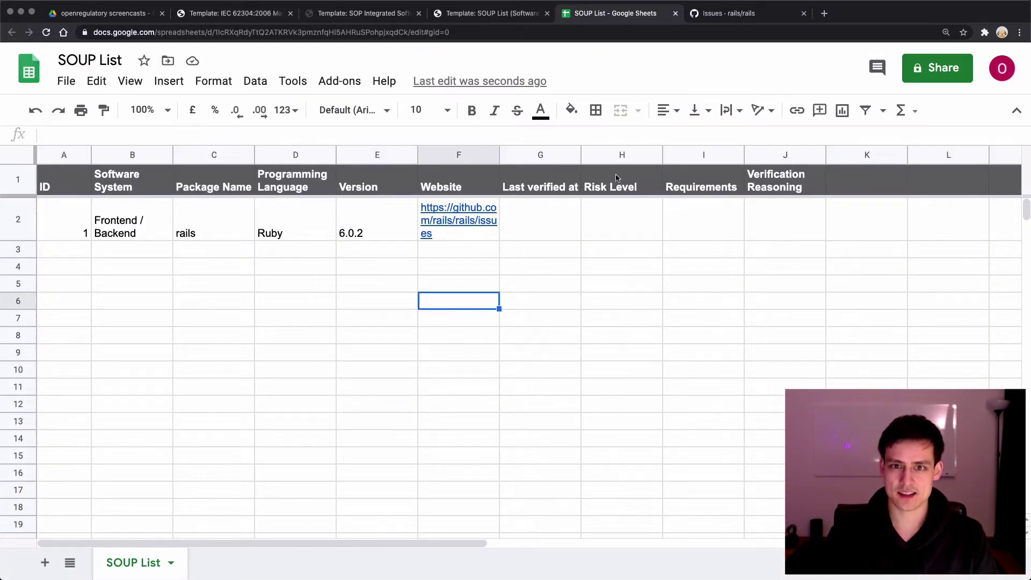
pyautogui.click(554, 223)
pyautogui.click(617, 223)
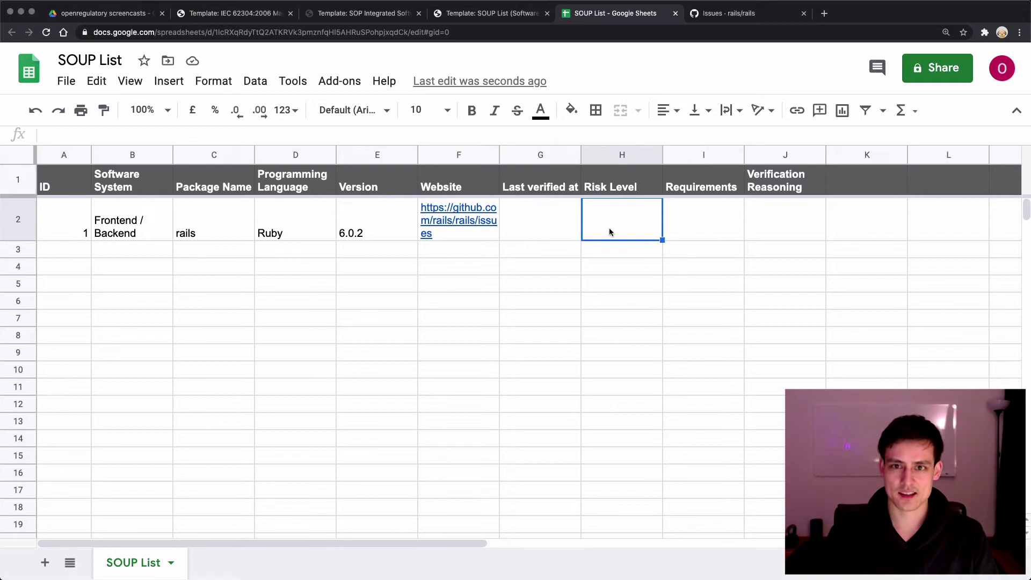
# Scroll the SOUP List template to Risk Level Definitions and highlight the Low, Medium, High wording
pyautogui.click(483, 13)
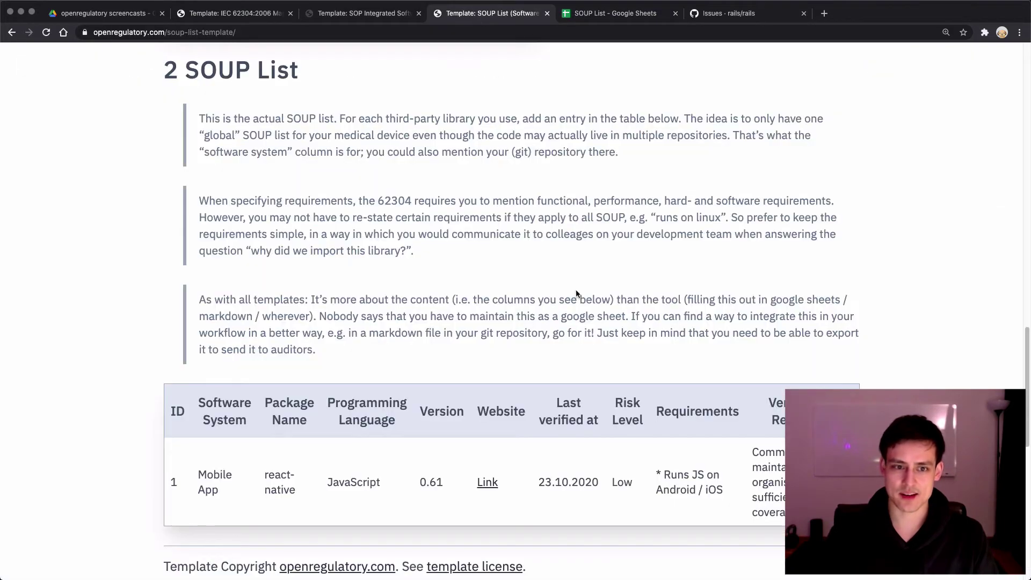
pyautogui.scroll(4, 487, 310)
pyautogui.scroll(4, 487, 310)
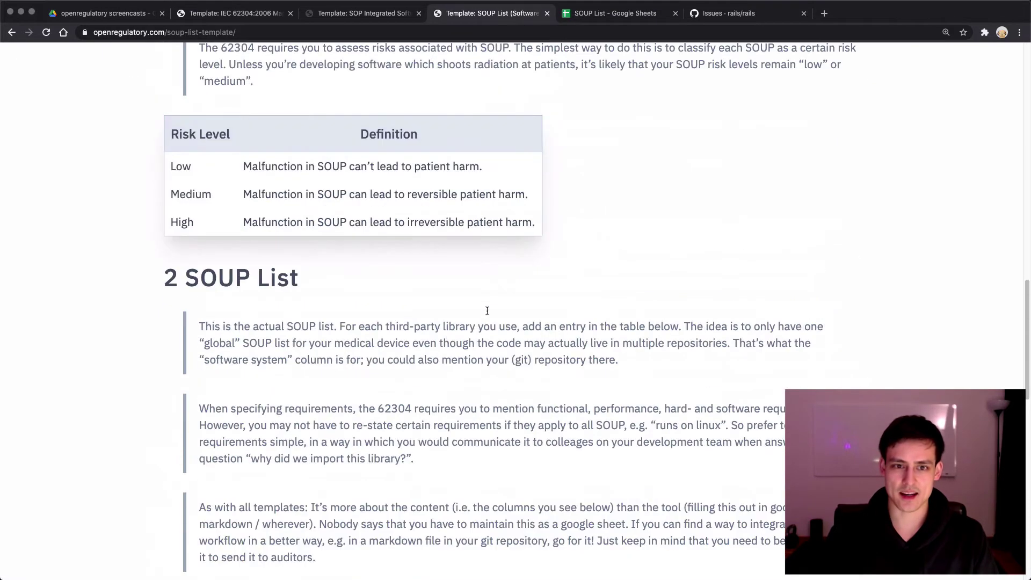
pyautogui.scroll(2, 487, 309)
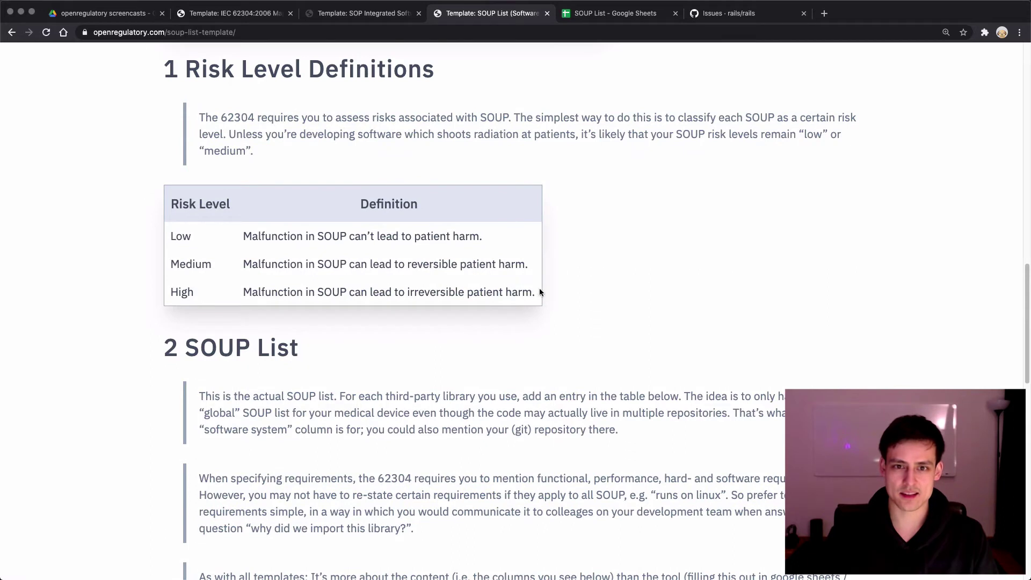
pyautogui.moveTo(539, 294); pyautogui.dragTo(182, 236)
pyautogui.click(448, 264)
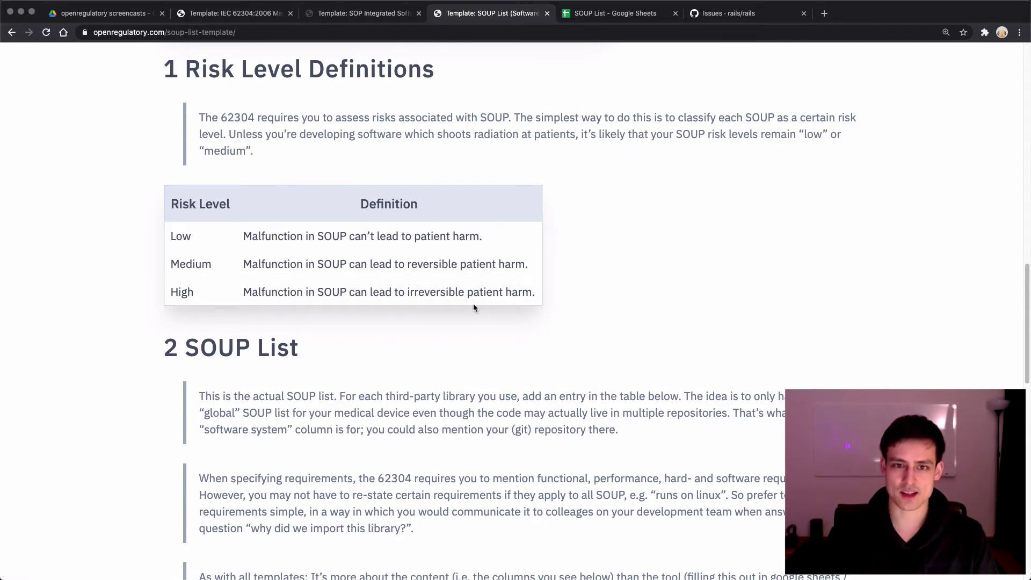
pyautogui.moveTo(407, 266); pyautogui.dragTo(465, 269)
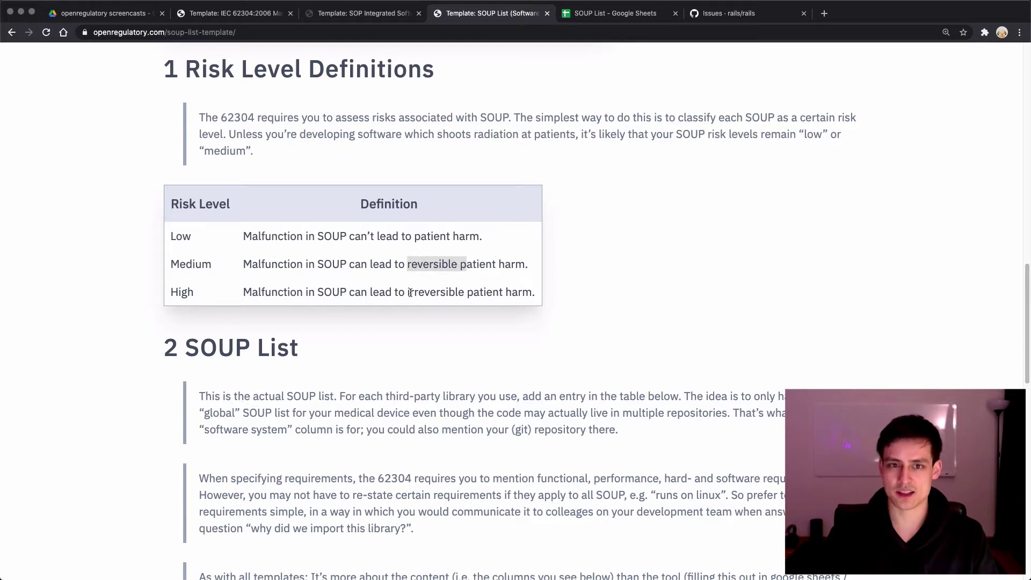
pyautogui.moveTo(408, 293); pyautogui.dragTo(486, 292)
pyautogui.click(374, 257)
pyautogui.moveTo(368, 237); pyautogui.dragTo(470, 242)
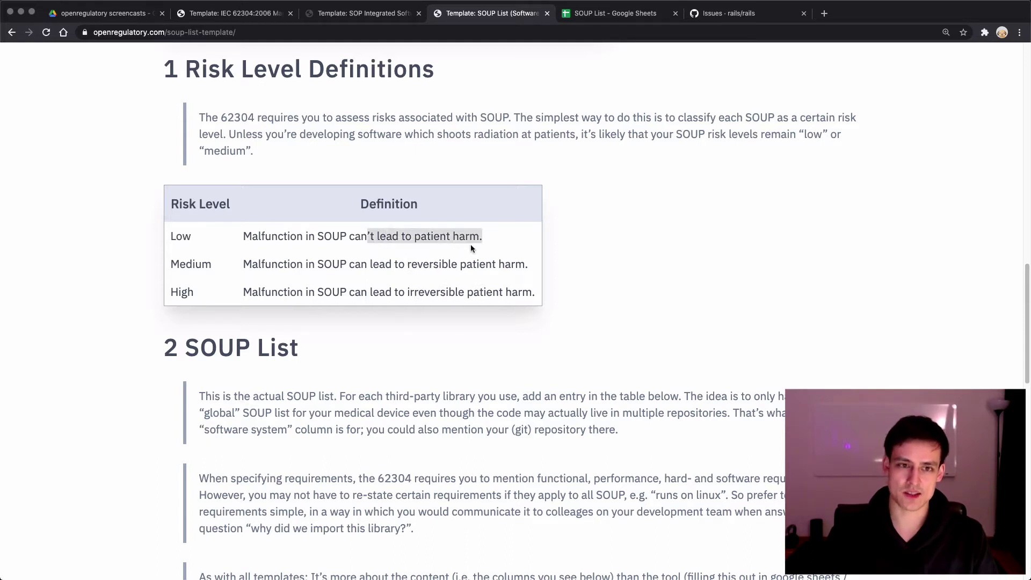
pyautogui.click(392, 256)
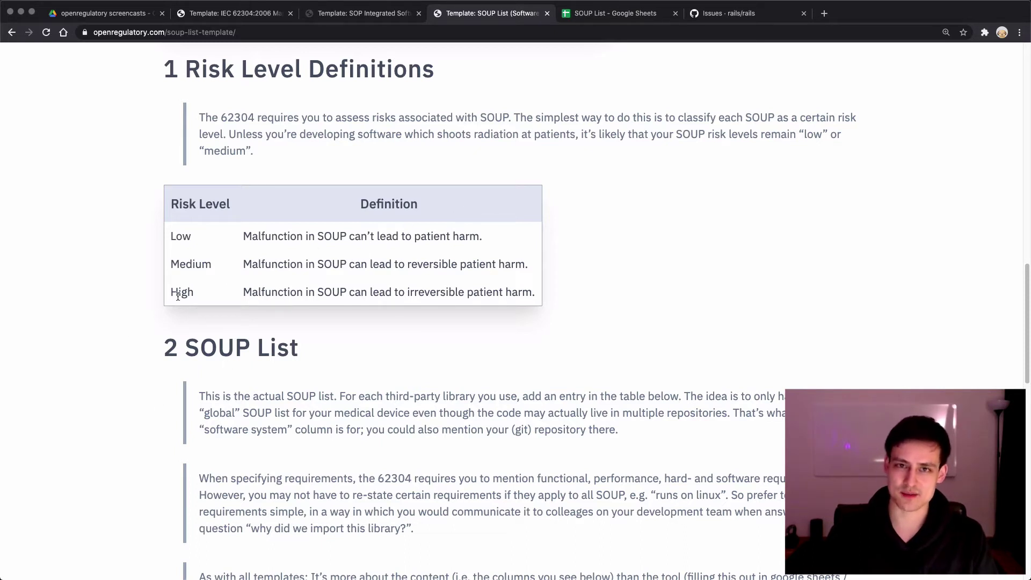
# Set the rails risk level to low
pyautogui.click(633, 16)
pyautogui.click(618, 283)
pyautogui.click(621, 227)
pyautogui.doubleClick(621, 227)
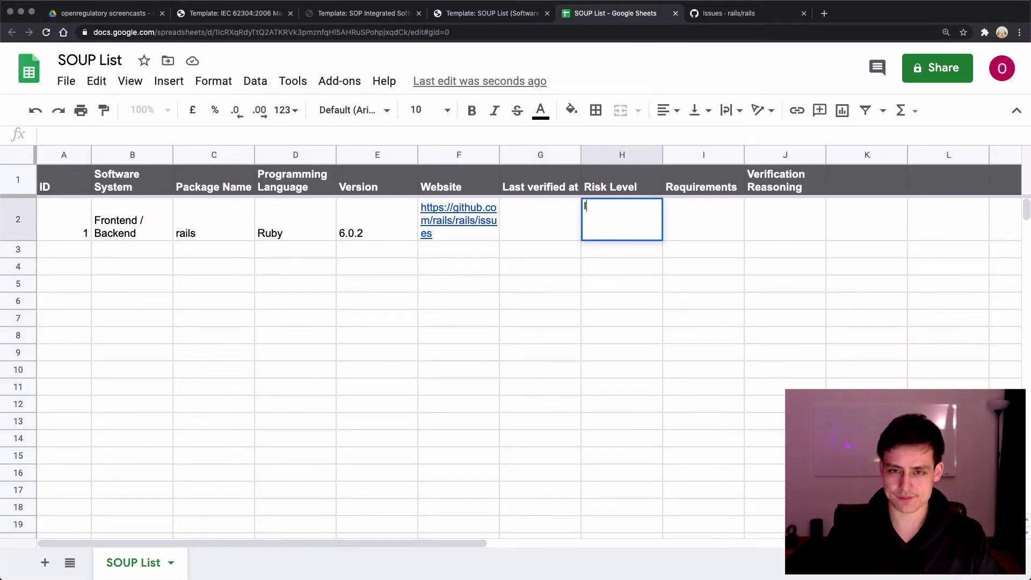
pyautogui.write('low')
pyautogui.press('Return')
# Widen the Requirements column and enter 'Render HTML templates' for rails
pyautogui.click(690, 216)
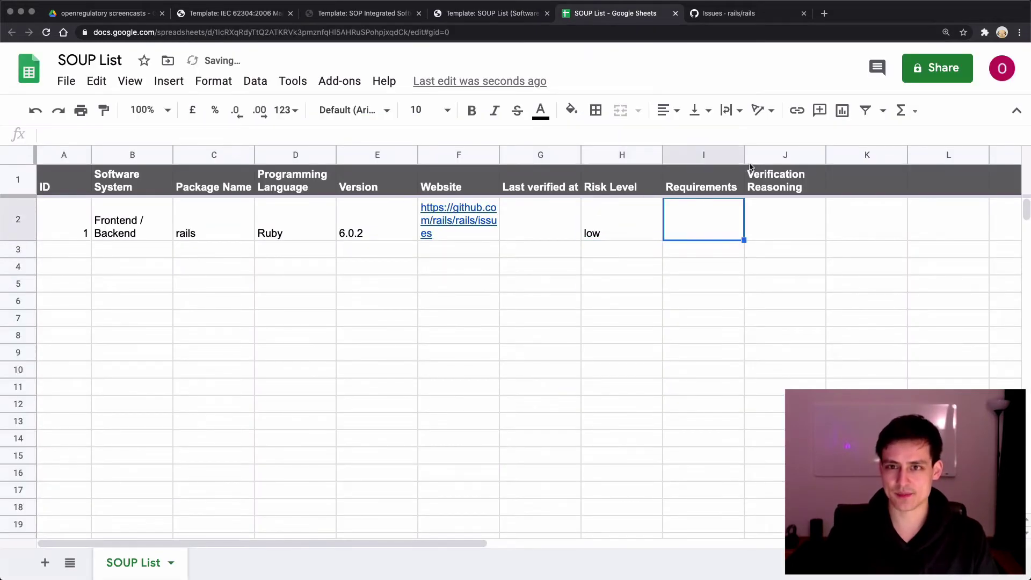
pyautogui.moveTo(744, 155); pyautogui.dragTo(782, 231)
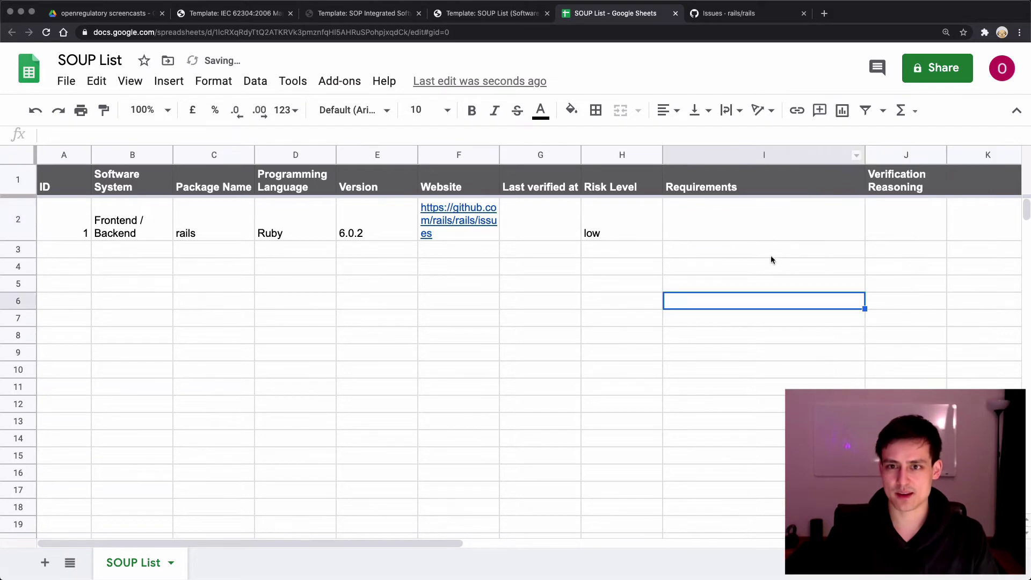
pyautogui.doubleClick(777, 223)
pyautogui.write('*')
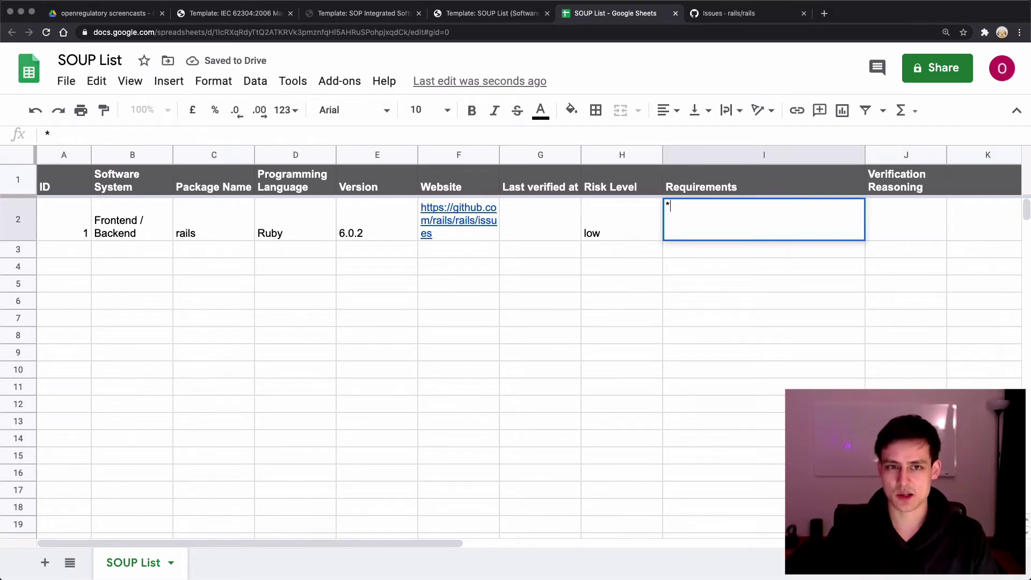
pyautogui.write(' R')
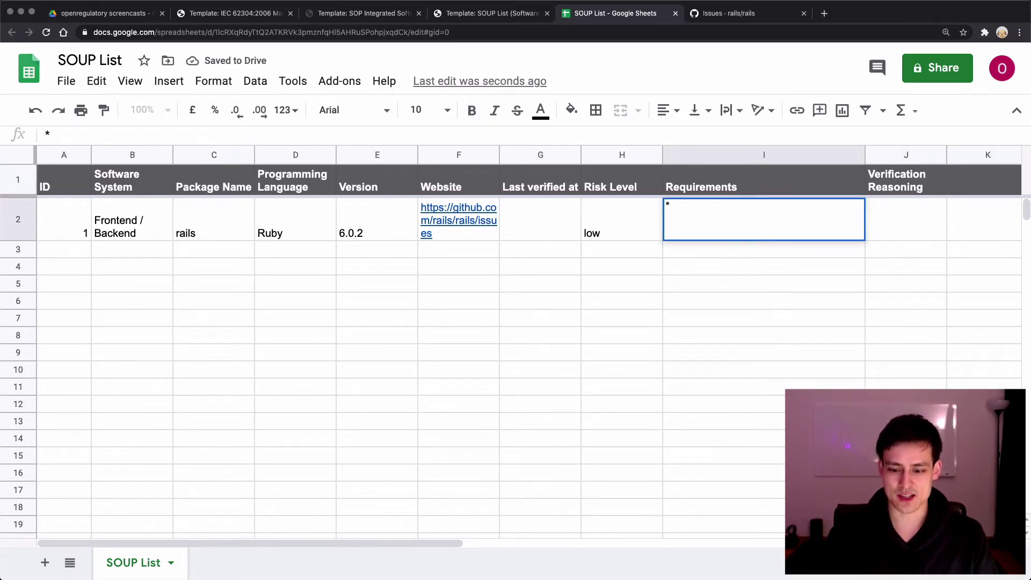
pyautogui.write('ender')
pyautogui.press('BackSpace')
pyautogui.press('BackSpace')
pyautogui.press('BackSpace')
pyautogui.write('Render')
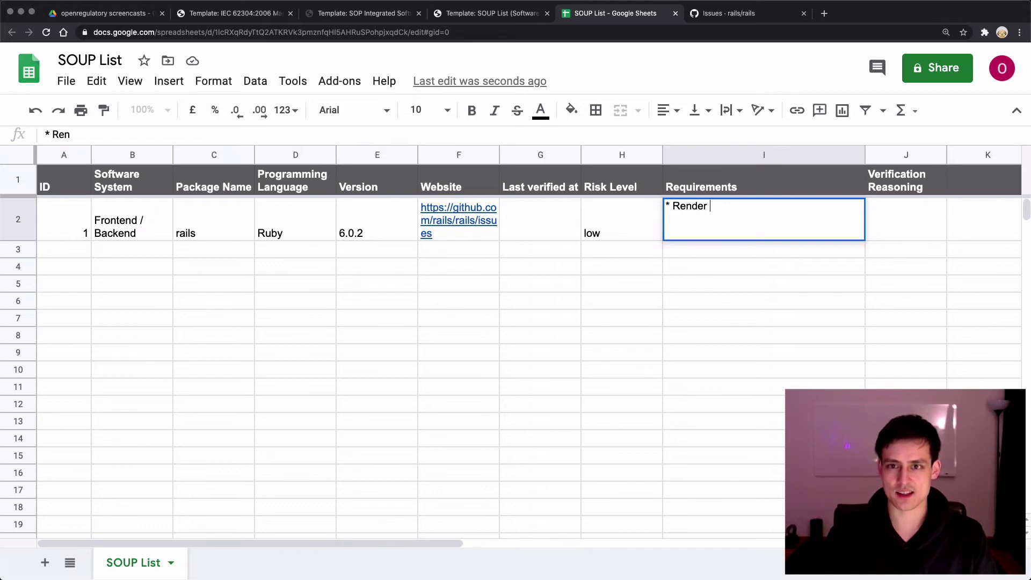
pyautogui.write(' HTML templates')
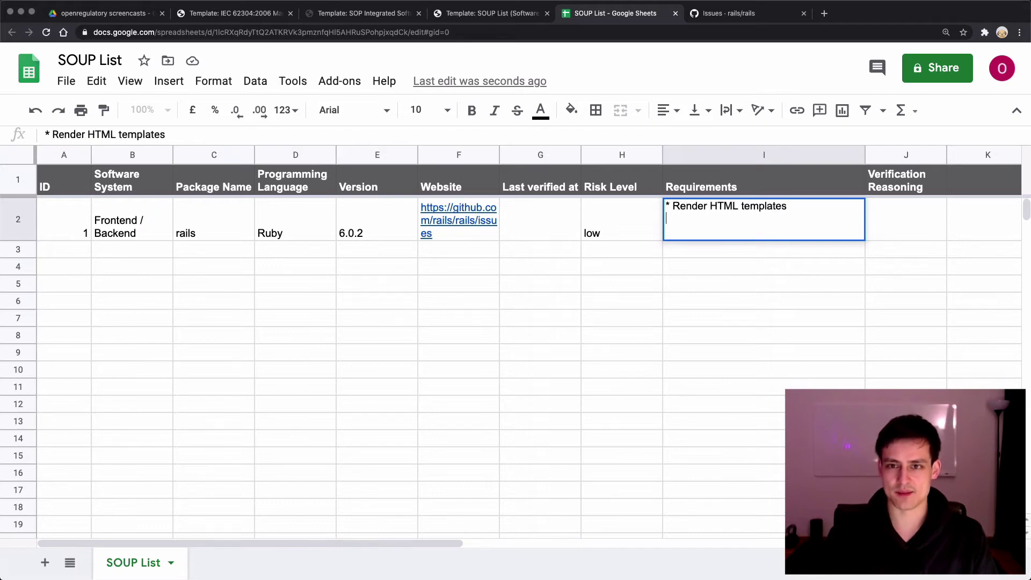
pyautogui.write('*')
pyautogui.press('BackSpace')
pyautogui.press('BackSpace')
pyautogui.press('BackSpace')
pyautogui.hotkey('alt', 'Return')
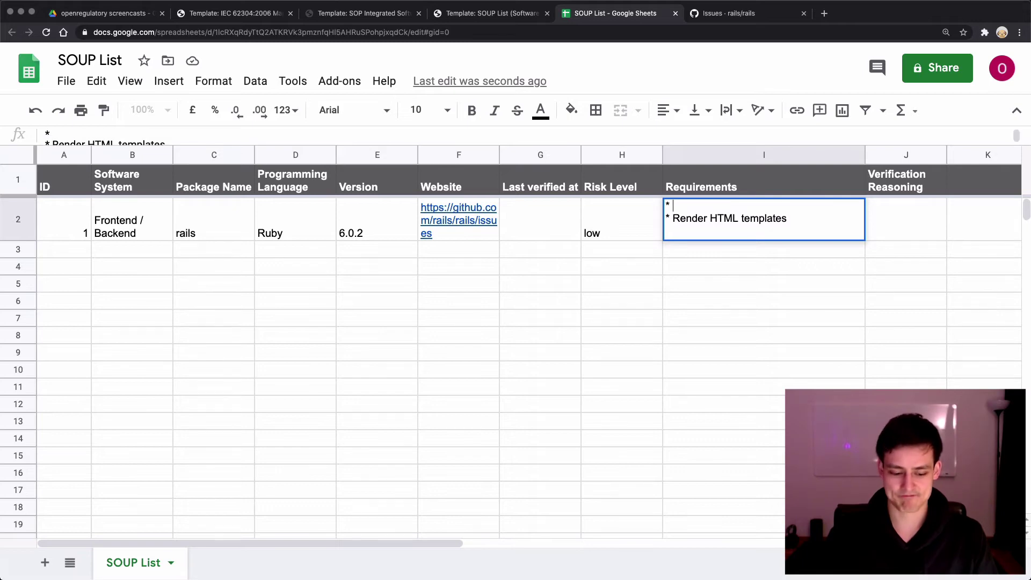
# Add the requirement 'Create, read, update, delete entries in database' above it
pyautogui.write('Connec  to')
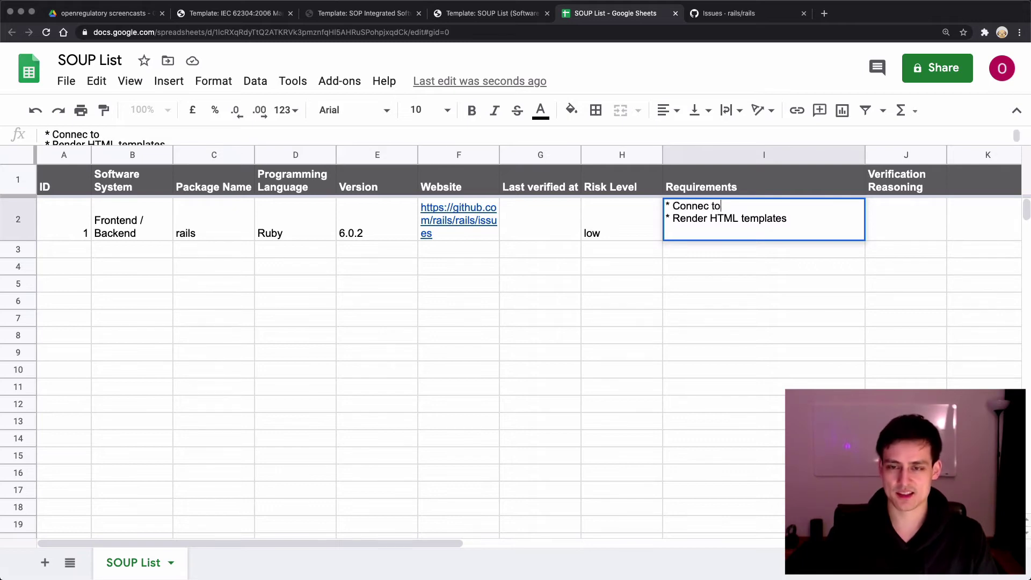
pyautogui.press('BackSpace')
pyautogui.press('BackSpace')
pyautogui.press('BackSpace')
pyautogui.write('t to data')
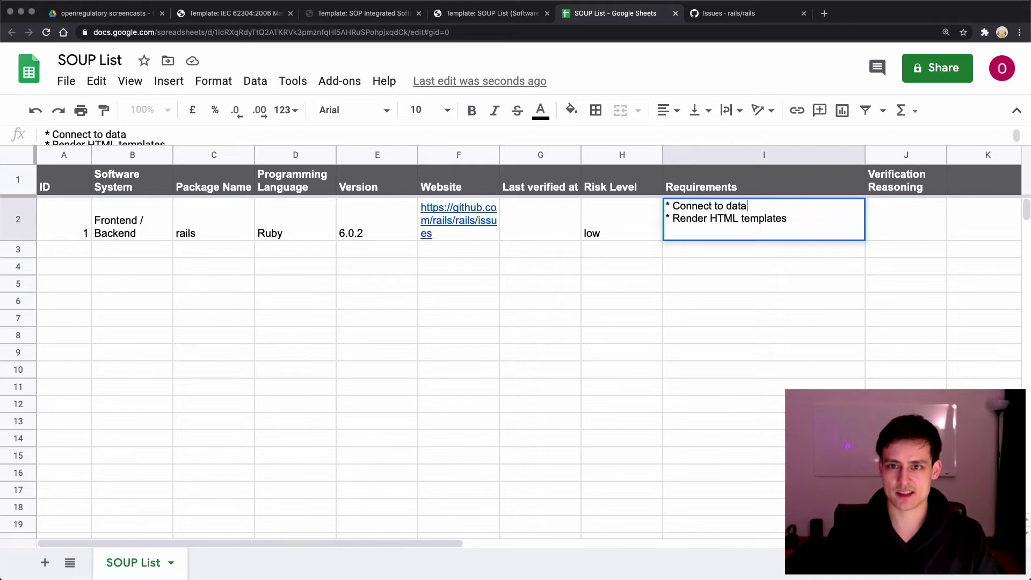
pyautogui.write('base')
pyautogui.press('BackSpace')
pyautogui.press('BackSpace')
pyautogui.press('BackSpace')
pyautogui.write('reate,')
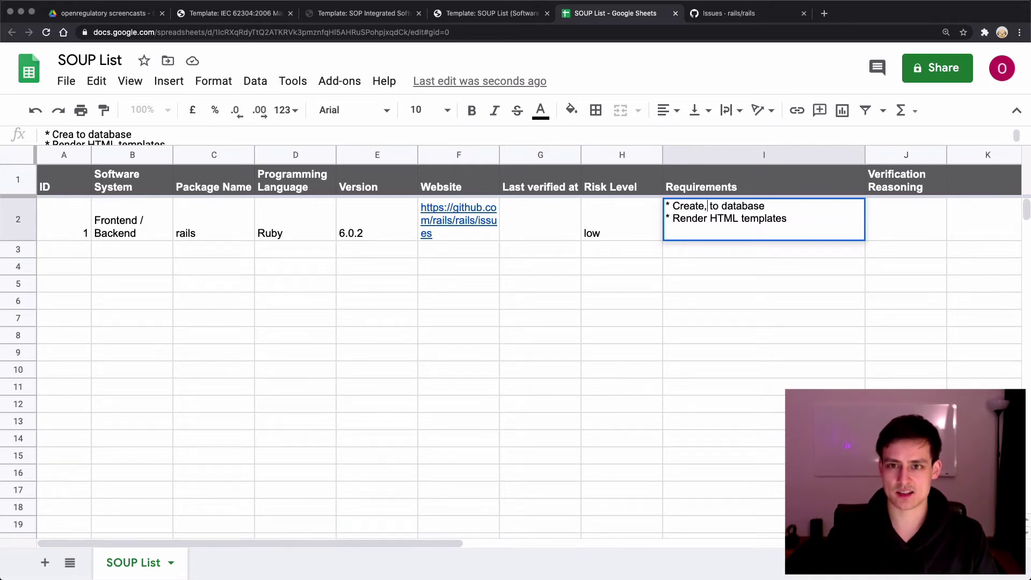
pyautogui.write(' read up')
pyautogui.press('BackSpace')
pyautogui.press('BackSpace')
pyautogui.press('BackSpace')
pyautogui.write(', ')
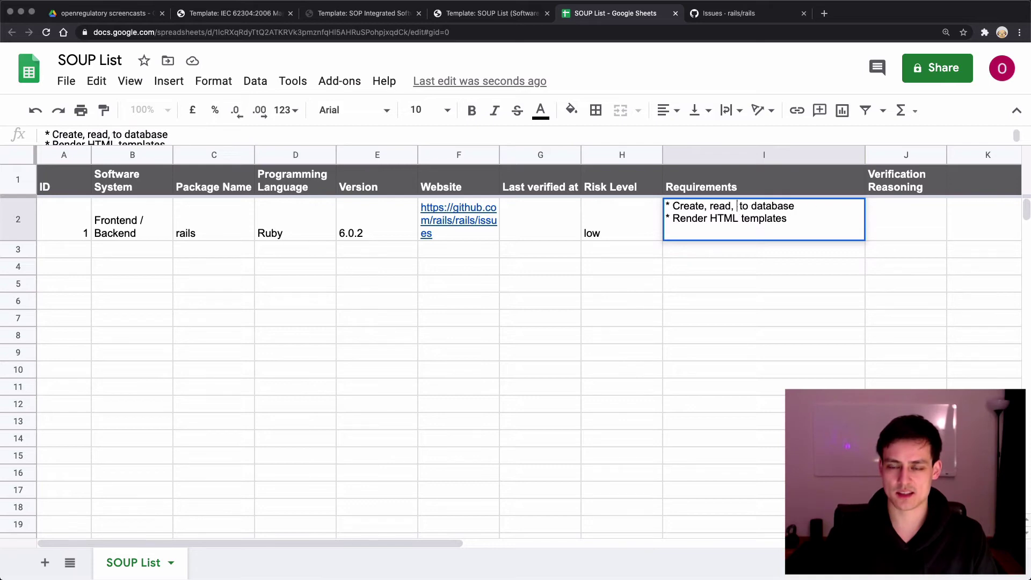
pyautogui.write('update, del ')
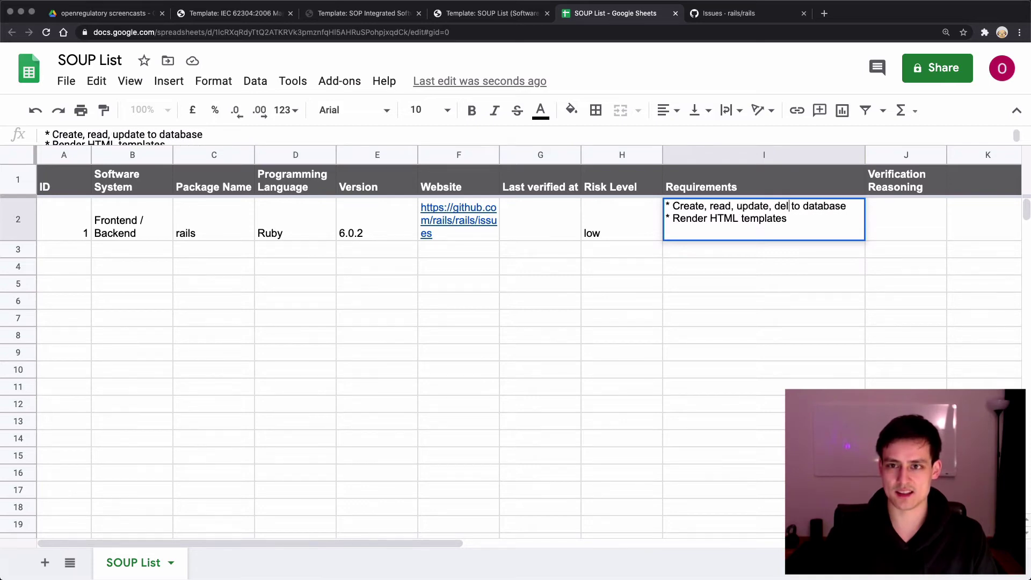
pyautogui.write('ete entries i')
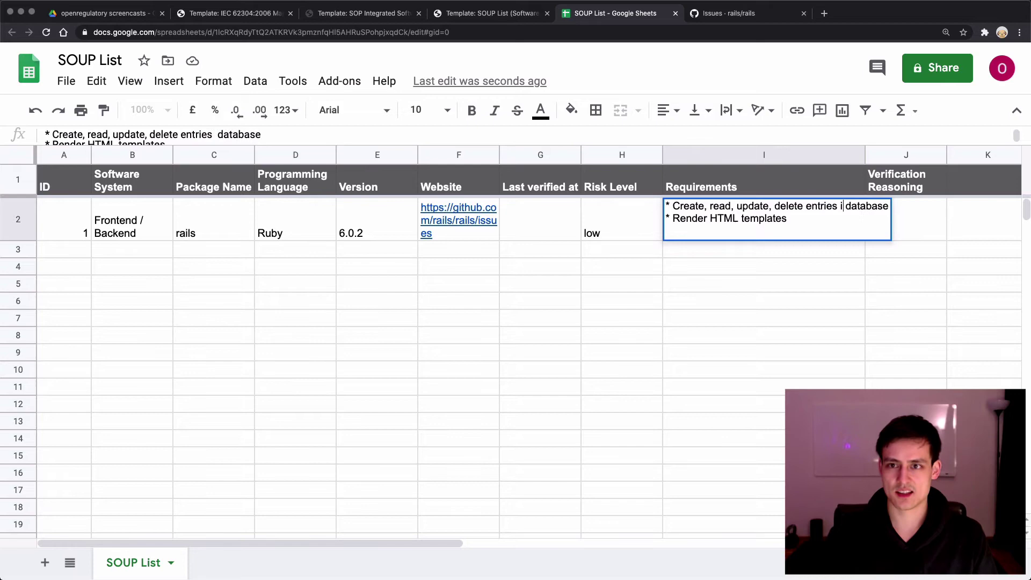
pyautogui.write('n')
# Add a third line 'Handle HTTP requests and responses' and commit the cell
pyautogui.hotkey('alt', 'Return')
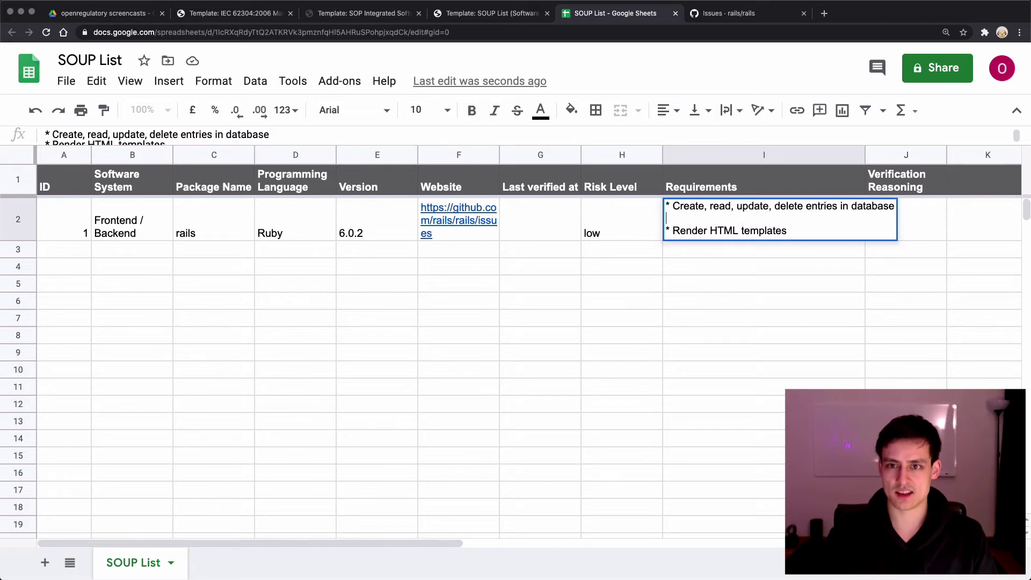
pyautogui.write('* Se')
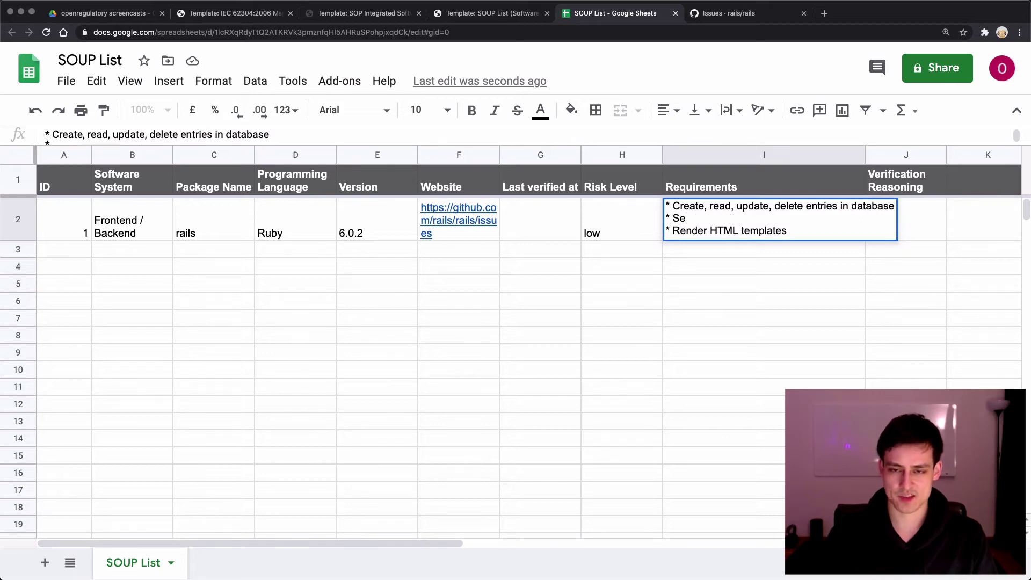
pyautogui.write('nd')
pyautogui.press('BackSpace')
pyautogui.press('BackSpace')
pyautogui.press('BackSpace')
pyautogui.write('Hand')
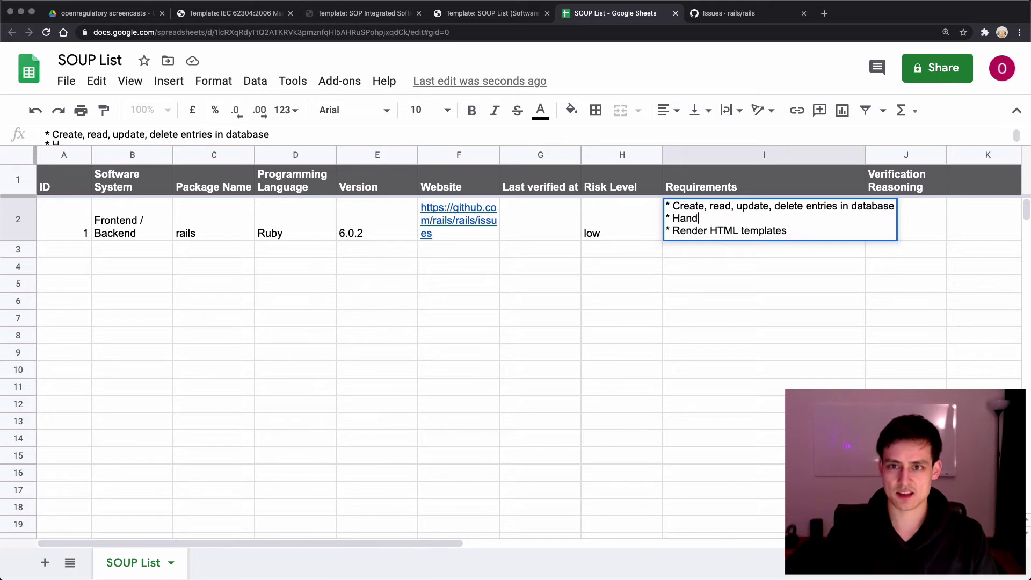
pyautogui.write('le HTTP requests a')
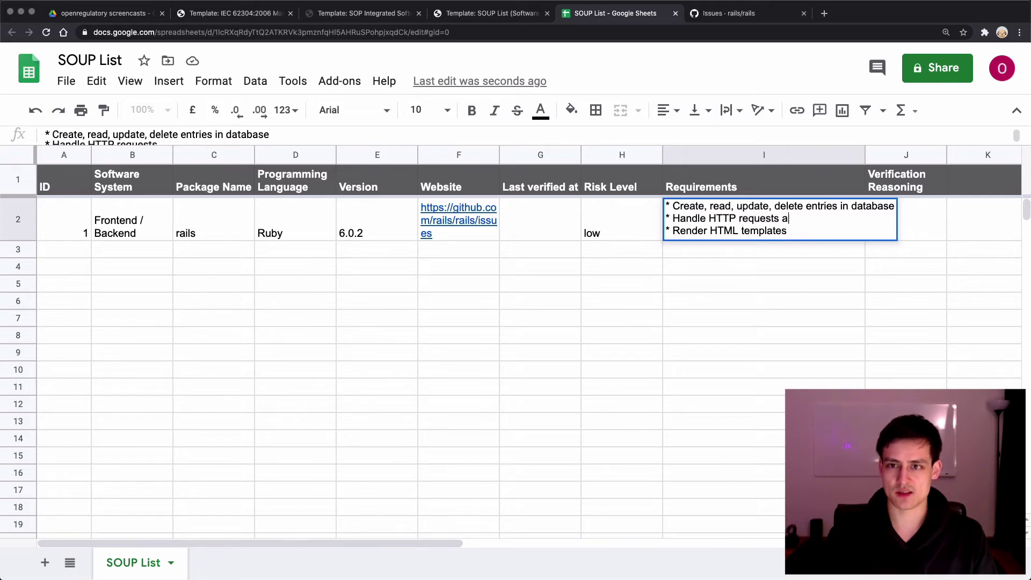
pyautogui.write('nd responses')
pyautogui.press('Return')
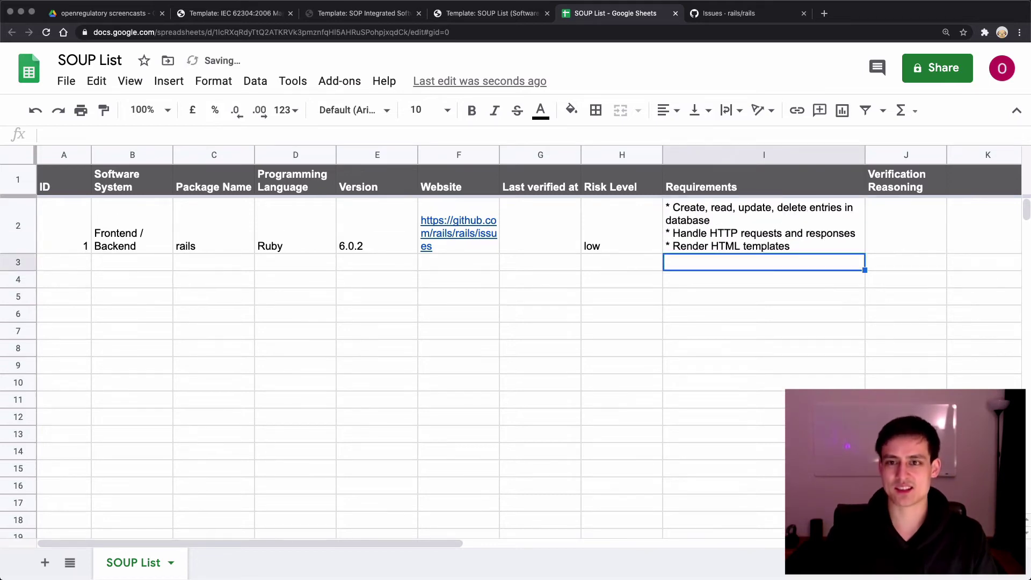
# Reselect the rails Requirements cell to review its three entries
pyautogui.click(748, 370)
pyautogui.click(719, 246)
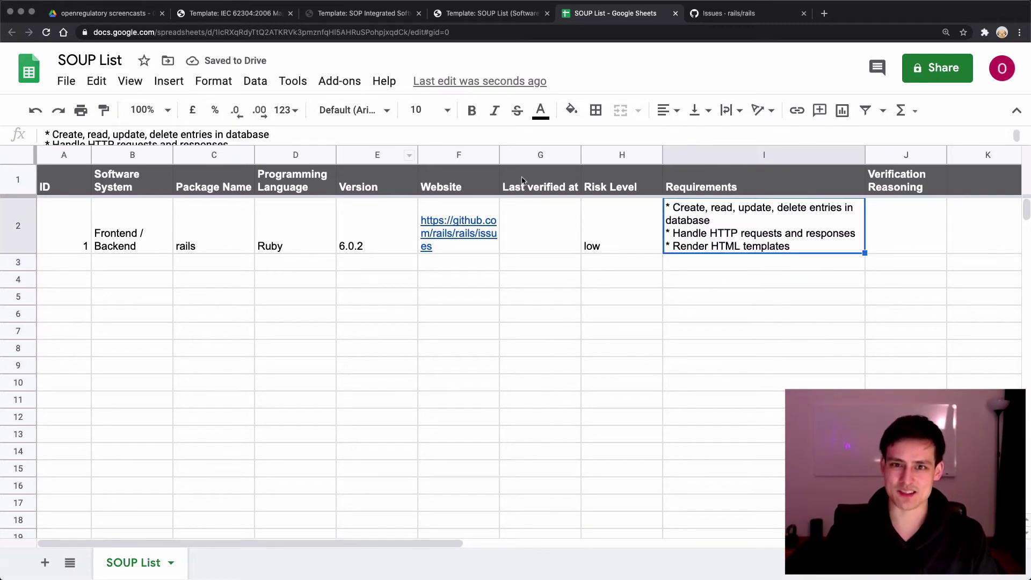
pyautogui.click(740, 291)
pyautogui.click(719, 266)
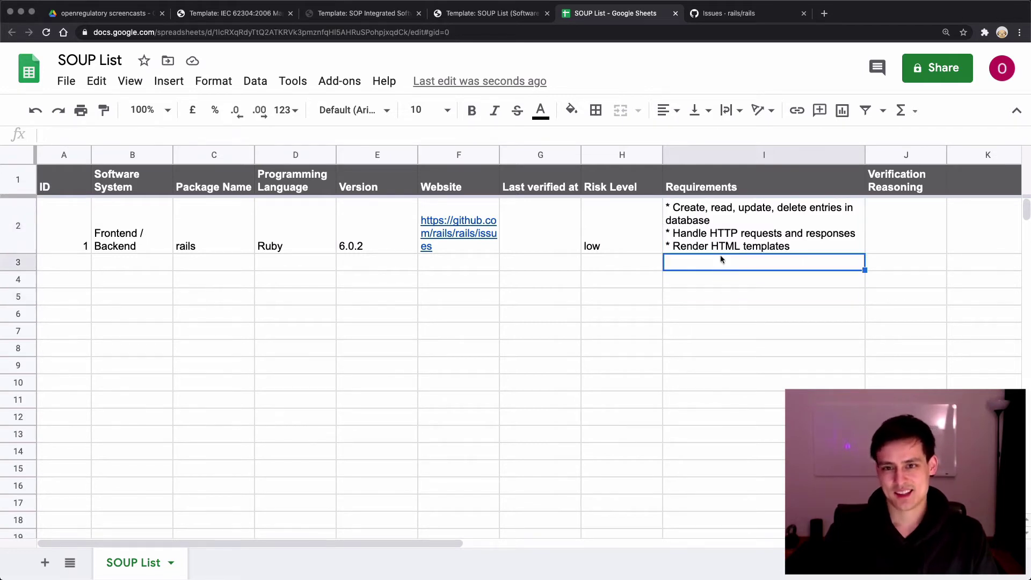
pyautogui.click(708, 268)
pyautogui.click(721, 240)
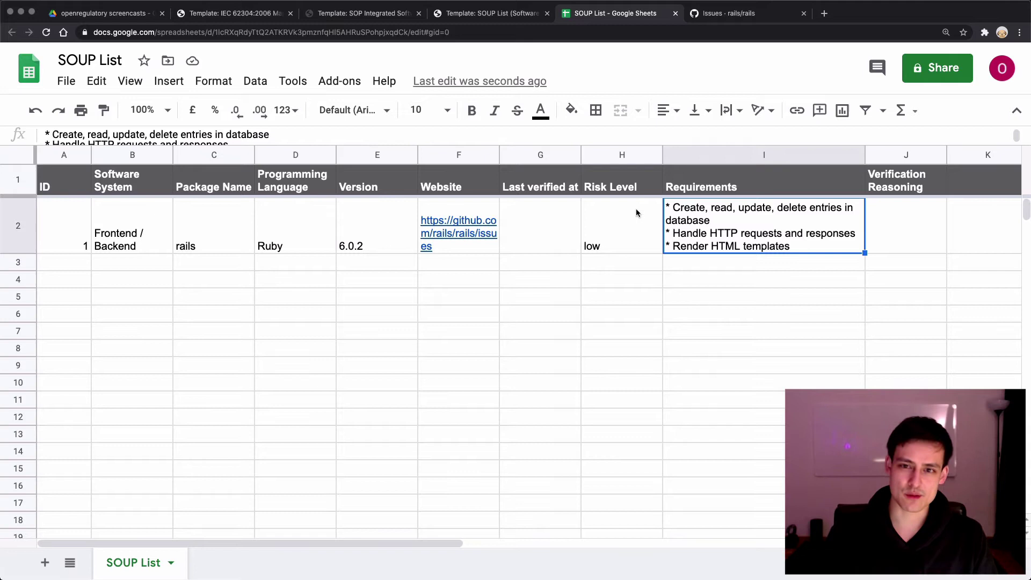
# Widen the Verification Reasoning column J by dragging its border
pyautogui.click(614, 270)
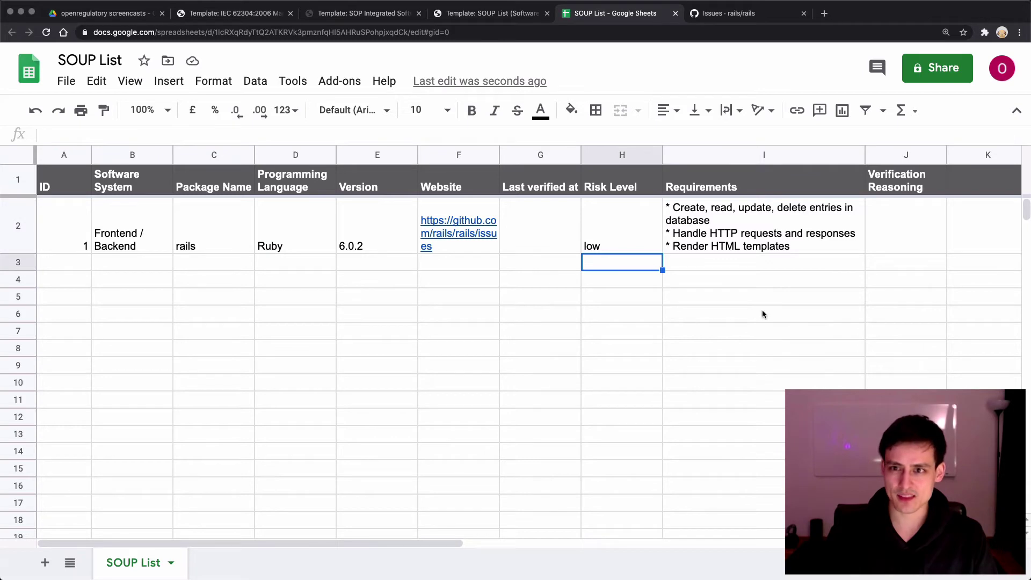
pyautogui.click(883, 207)
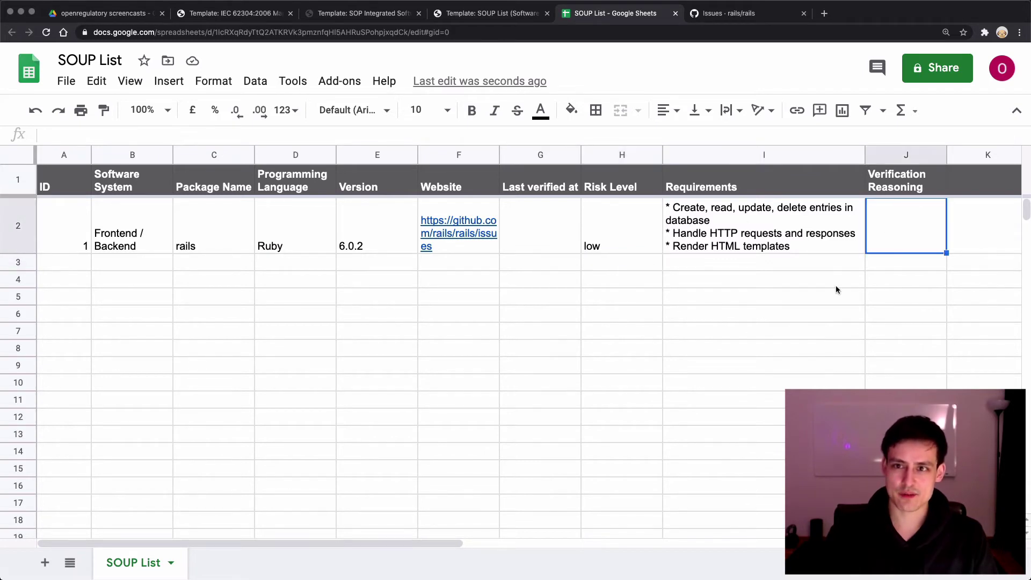
pyautogui.moveTo(946, 155); pyautogui.dragTo(981, 154)
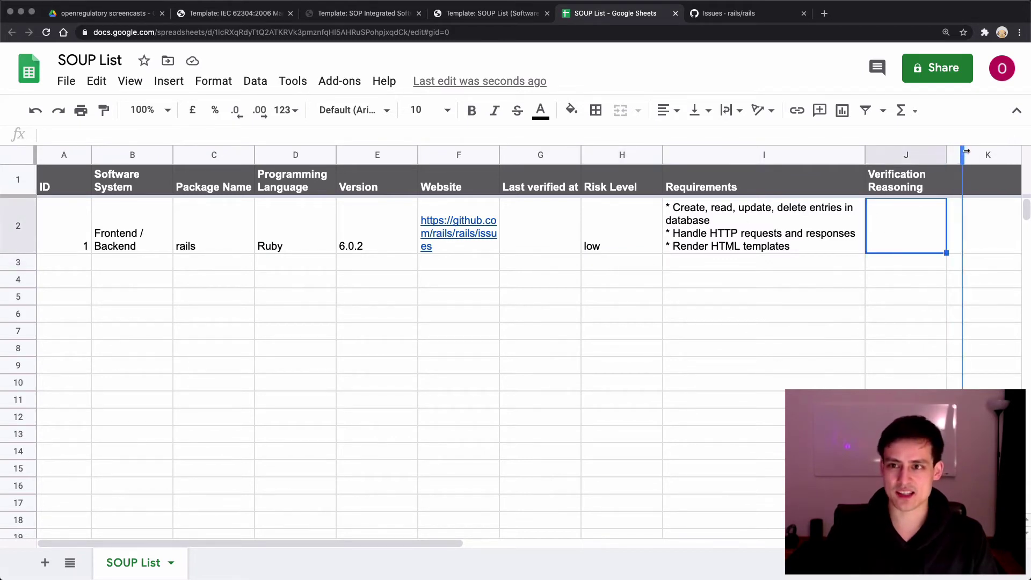
pyautogui.click(907, 182)
pyautogui.click(908, 230)
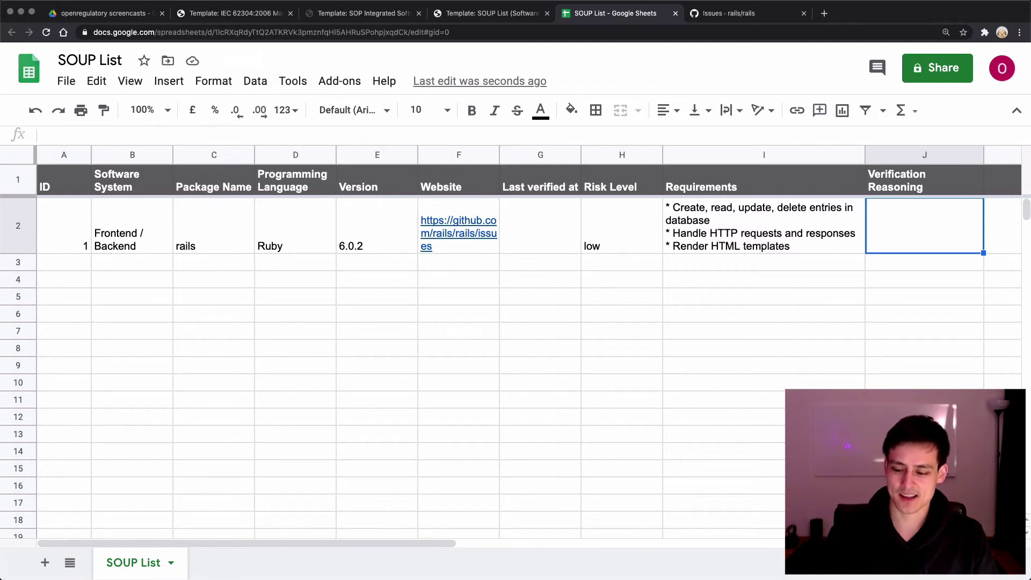
# Enter rails' reasoning in J2: well-tested and extremely commonly used, bugs are very unlikely
pyautogui.press('Return')
pyautogui.press('Return')
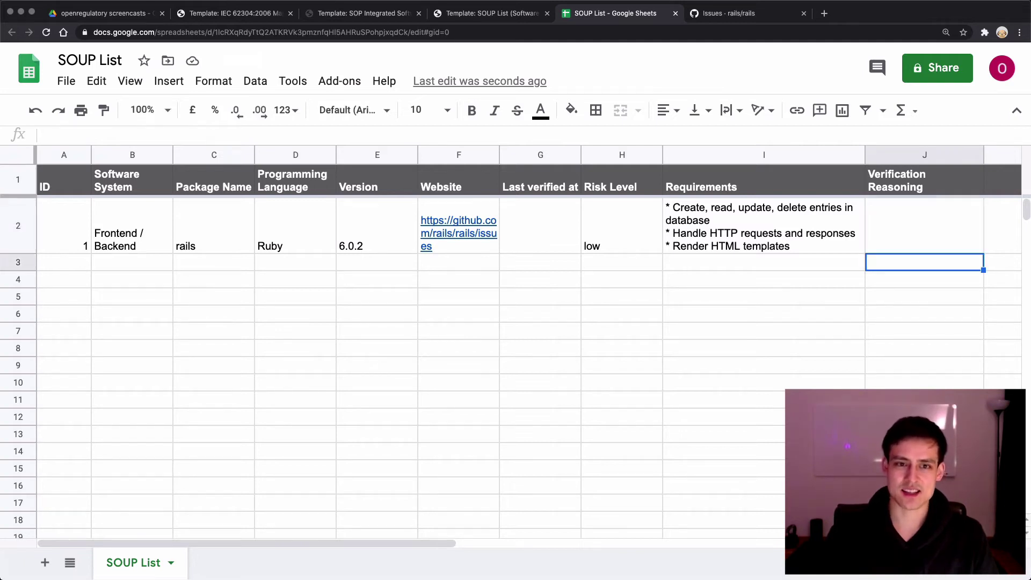
pyautogui.press('Up')
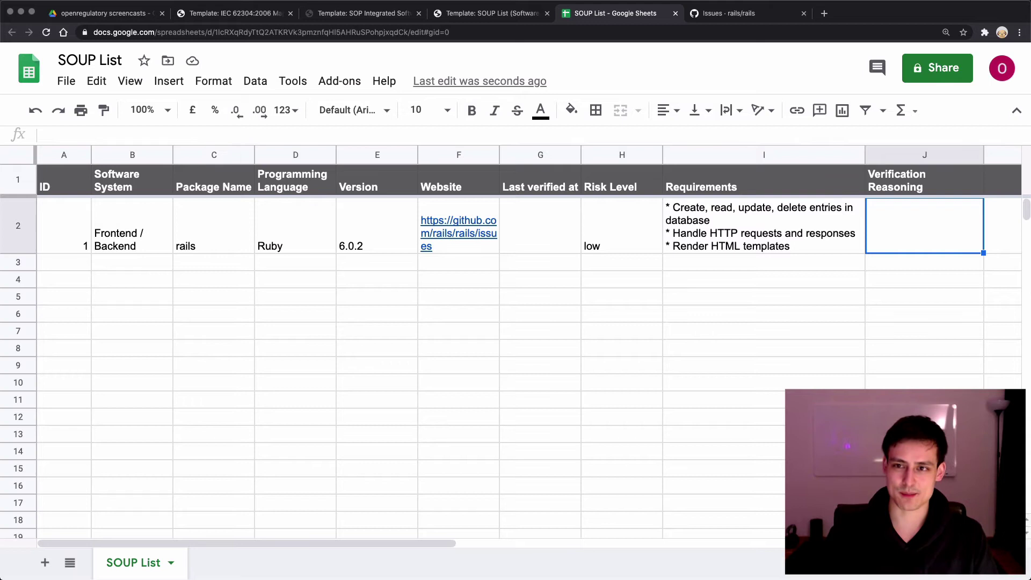
pyautogui.press('Return')
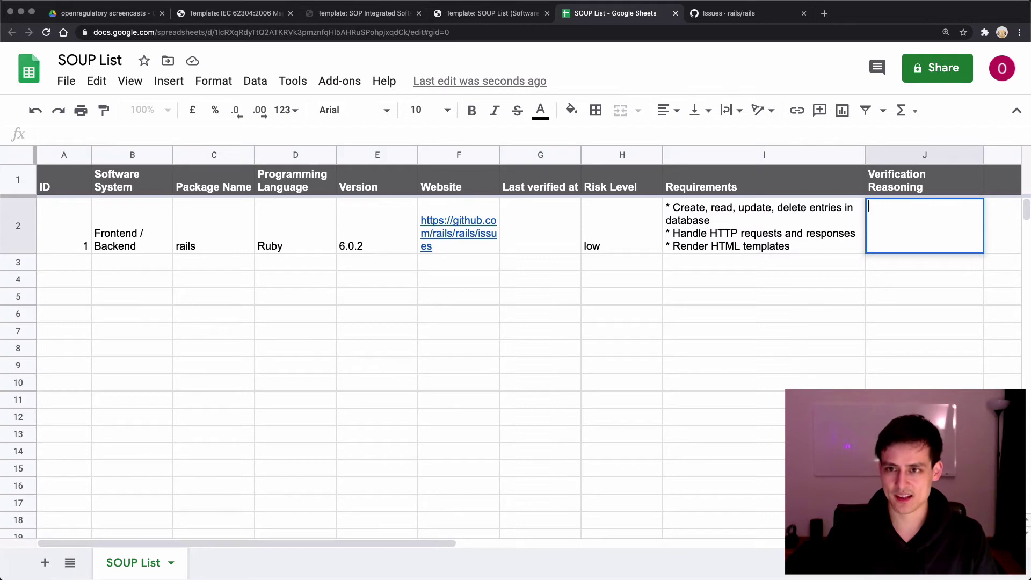
pyautogui.write('rails is well-tested an')
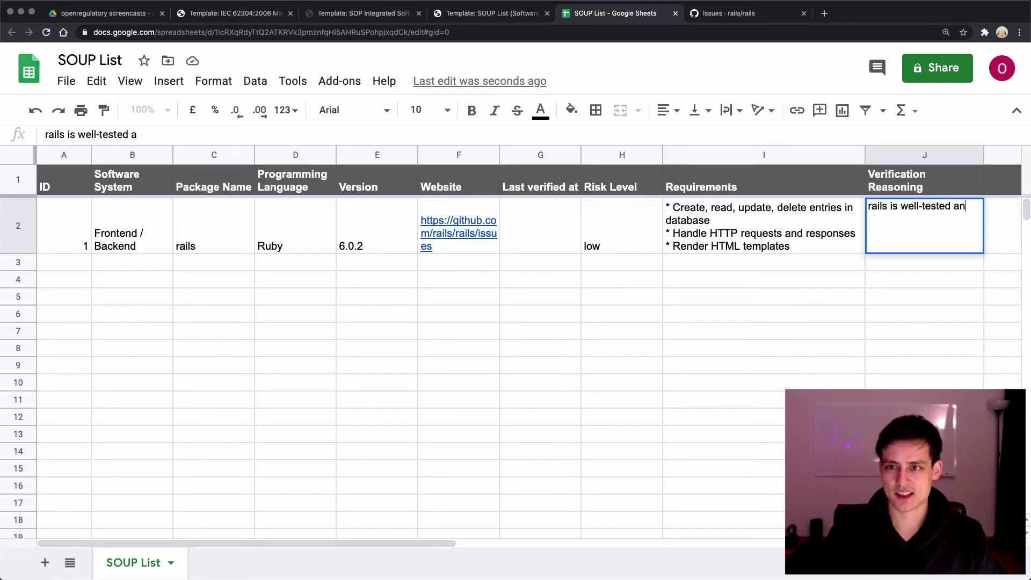
pyautogui.write('d extremel')
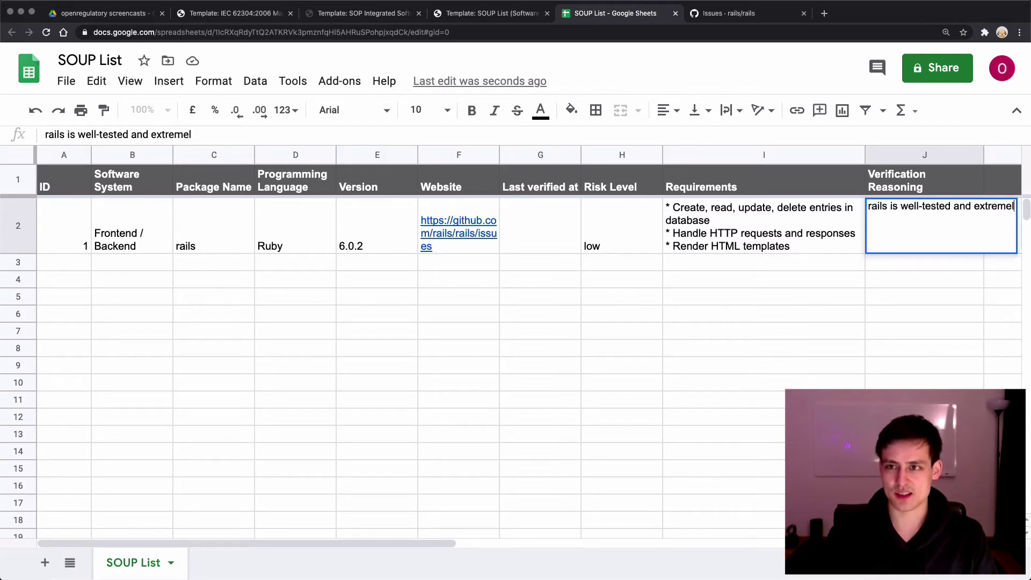
pyautogui.write('y commonly used, ')
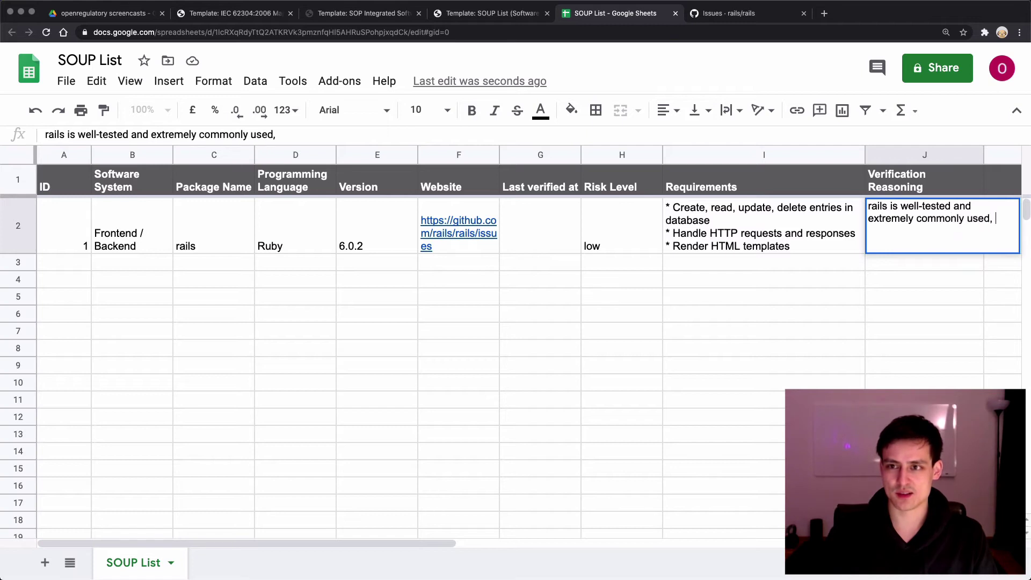
pyautogui.write('bugs are very unli')
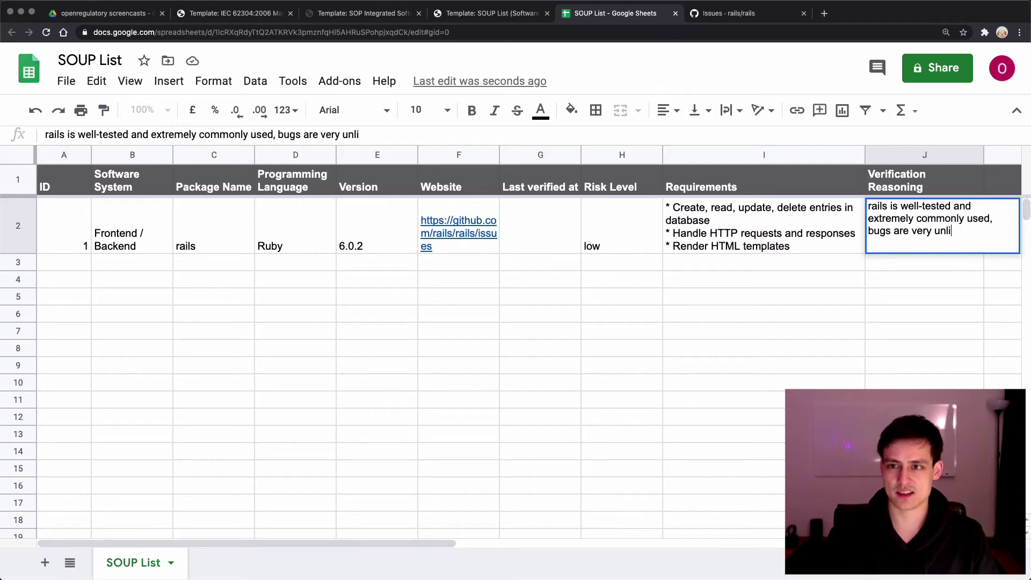
pyautogui.write('kely.')
pyautogui.press('Return')
pyautogui.press('Up')
pyautogui.press('Left')
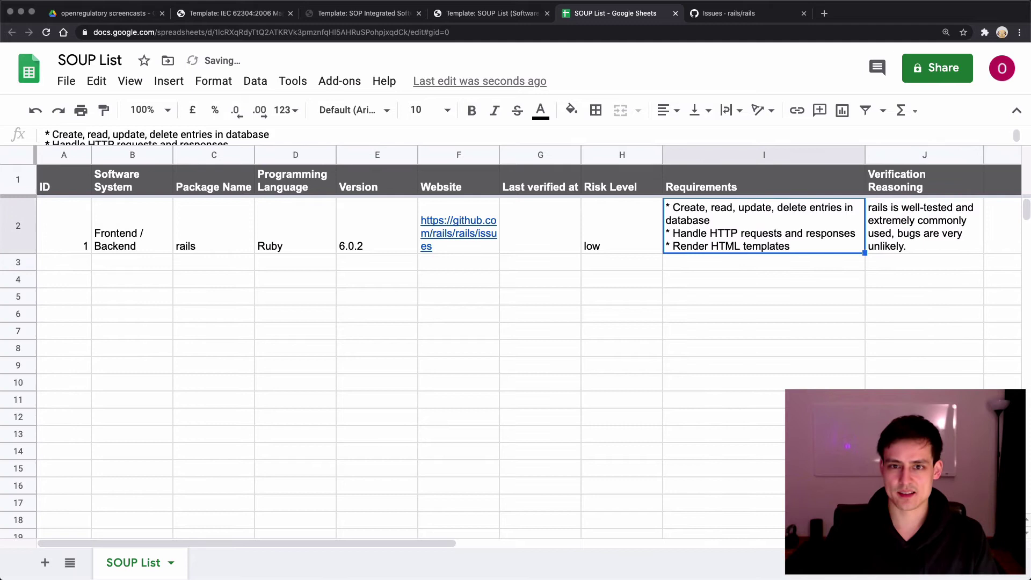
pyautogui.press('Left')
pyautogui.press('Left')
pyautogui.press('Left')
pyautogui.press('Right')
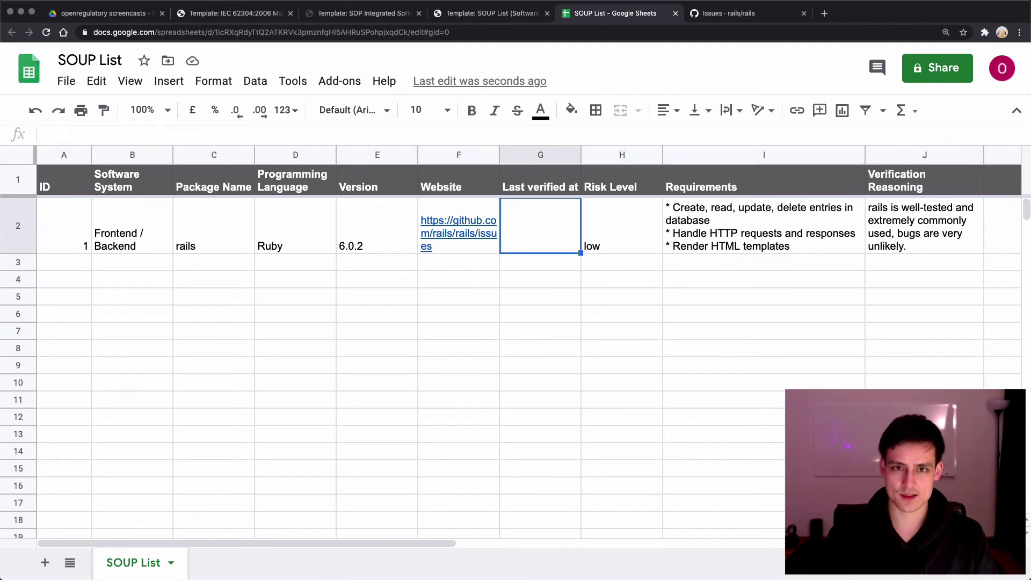
# Enter 2020-11-06 as the rails last-verified date
pyautogui.write('06')
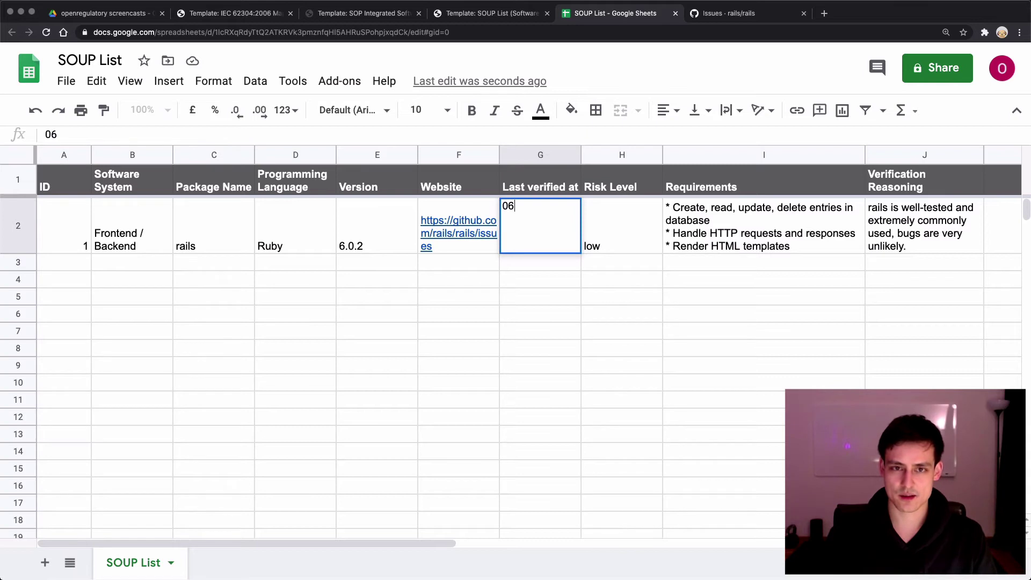
pyautogui.press('BackSpace')
pyautogui.press('BackSpace')
pyautogui.write('2020-0')
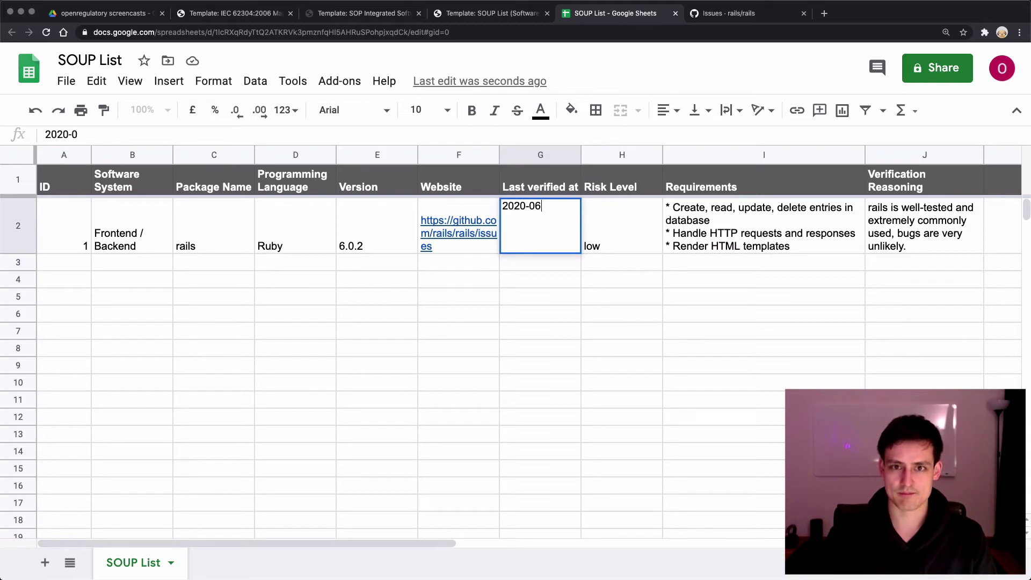
pyautogui.write('6-')
pyautogui.press('BackSpace')
pyautogui.press('BackSpace')
pyautogui.press('BackSpace')
pyautogui.write('11-06')
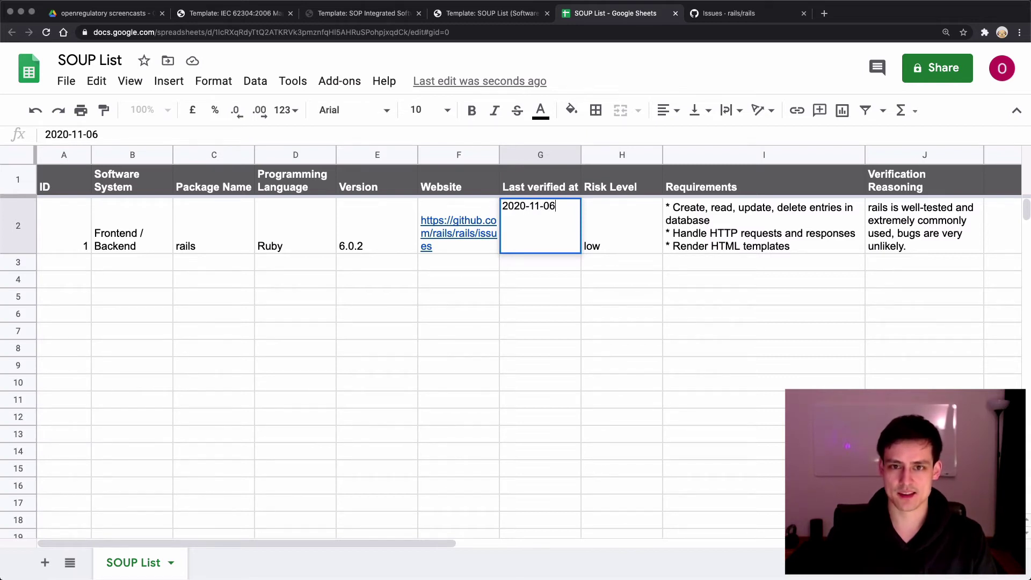
pyautogui.press('Return')
# Give the second package row an ID of 2 in A3
pyautogui.click(453, 419)
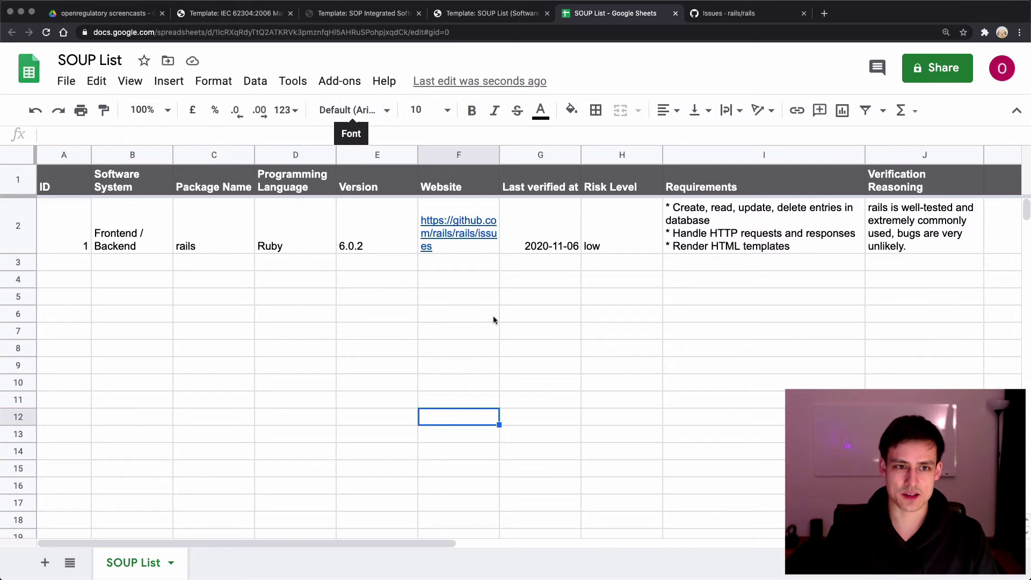
pyautogui.click(505, 329)
pyautogui.click(301, 280)
pyautogui.click(67, 267)
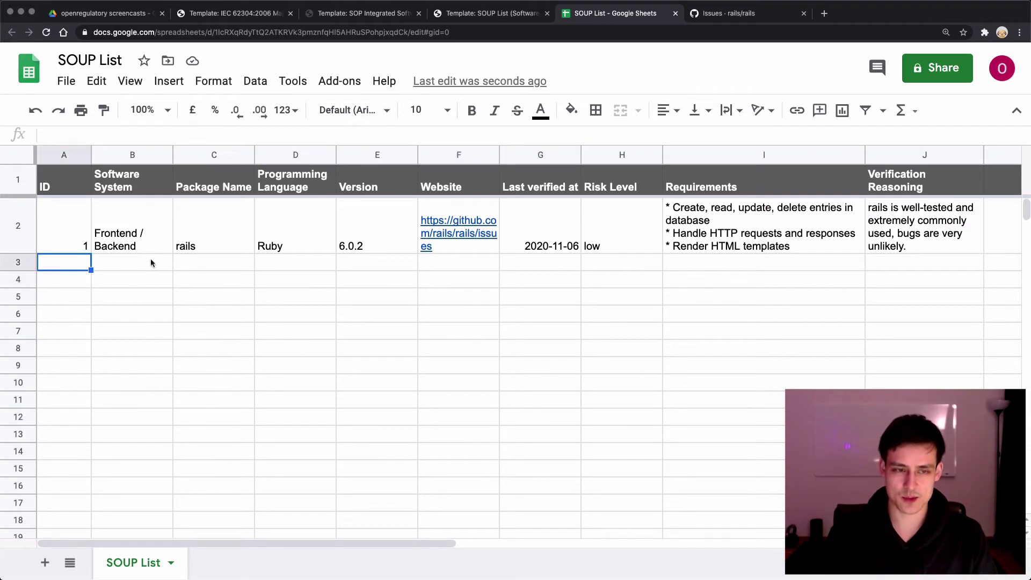
pyautogui.write('2')
pyautogui.press('Return')
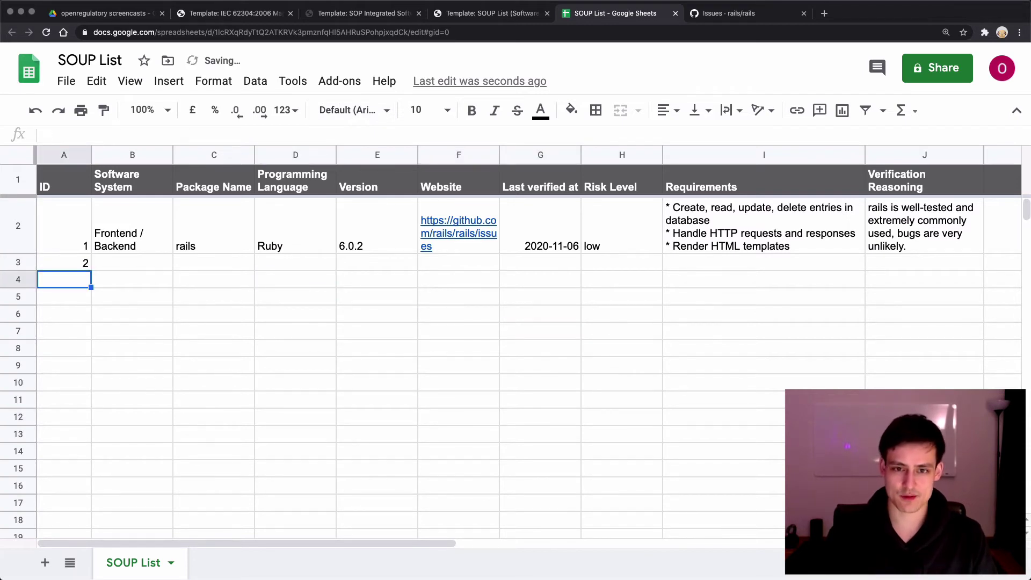
# Clear the stray 'b' from A4 and bring the Gemfile editor forward
pyautogui.write('b')
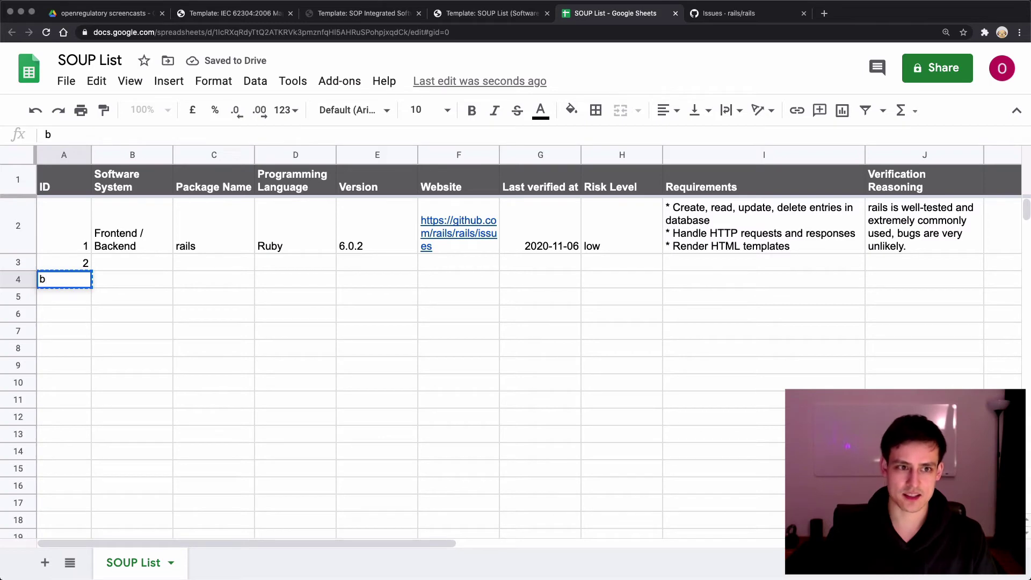
pyautogui.press('BackSpace')
pyautogui.click(199, 350)
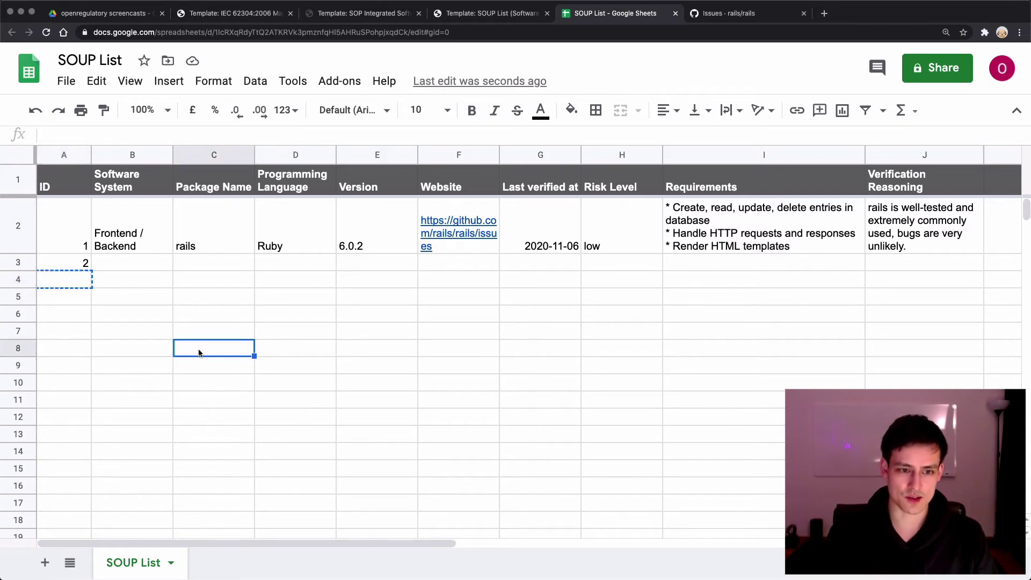
pyautogui.press('super+Tab')
# Scroll through the Gemfile down to the sidekiq dependency line
pyautogui.click(355, 247)
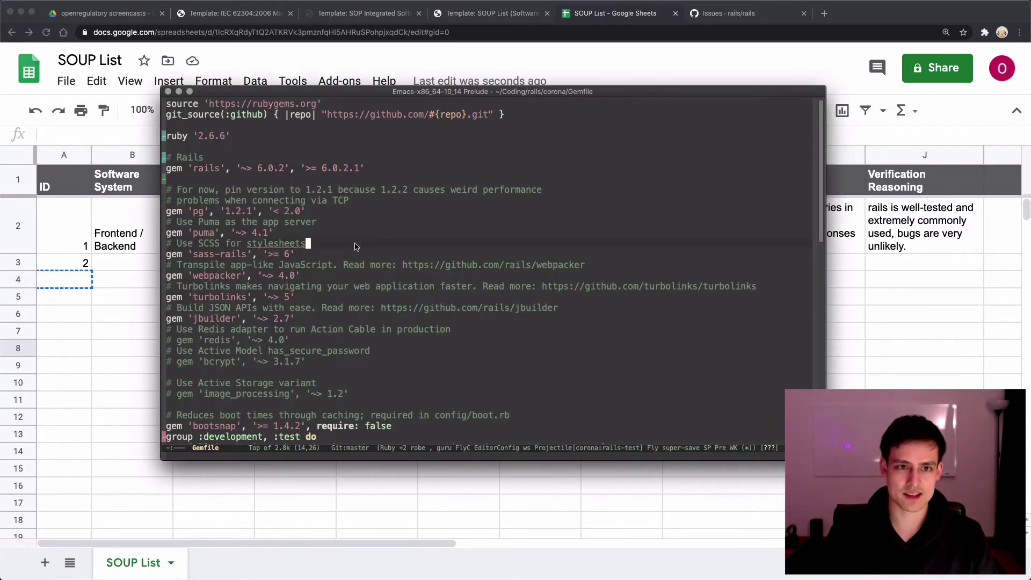
pyautogui.scroll(-5, 355, 246)
pyautogui.scroll(-5, 344, 246)
pyautogui.scroll(-5, 326, 247)
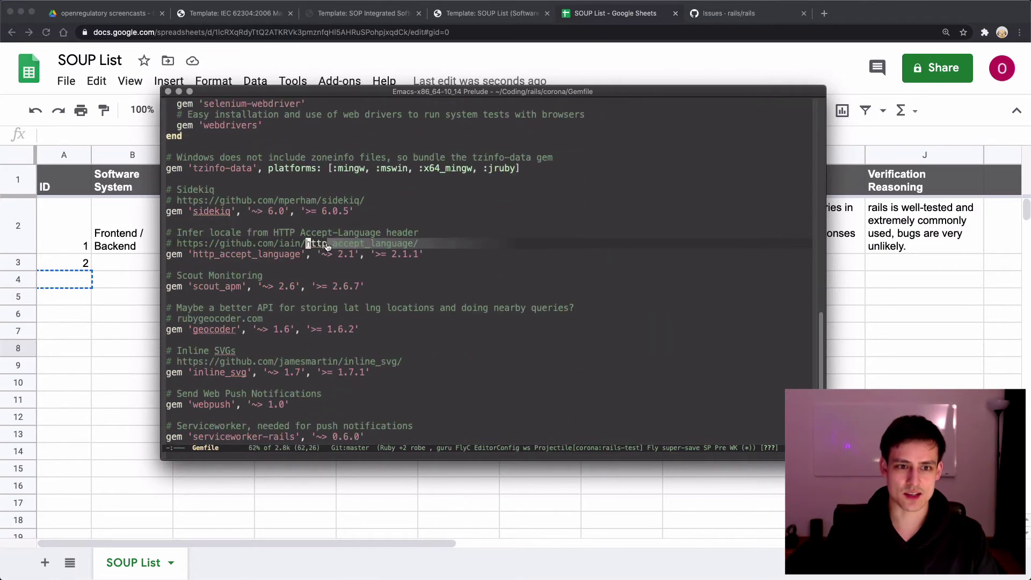
pyautogui.click(398, 215)
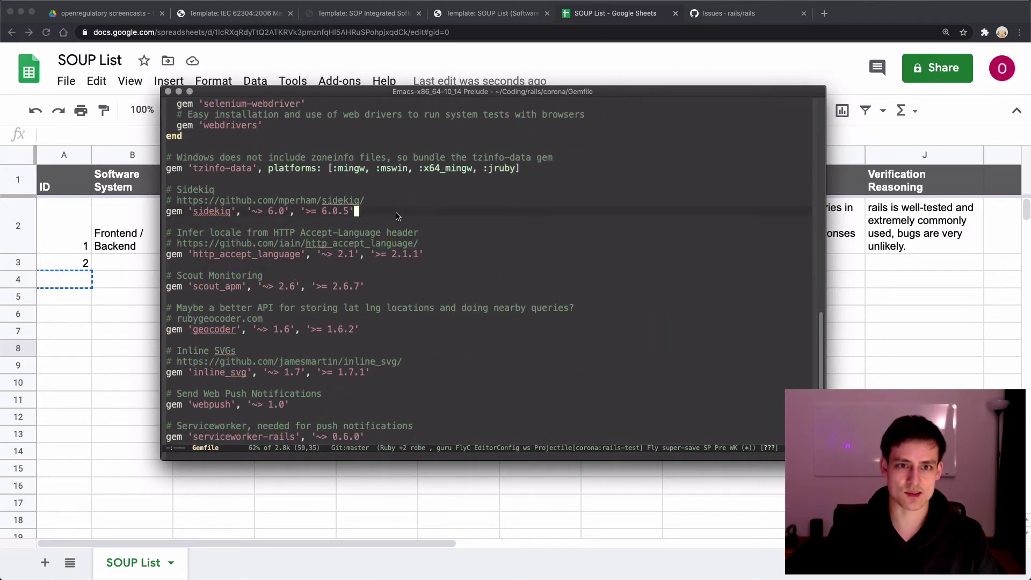
pyautogui.hotkey('ctrl', 'a')
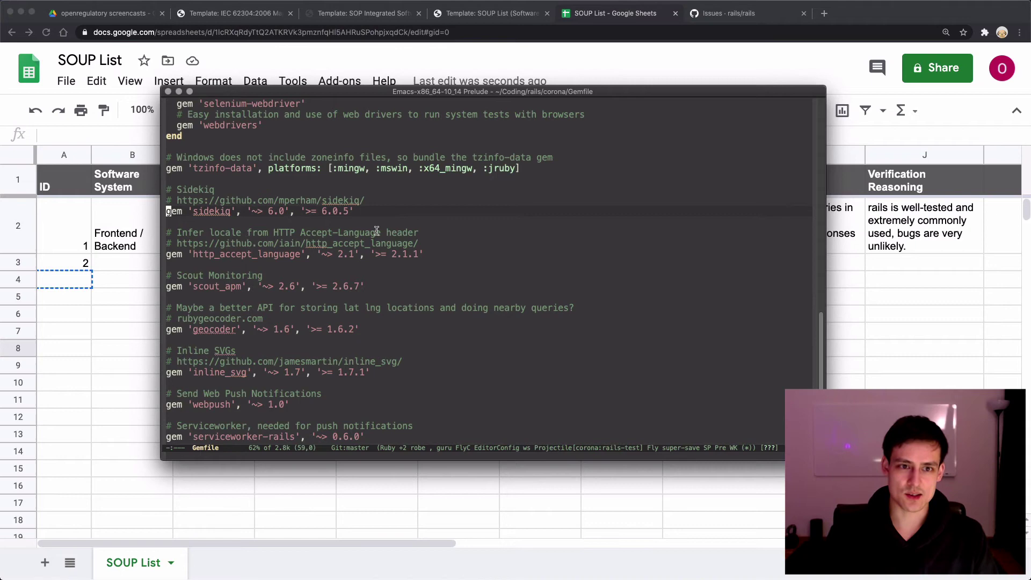
# Switch to the package.json buffer and locate the jquery ^3.4.1 entry
pyautogui.hotkey('ctrl', 'x')
pyautogui.write('b')
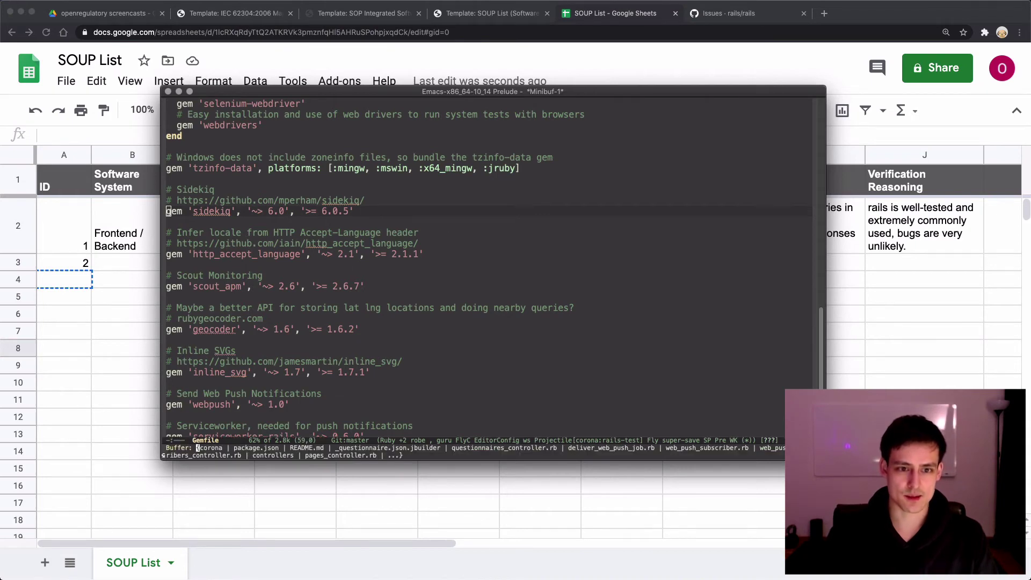
pyautogui.write('pa')
pyautogui.press('Return')
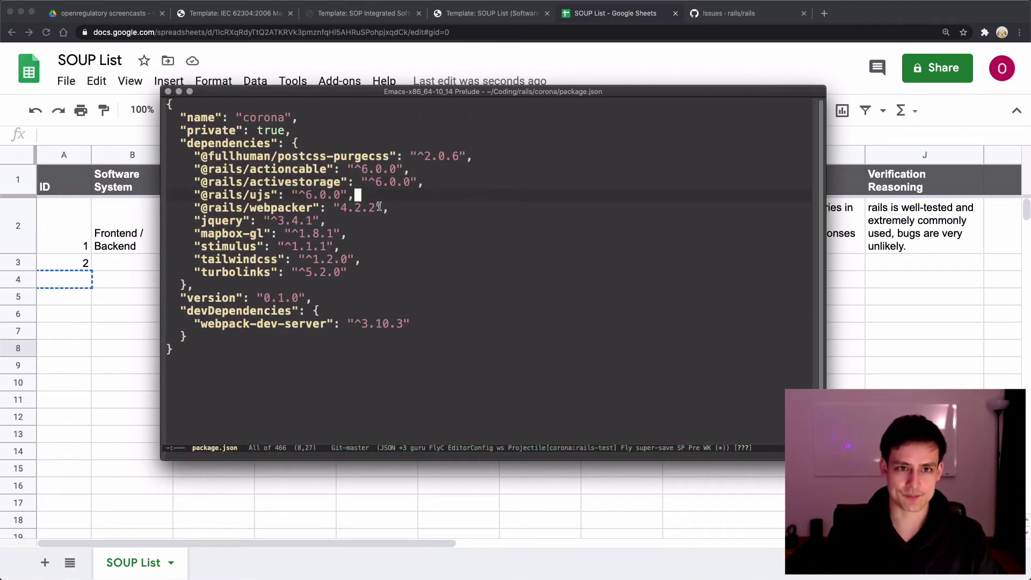
pyautogui.scroll(2, 315, 200)
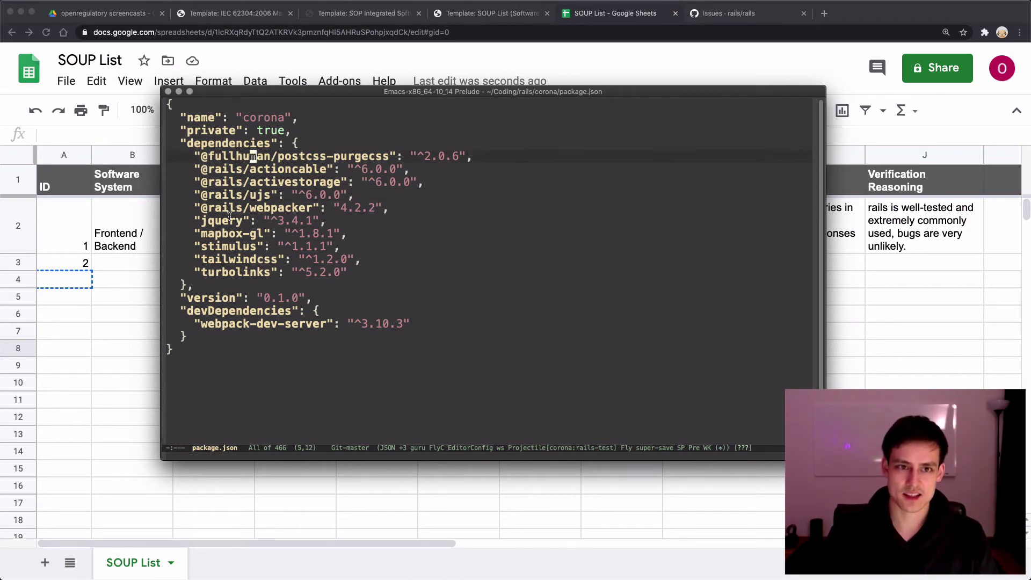
pyautogui.click(232, 272)
pyautogui.click(225, 233)
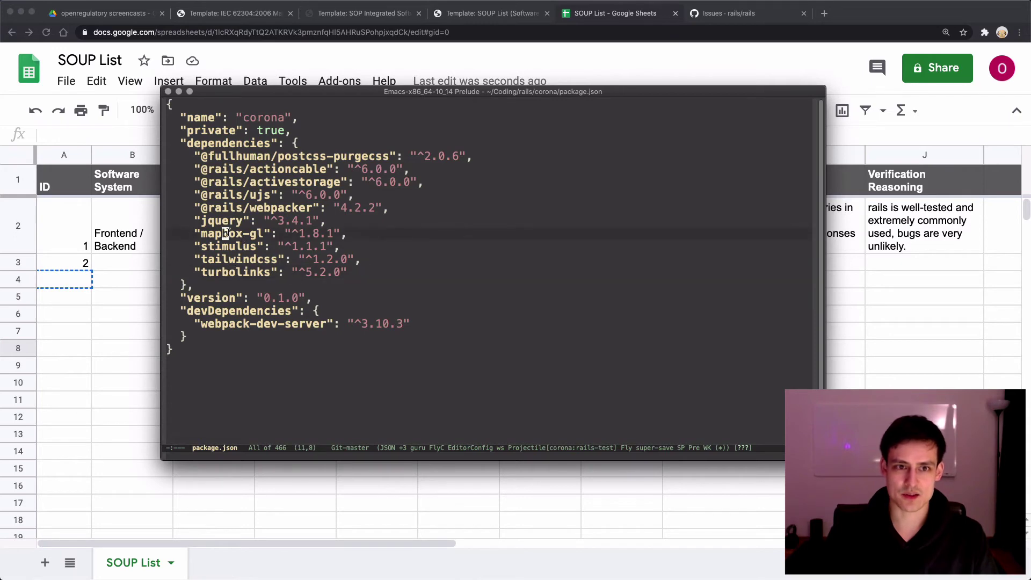
pyautogui.hotkey('ctrl', 'a')
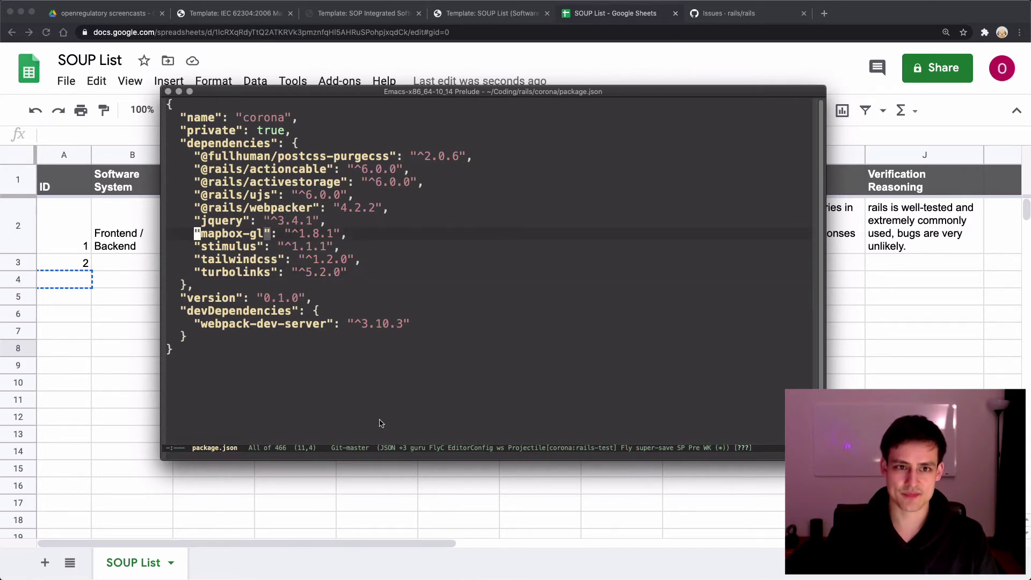
pyautogui.click(213, 227)
# Fill row 3 with system Frontend / Backend, package jquery and language JavaScript
pyautogui.press('super+Tab')
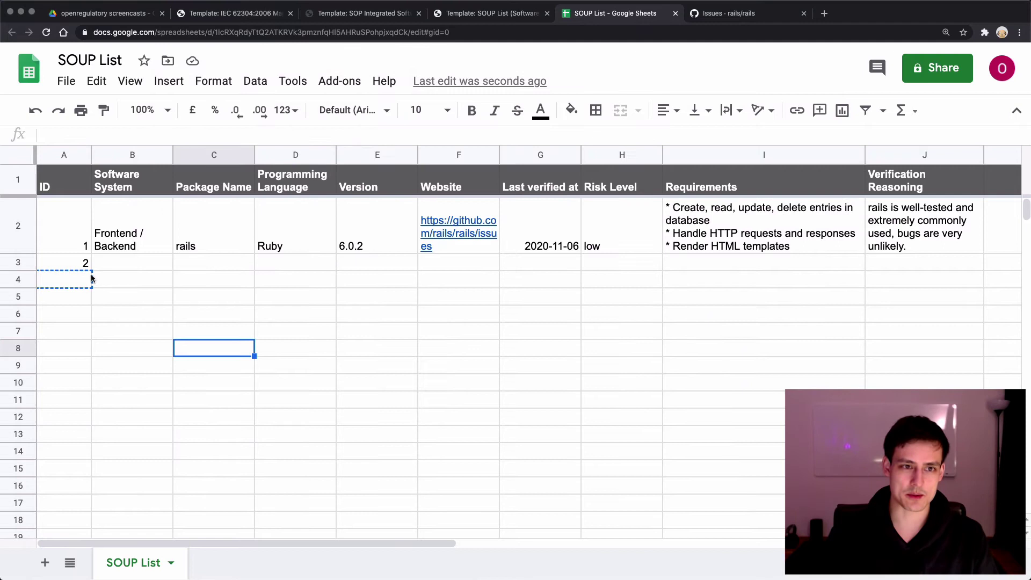
pyautogui.click(128, 265)
pyautogui.write('Frontend / Backend')
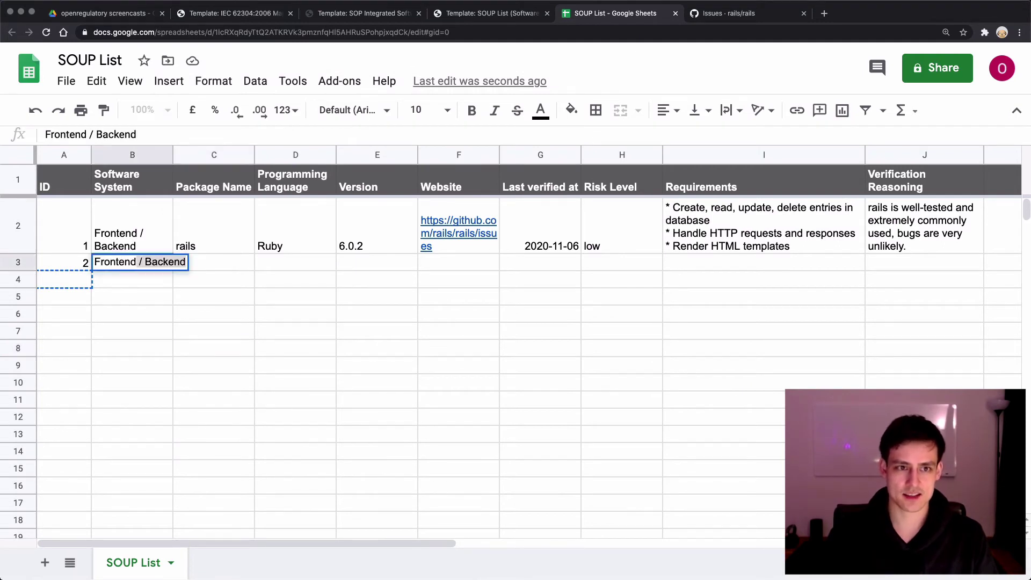
pyautogui.press('Delete')
pyautogui.press('Tab')
pyautogui.write('jq')
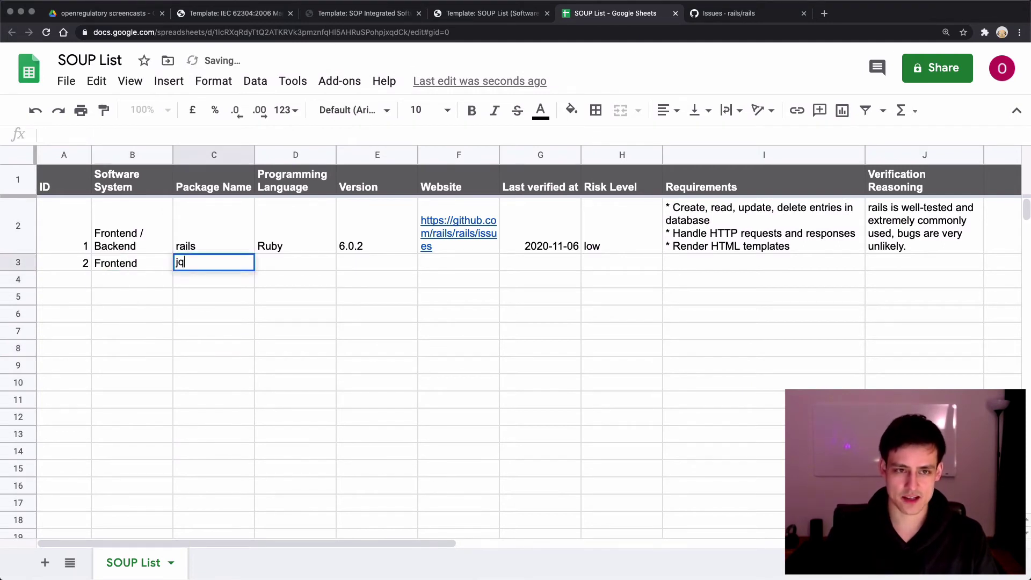
pyautogui.write('uery')
pyautogui.press('Tab')
pyautogui.write('Ja')
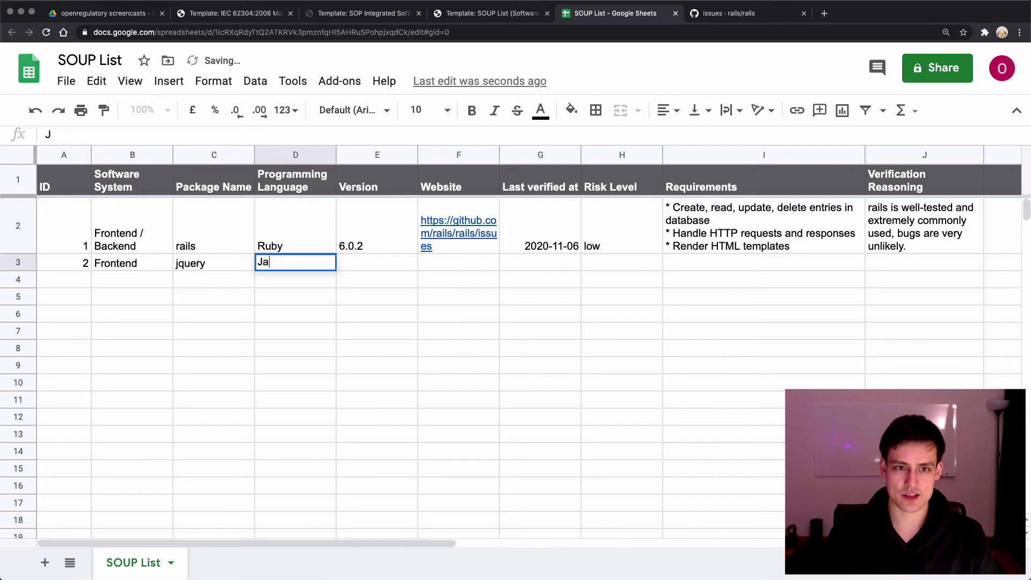
pyautogui.write('vaScript')
pyautogui.press('Return')
# Recheck package.json and enter version 3.4.1 for jquery in E3
pyautogui.press('super+Tab')
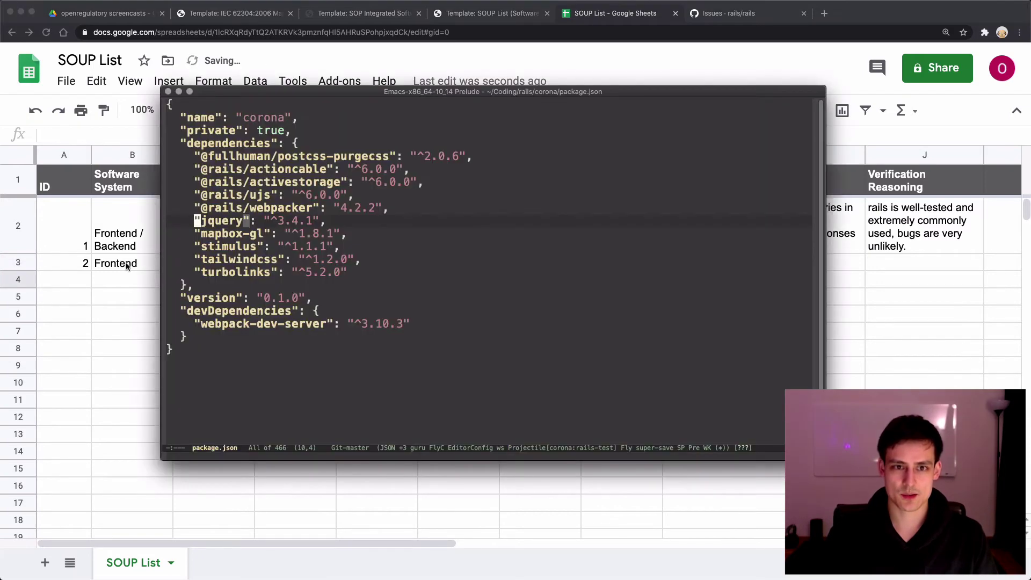
pyautogui.press('super+Tab')
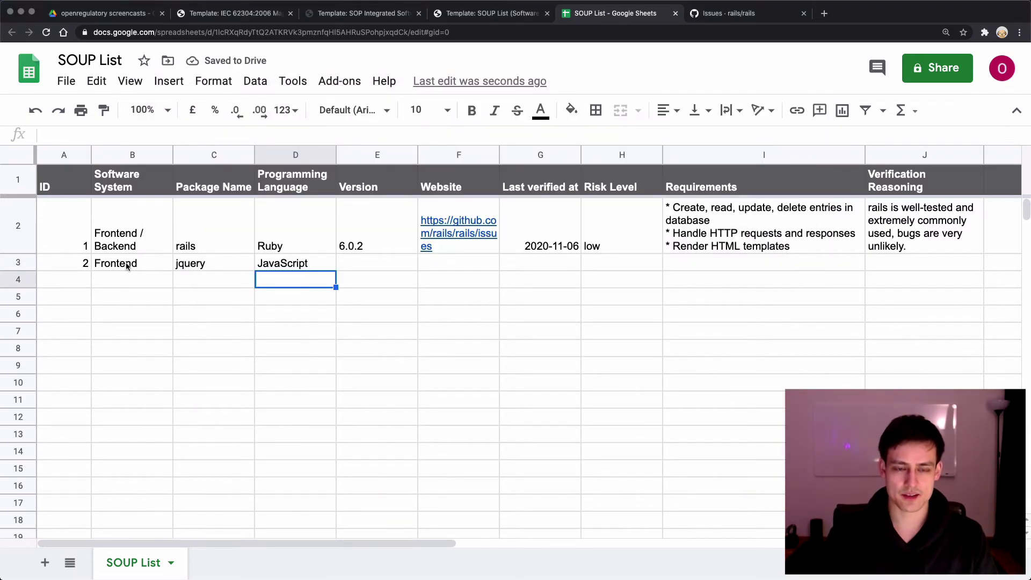
pyautogui.press('Up')
pyautogui.press('Right')
pyautogui.write('3')
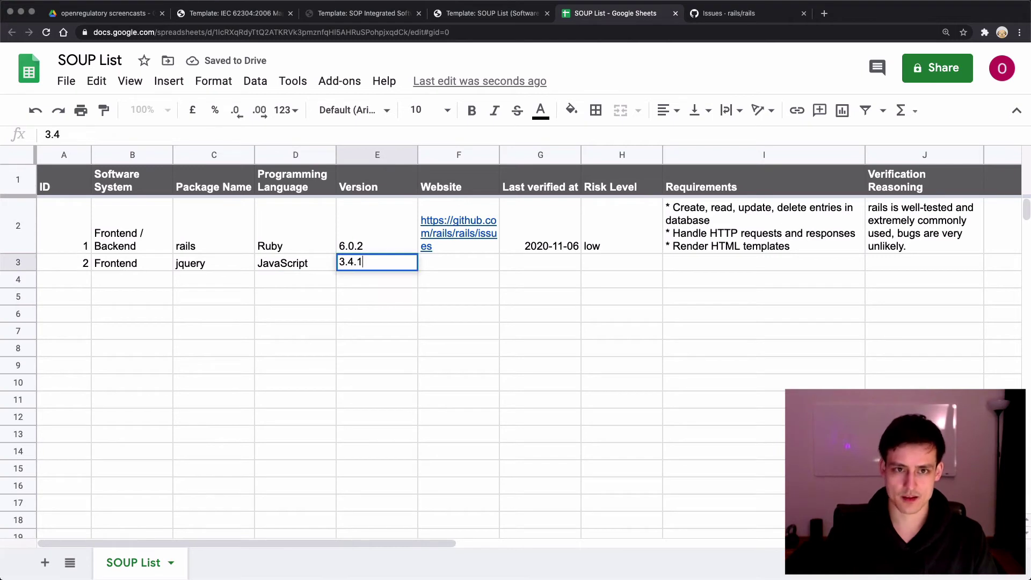
pyautogui.press('Return')
pyautogui.press('Up')
pyautogui.press('Right')
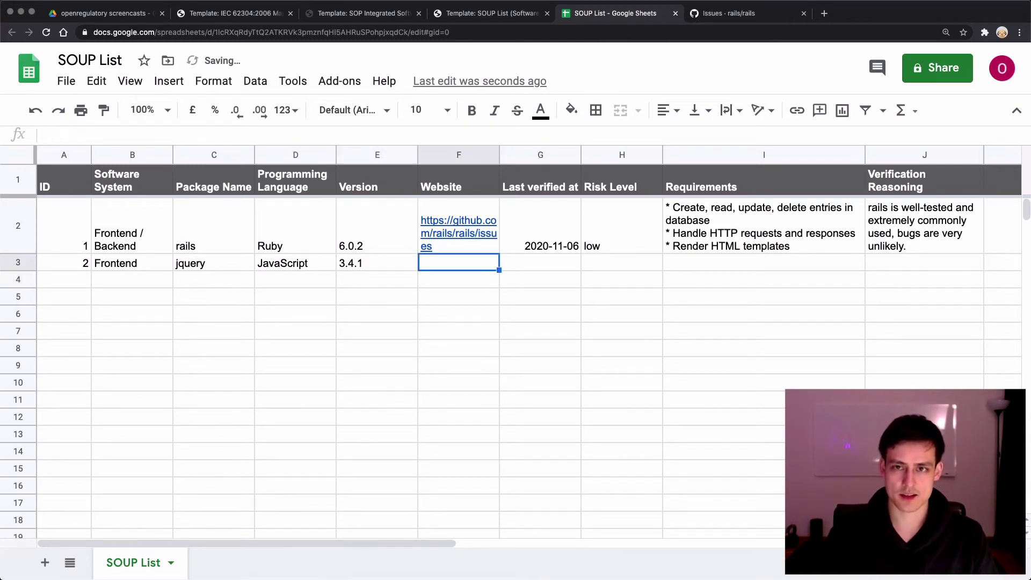
pyautogui.press('super+t')
# Search 'jquery known issues' and browse the jQuery Bug Tracker's ticket reports
pyautogui.write('jquery known issues')
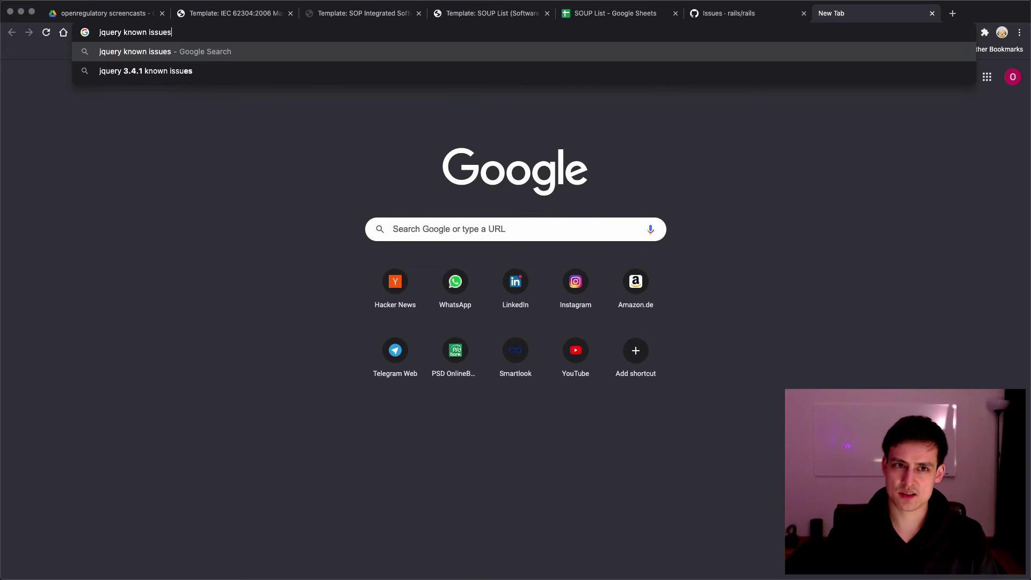
pyautogui.press('Return')
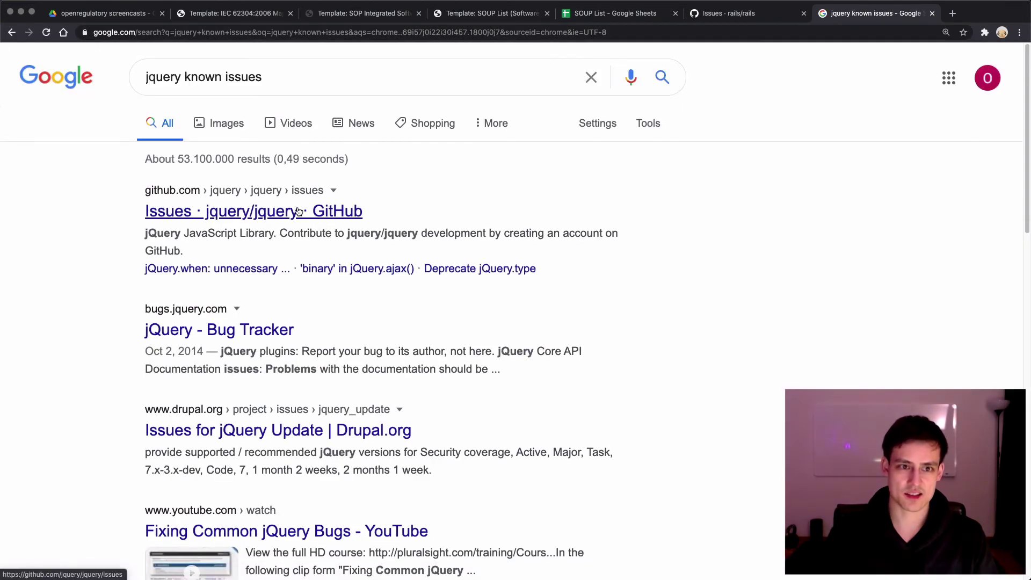
pyautogui.click(279, 330)
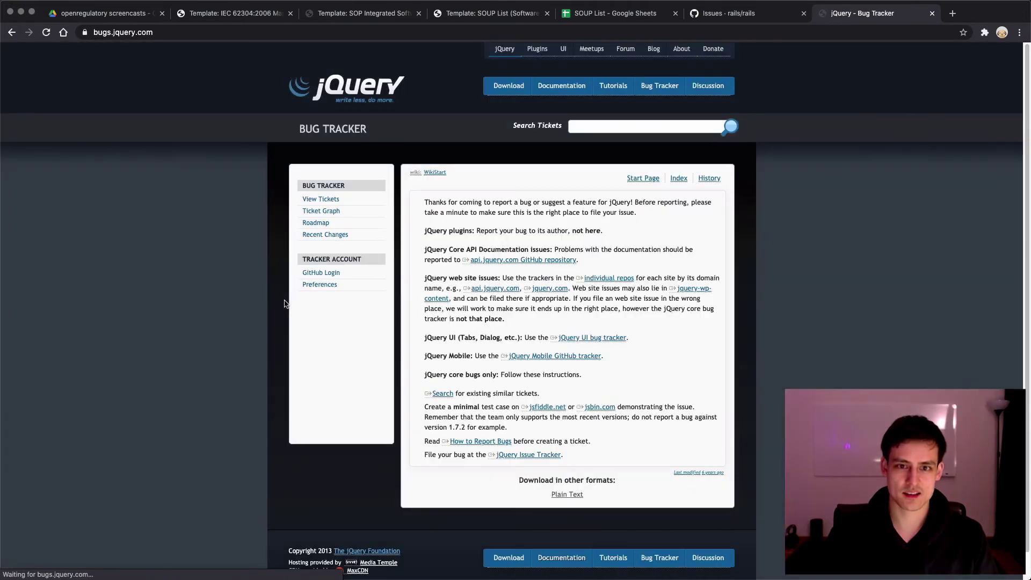
pyautogui.click(325, 202)
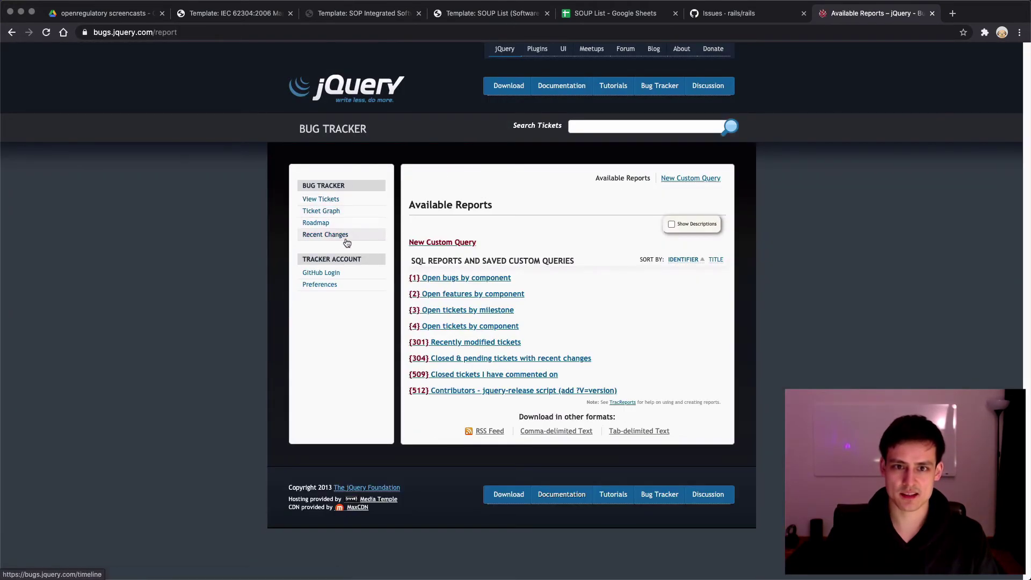
pyautogui.click(466, 278)
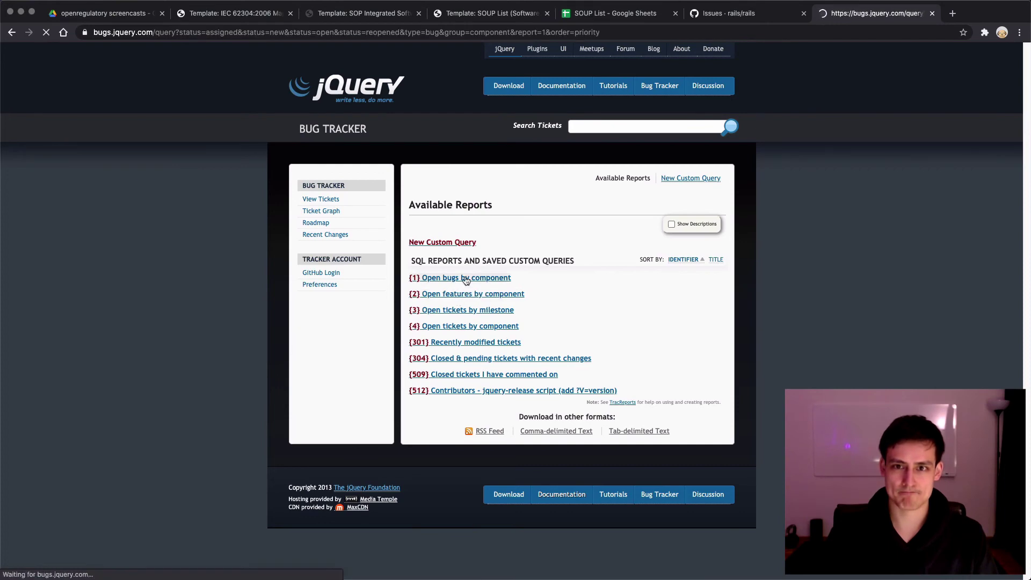
pyautogui.press('super+bracketleft')
pyautogui.press('super+bracketleft')
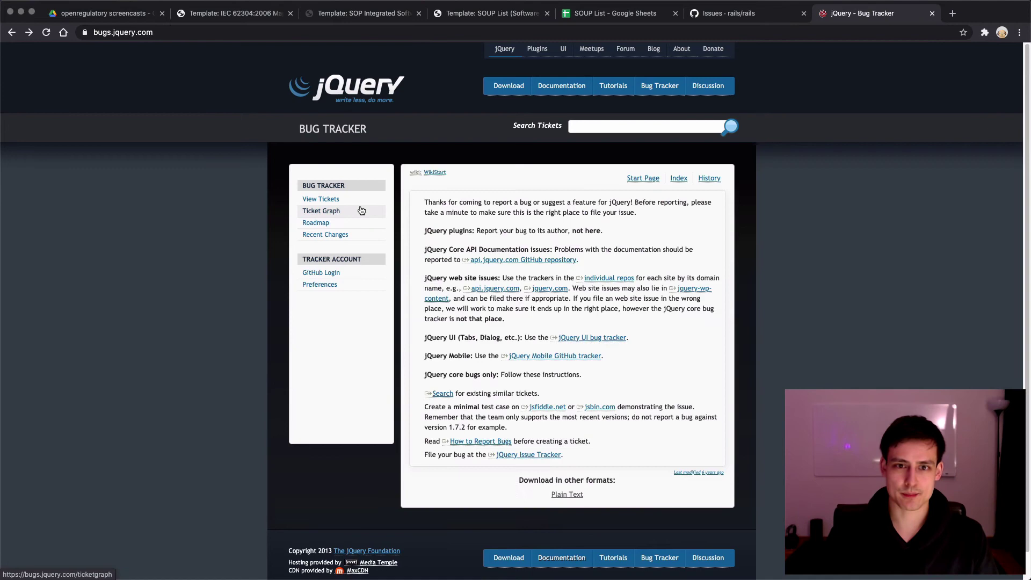
# Copy the jquery/jquery GitHub issues page URL and return to the sheet
pyautogui.press('super+bracketleft')
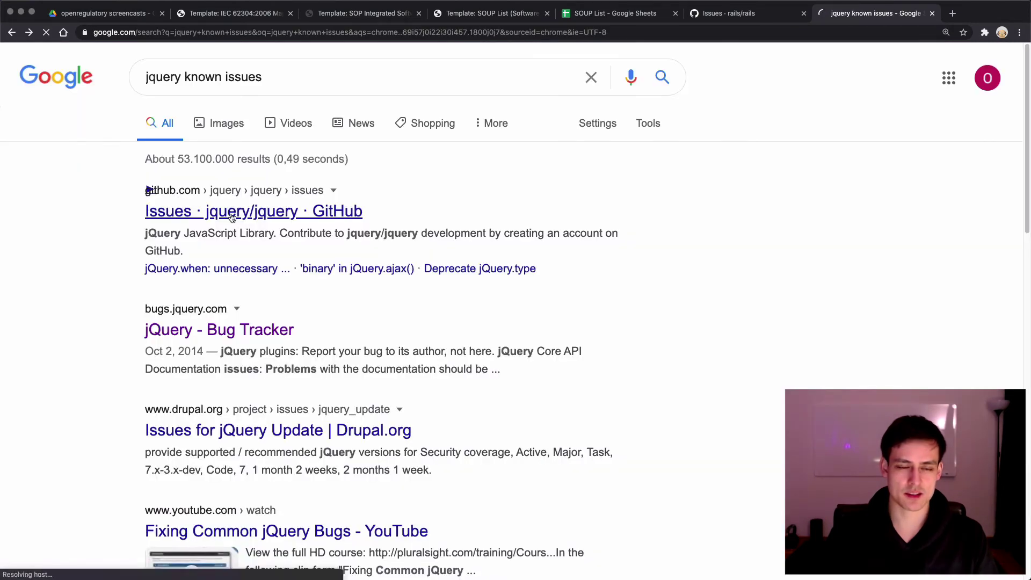
pyautogui.press('super+bracketleft')
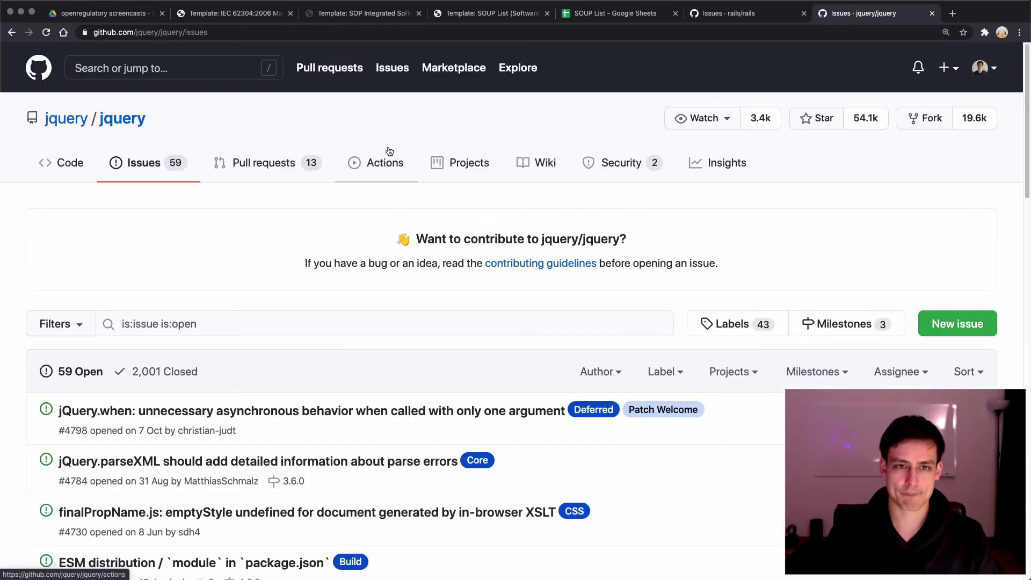
pyautogui.scroll(-3, 316, 259)
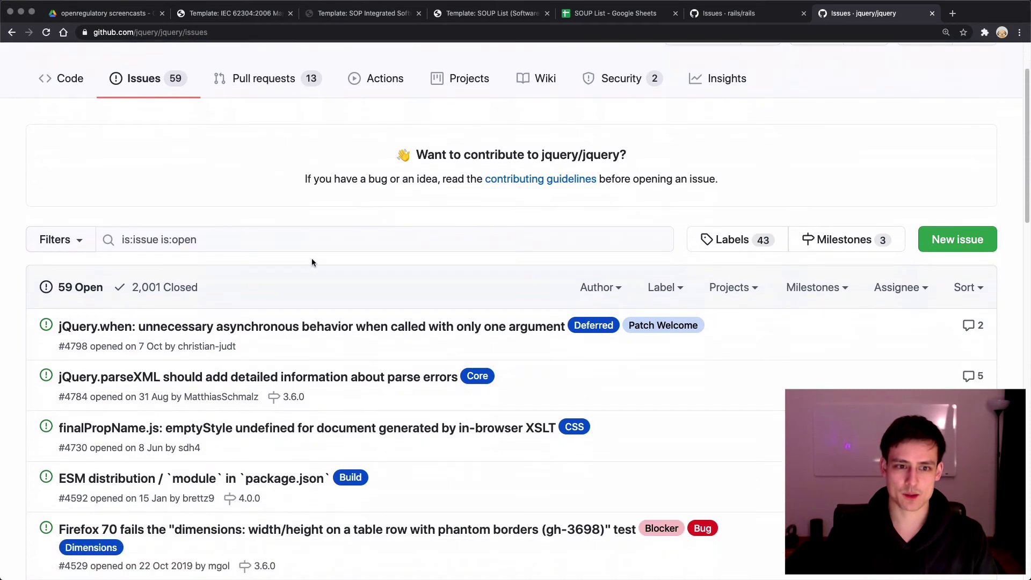
pyautogui.click(306, 33)
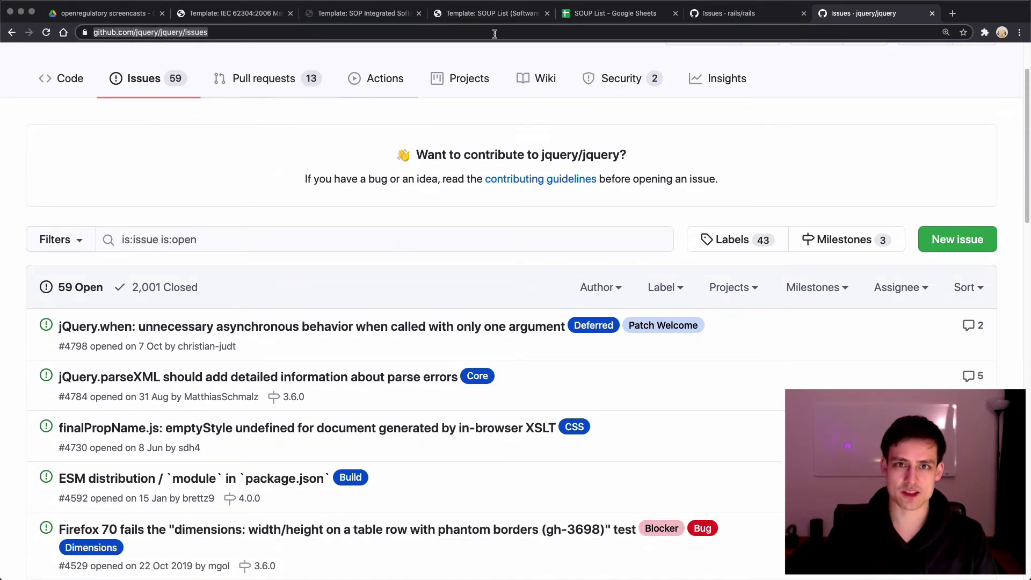
pyautogui.click(610, 13)
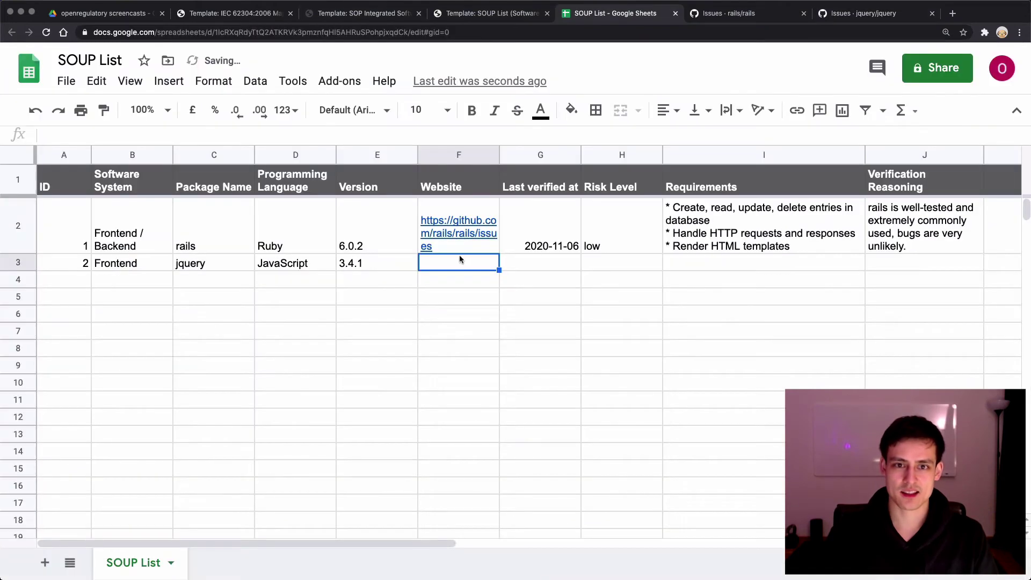
# Paste the GitHub issues link into F3 and set jquery's risk level to low
pyautogui.press('Return')
pyautogui.click(473, 271)
pyautogui.write('https://github.com/jquery/jquery/issues')
pyautogui.click(509, 355)
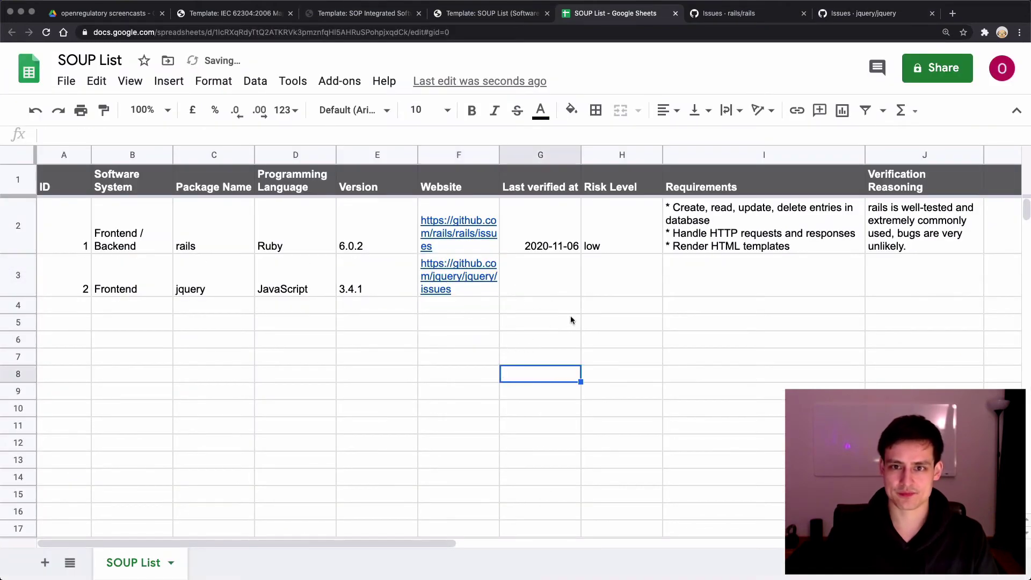
pyautogui.click(617, 284)
pyautogui.write('low')
pyautogui.press('Return')
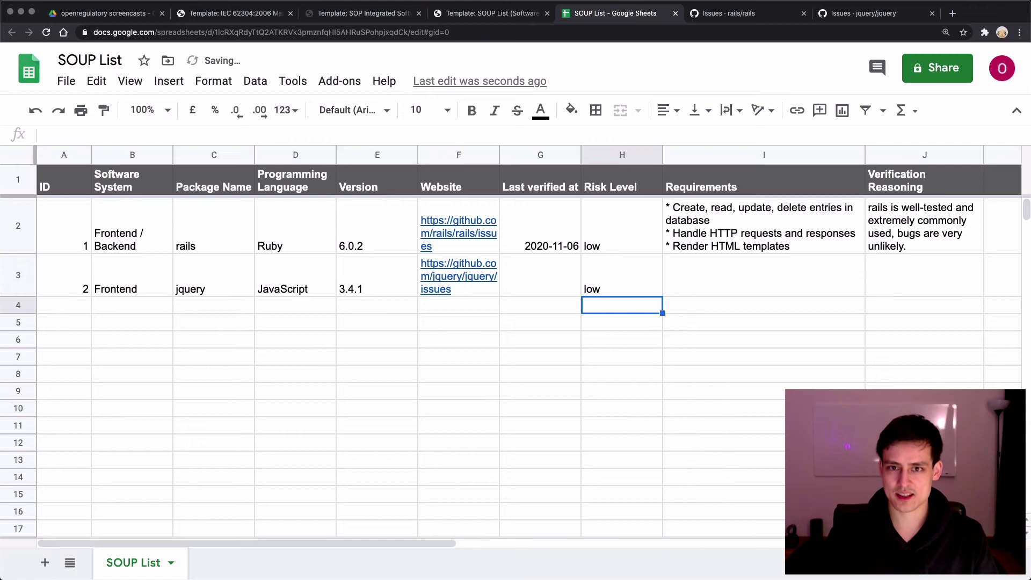
# Set jquery's requirement to '* Dynamically update HTML elements'
pyautogui.press('Up')
pyautogui.press('Right')
pyautogui.write('* Create, read, update, delete entries in database * Handle HTTP requests and responses * Render HTML templates')
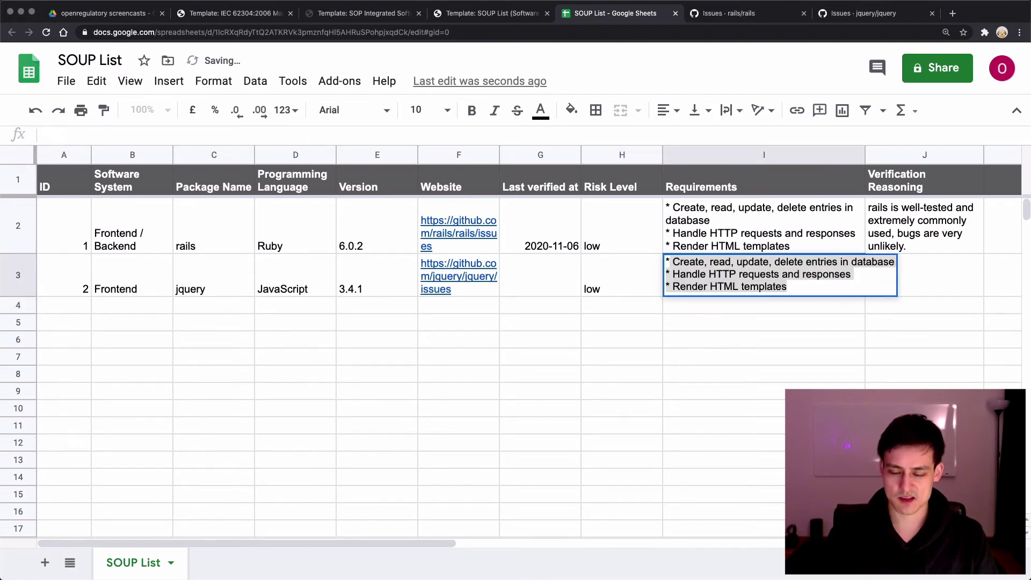
pyautogui.write('* Dynmically ')
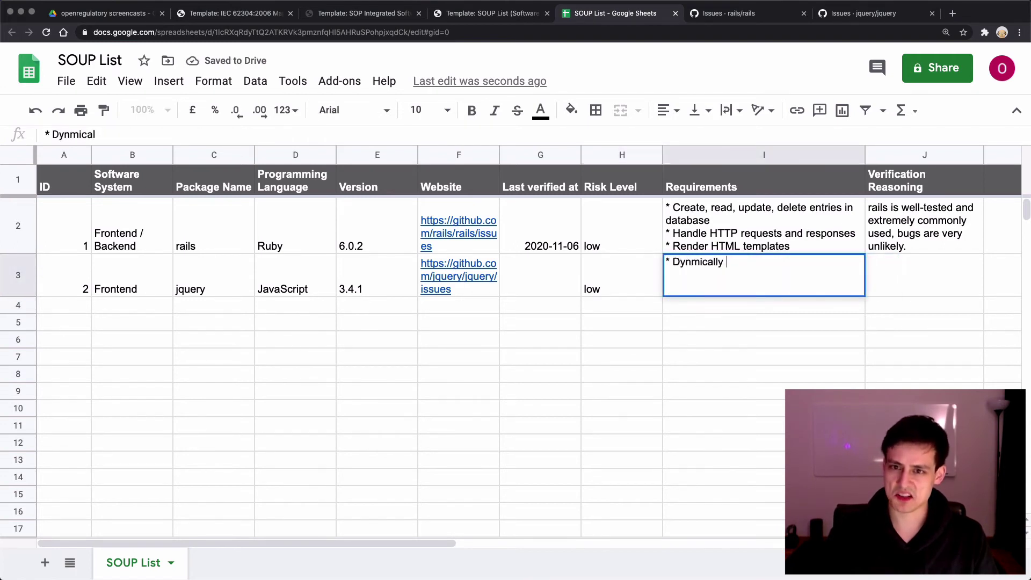
pyautogui.write('update HT')
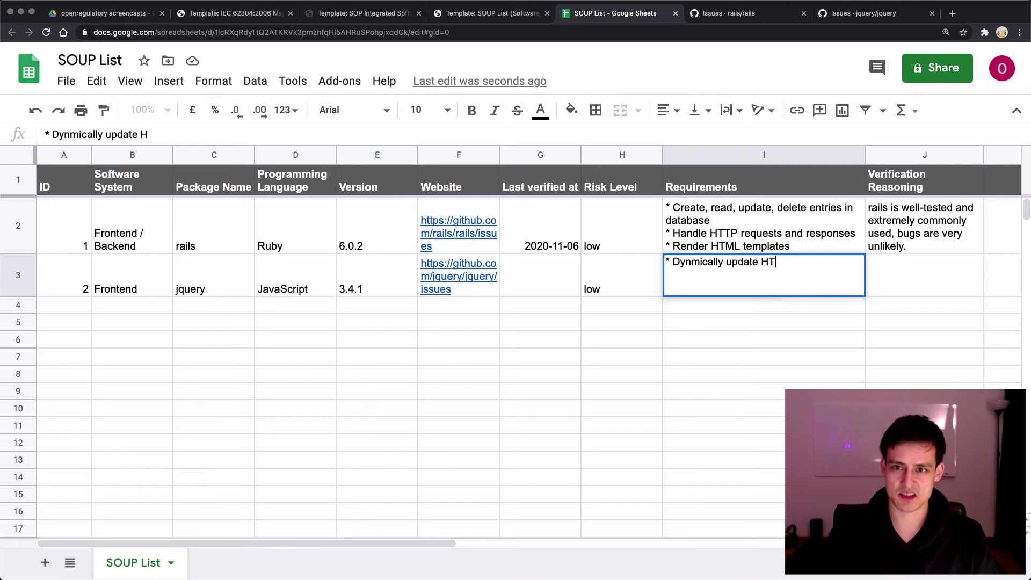
pyautogui.write('ML elements?')
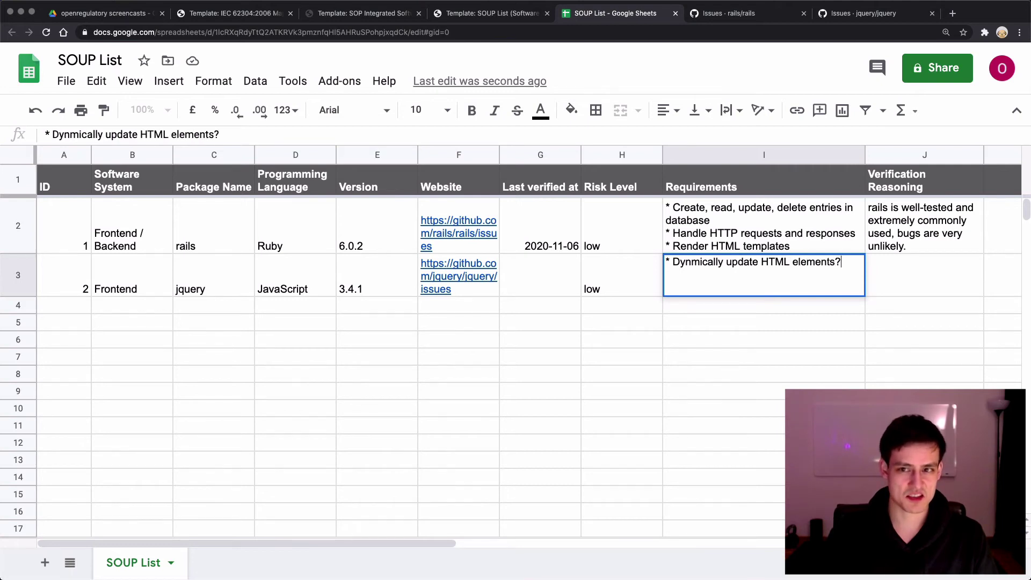
pyautogui.press('BackSpace')
pyautogui.press('Return')
pyautogui.press('Up')
pyautogui.press('Return')
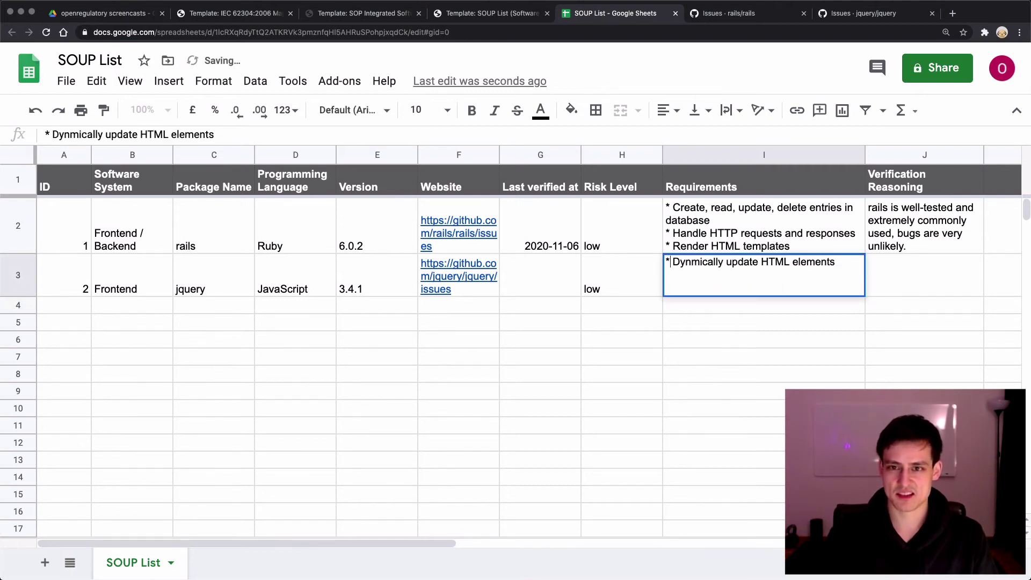
pyautogui.write('a')
pyautogui.press('Return')
# Copy the rails verification reasoning into J3, replacing rails with jquery
pyautogui.press('Up')
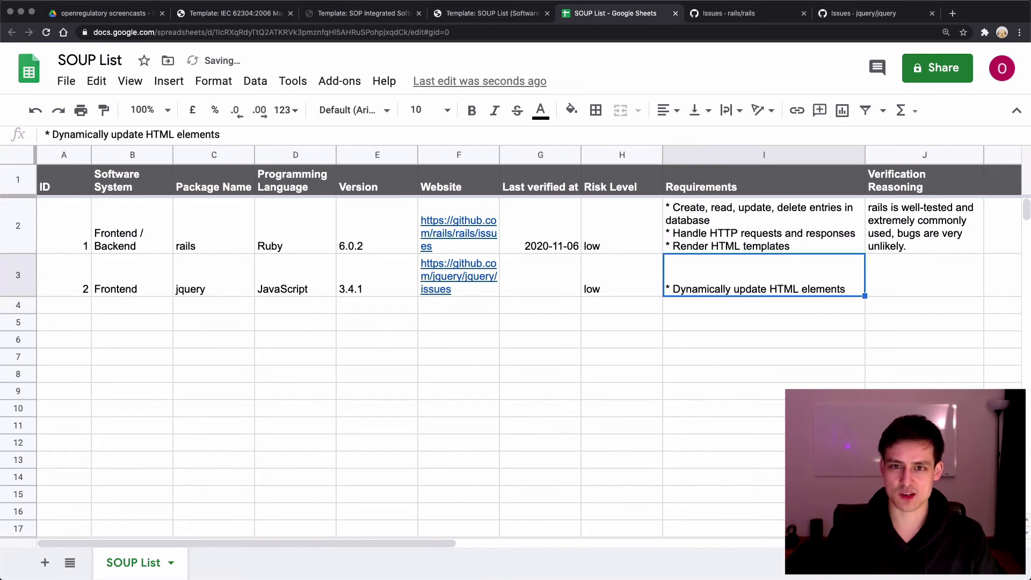
pyautogui.press('Left')
pyautogui.press('Right')
pyautogui.press('Right')
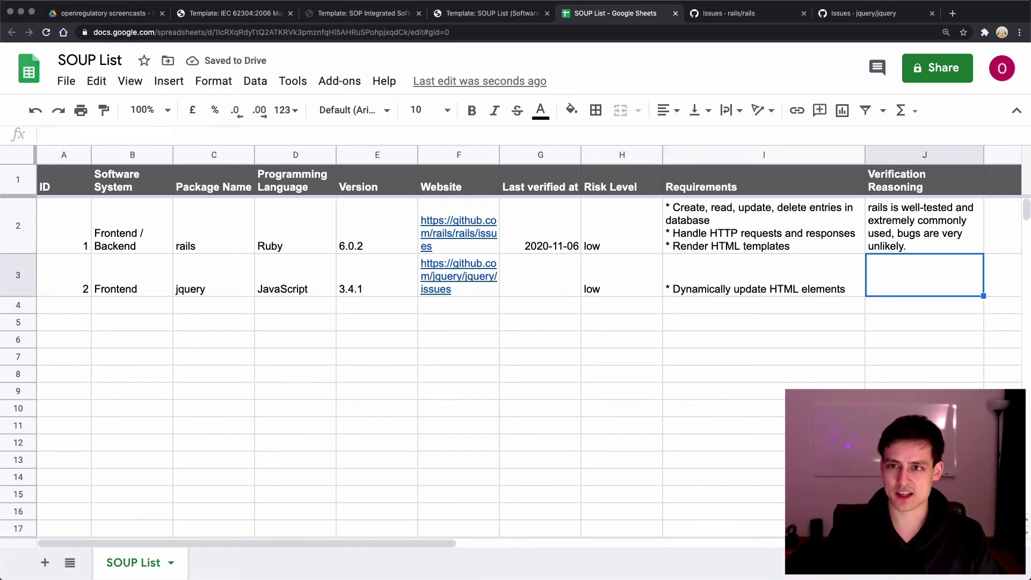
pyautogui.press('Up')
pyautogui.hotkey('ctrl', 'c')
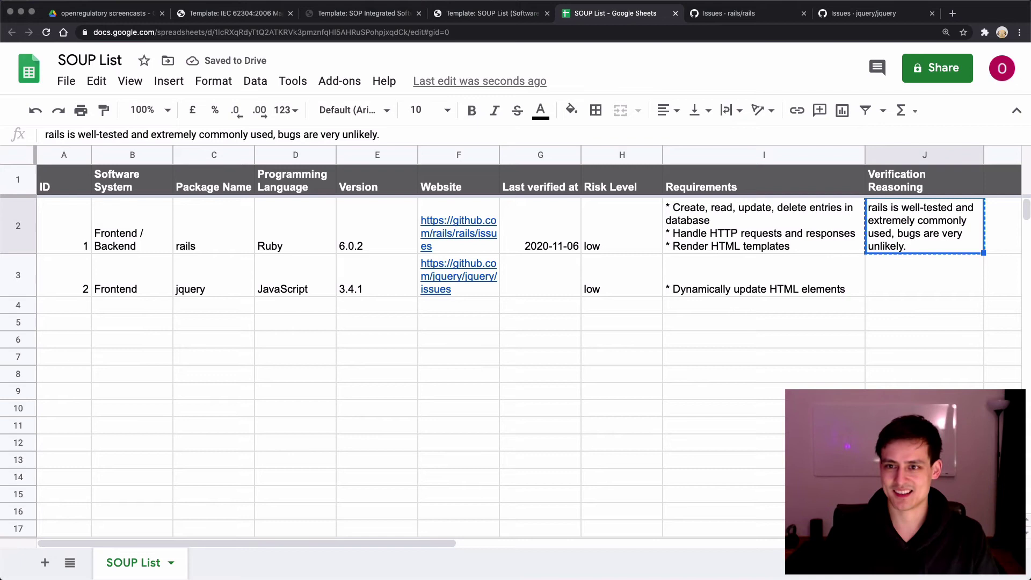
pyautogui.press('Down')
pyautogui.hotkey('ctrl', 'v')
pyautogui.press('Return')
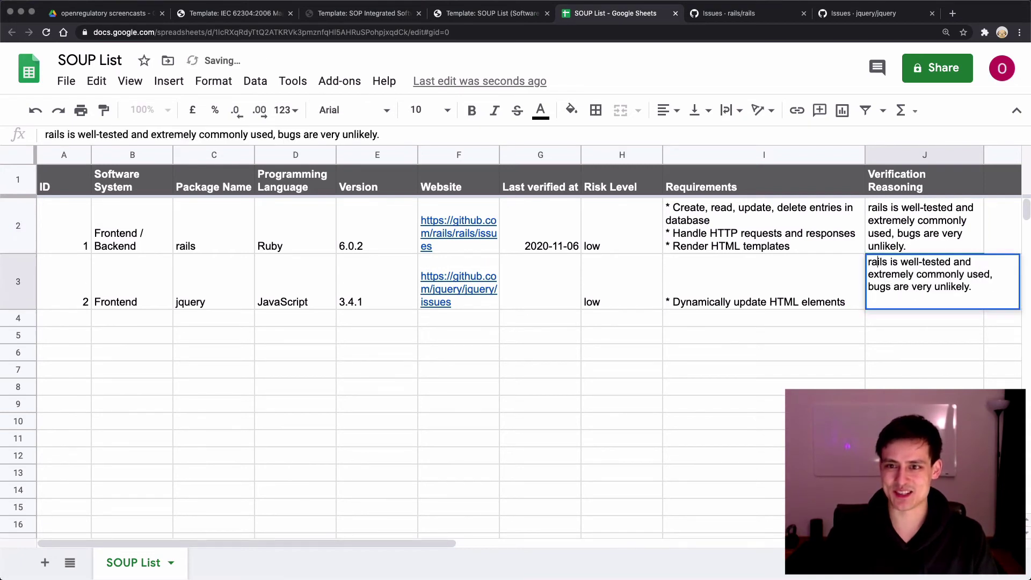
pyautogui.press('BackSpace')
pyautogui.press('BackSpace')
pyautogui.press('BackSpace')
pyautogui.write('jquery')
pyautogui.press('Return')
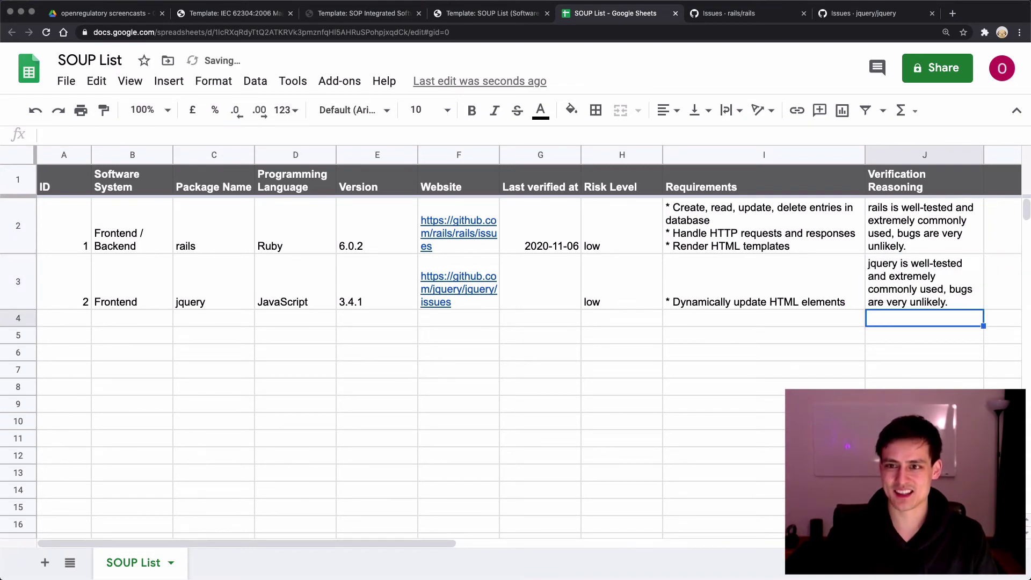
# Copy the rails verification date from G2
pyautogui.press('Up')
pyautogui.press('Left')
pyautogui.press('Left')
pyautogui.press('Left')
pyautogui.press('Up')
pyautogui.hotkey('ctrl', 'c')
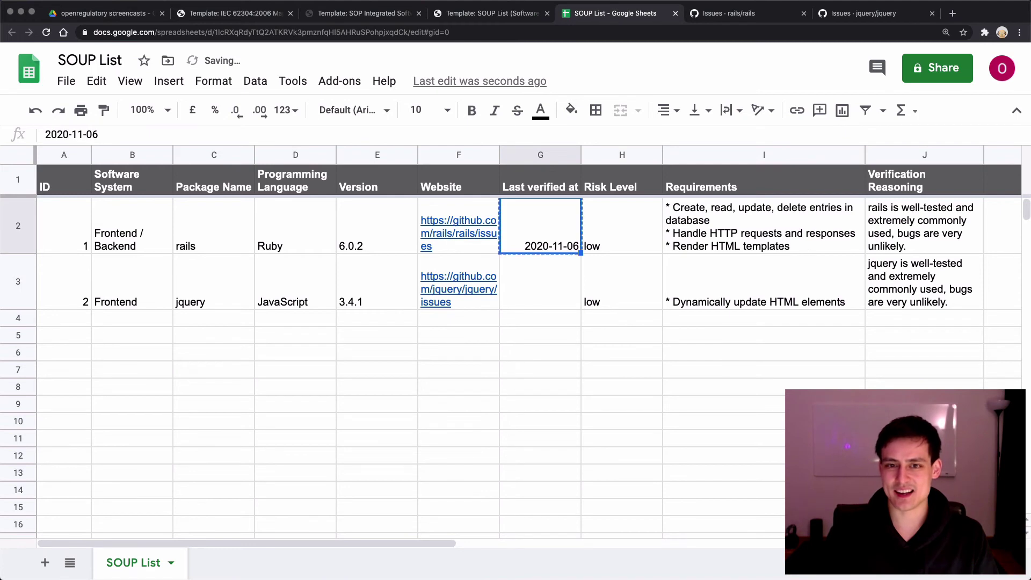
# Paste 2020-11-06 as jquery's last-verified date in G3
pyautogui.press('Down')
pyautogui.hotkey('ctrl', 'v')
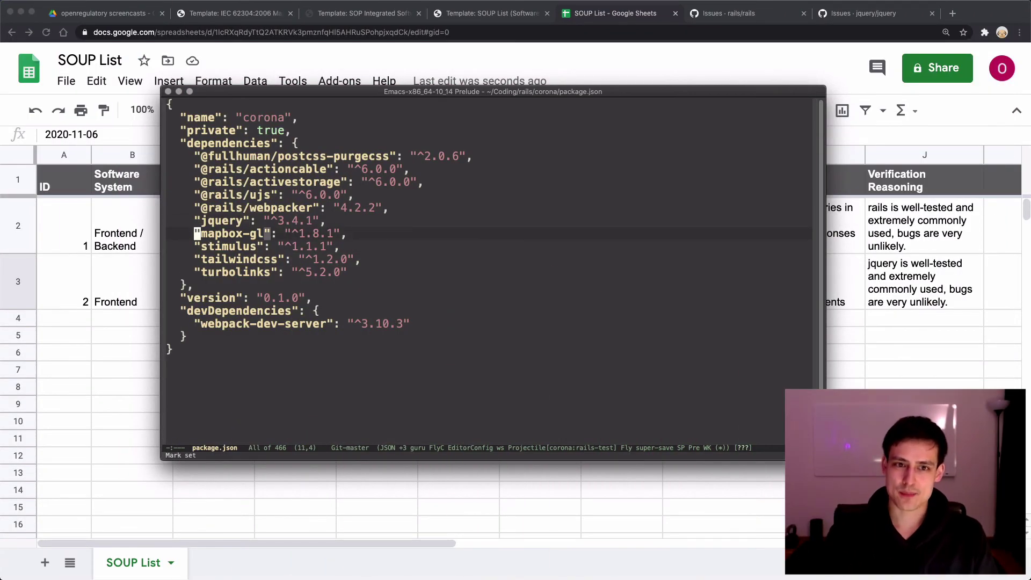
# Review the mapbox-gl, stimulus and turbolinks dependency lines, then return to the sheet
pyautogui.hotkey('ctrl', 'e')
pyautogui.press('Down')
pyautogui.hotkey('ctrl', 'a')
pyautogui.hotkey('ctrl', 'space')
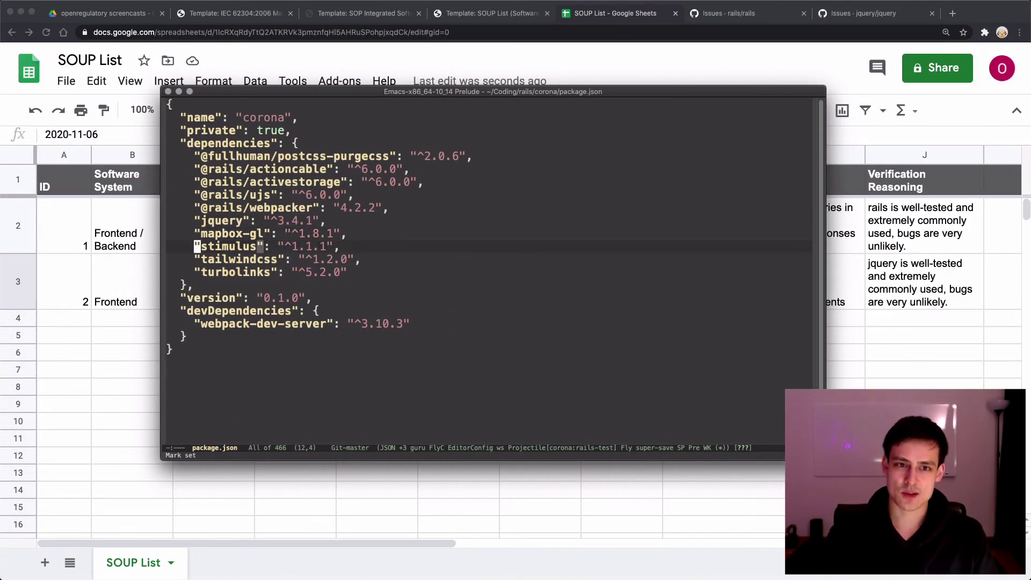
pyautogui.hotkey('ctrl', 'e')
pyautogui.press('Down')
pyautogui.hotkey('ctrl', 'a')
pyautogui.press('Down')
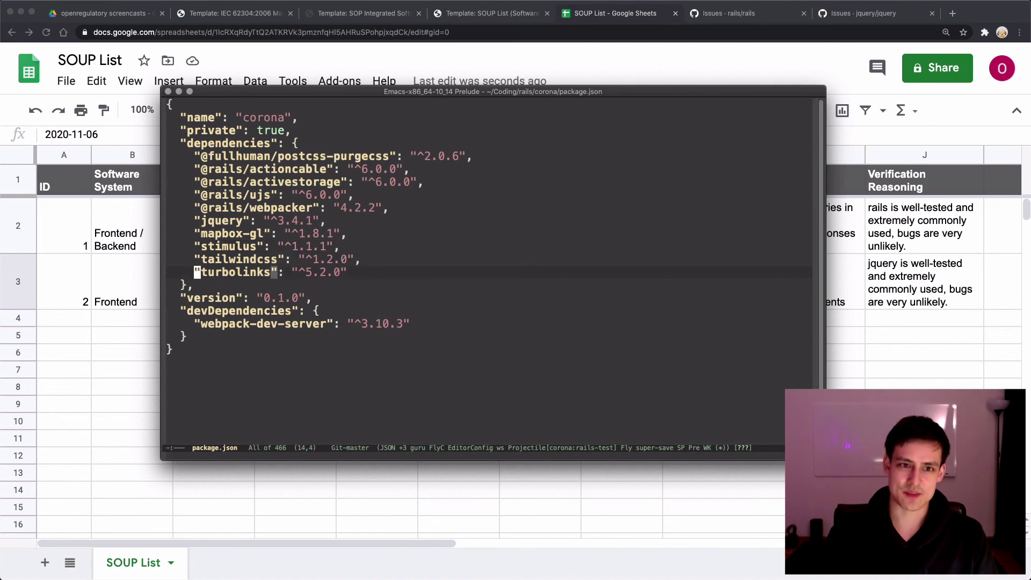
pyautogui.hotkey('ctrl', 'e')
pyautogui.press('Up')
pyautogui.press('Up')
pyautogui.press('Up')
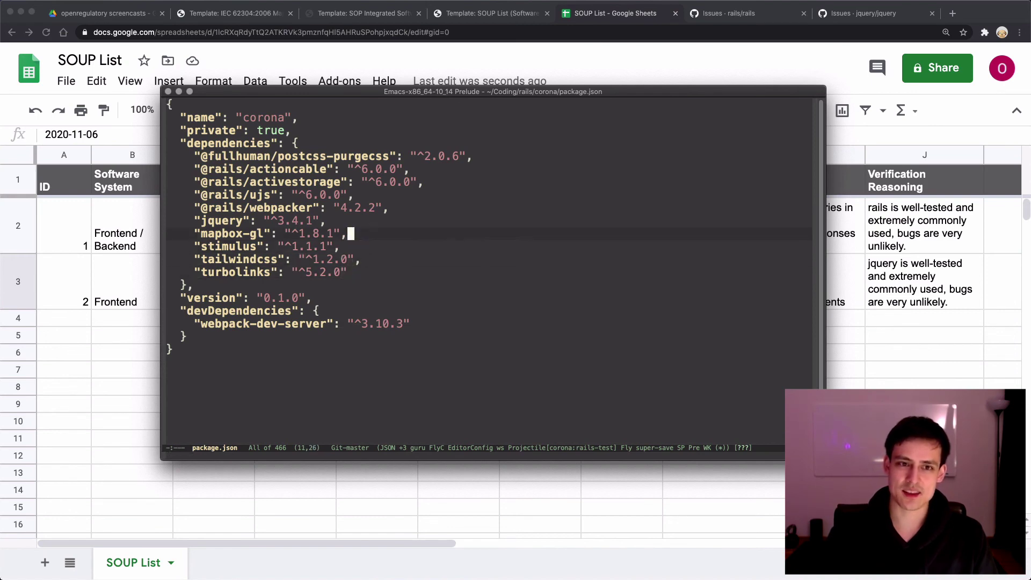
pyautogui.press('super+Tab')
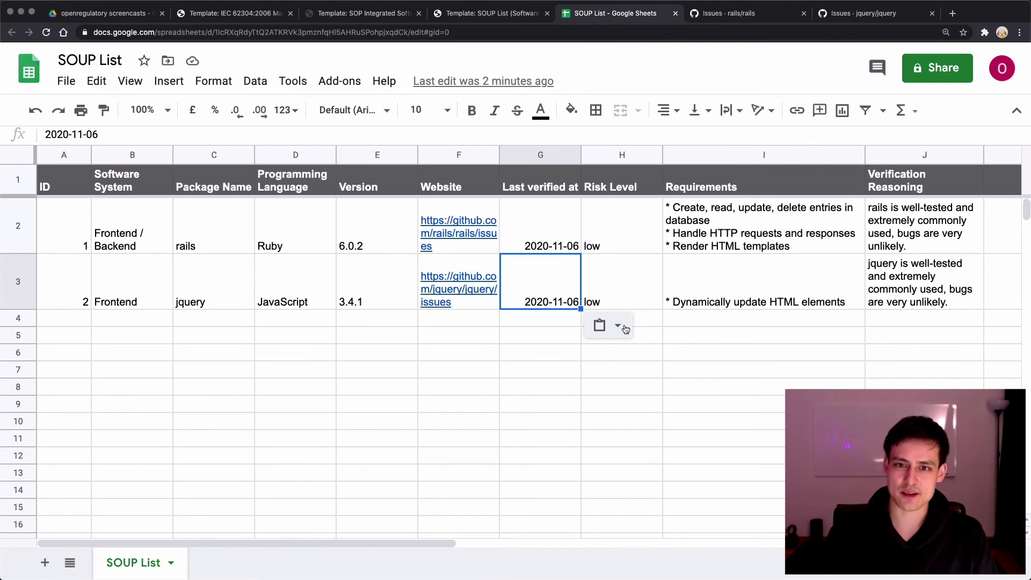
pyautogui.press('Right')
pyautogui.press('Right')
pyautogui.press('Right')
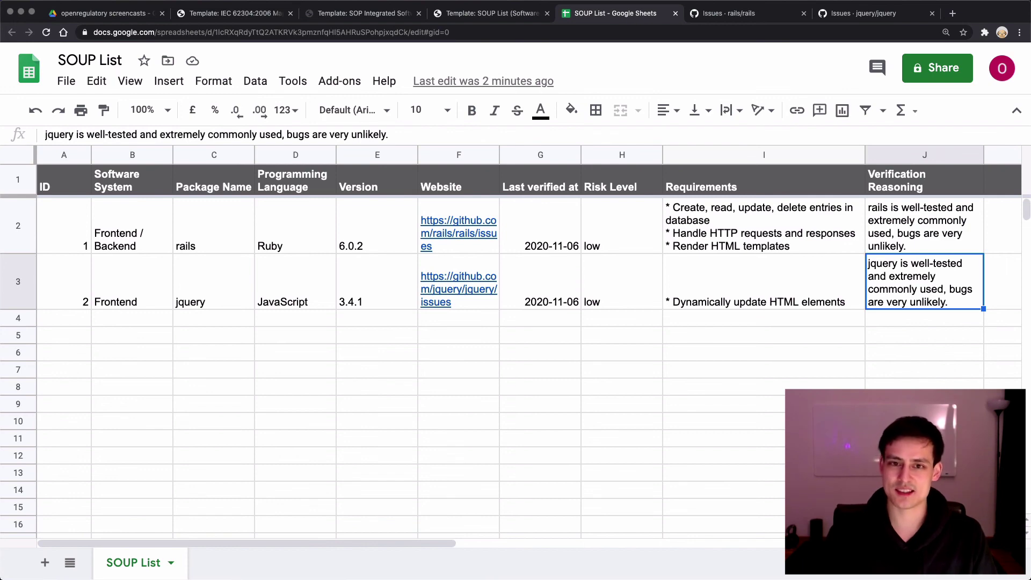
# Flip through the open tabs to the SOP Integrated Software Development page
pyautogui.hotkey('ctrl', 'shift', 'Tab')
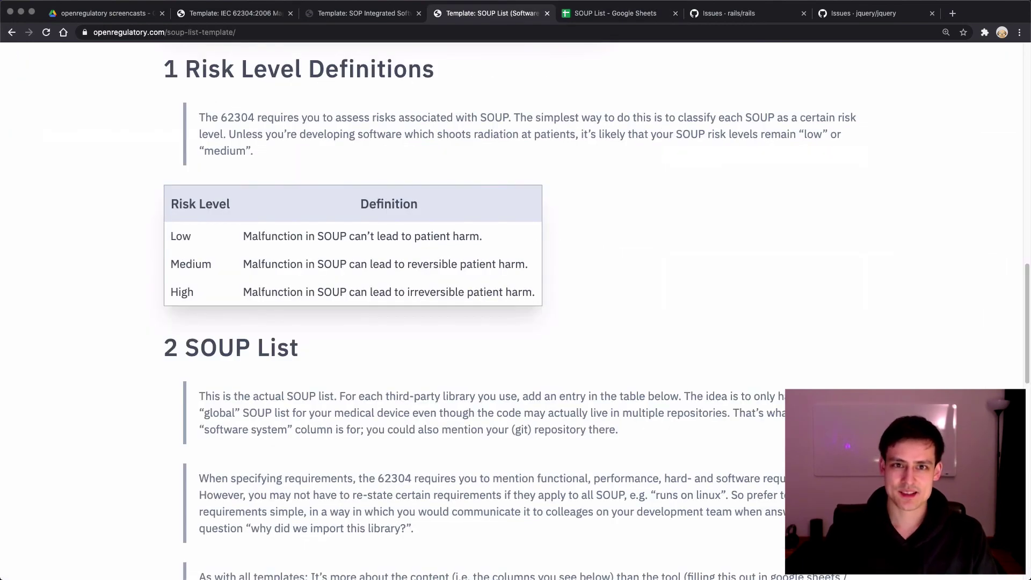
pyautogui.hotkey('ctrl', 'shift', 'Tab')
pyautogui.hotkey('ctrl', 'Tab')
pyautogui.hotkey('ctrl', 'Tab')
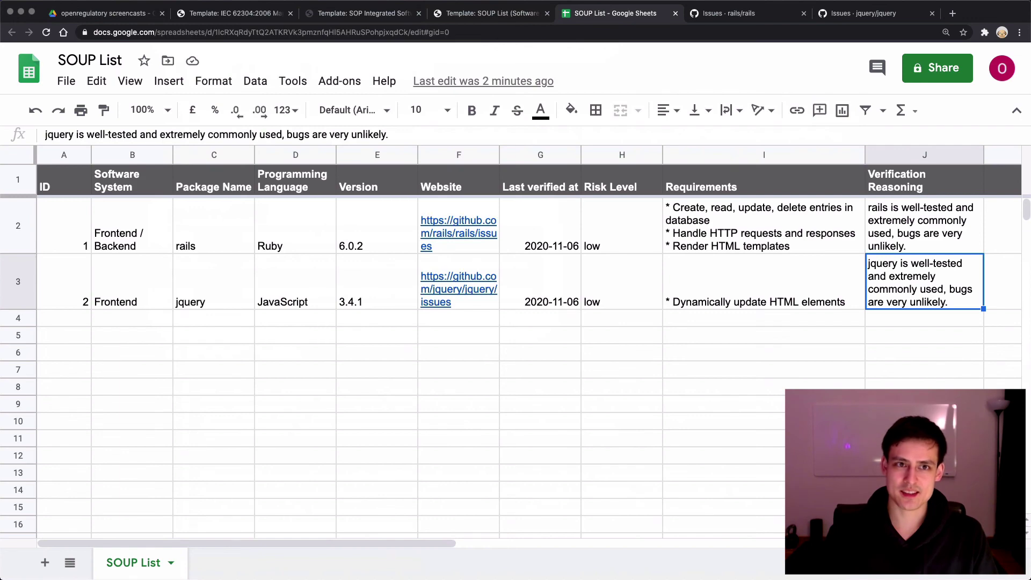
pyautogui.hotkey('ctrl', 'shift', 'Tab')
pyautogui.hotkey('ctrl', 'shift', 'Tab')
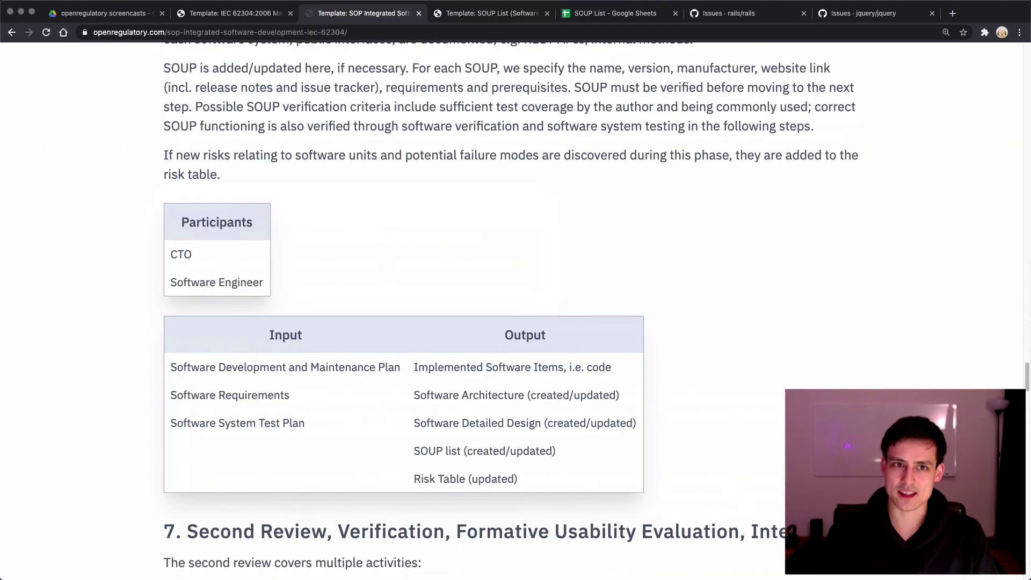
pyautogui.hotkey('ctrl', 'shift', 'Tab')
pyautogui.hotkey('ctrl', 'Tab')
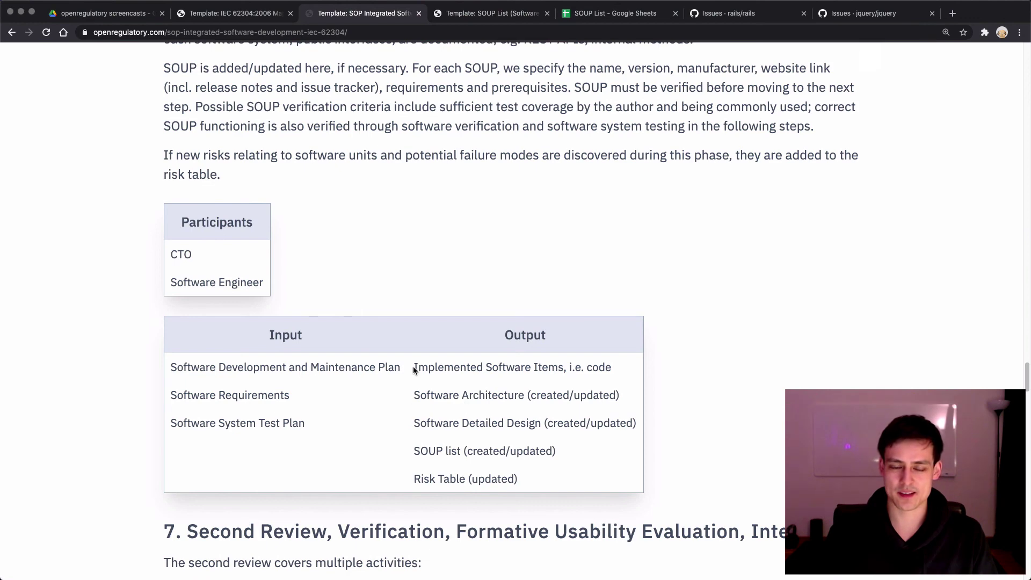
# Highlight the SOP's outputs, including the SOUP list, and scroll on to section 7, Second Review
pyautogui.moveTo(414, 367); pyautogui.dragTo(471, 367)
pyautogui.moveTo(420, 395); pyautogui.dragTo(497, 396)
pyautogui.scroll(-2, 510, 405)
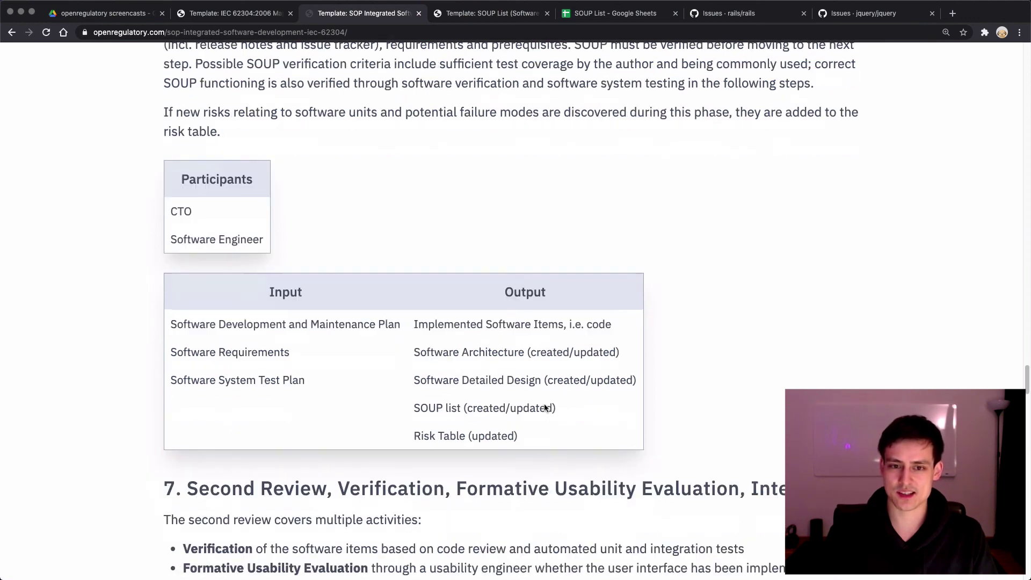
pyautogui.scroll(-2, 543, 404)
pyautogui.moveTo(414, 348); pyautogui.dragTo(540, 349)
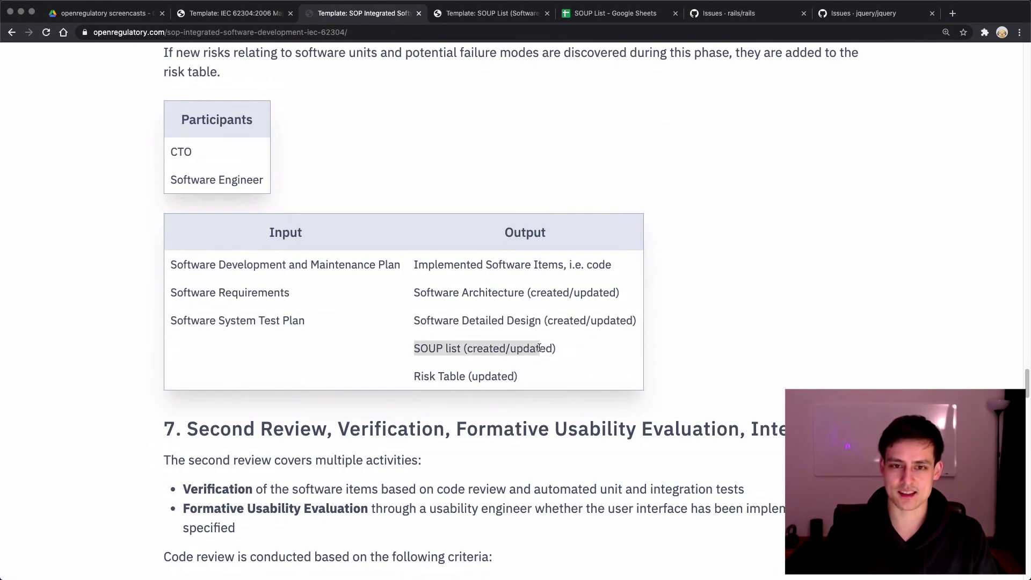
pyautogui.click(594, 352)
pyautogui.scroll(-3, 585, 357)
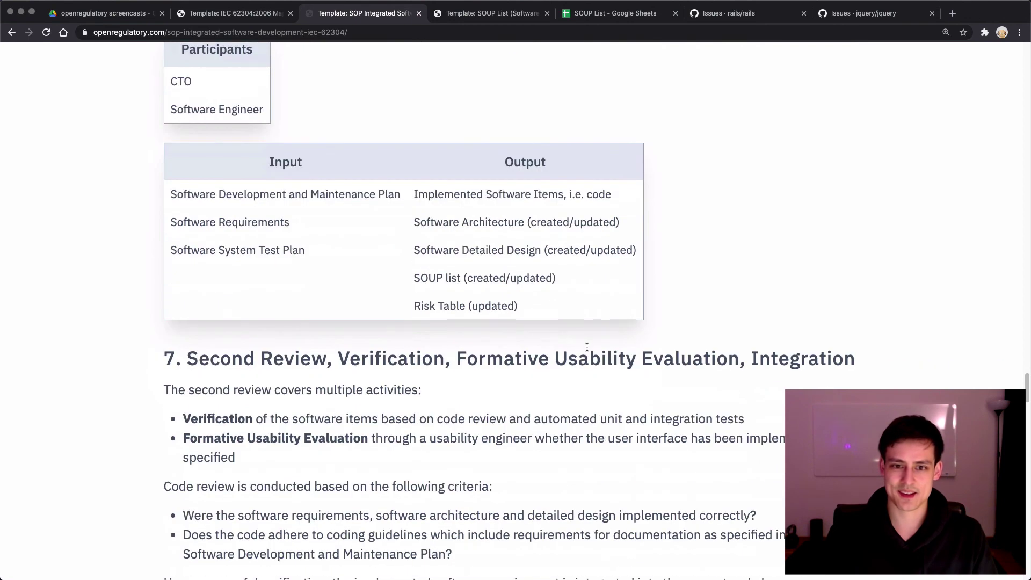
pyautogui.scroll(-3, 587, 347)
pyautogui.scroll(-3, 587, 346)
pyautogui.scroll(6, 588, 348)
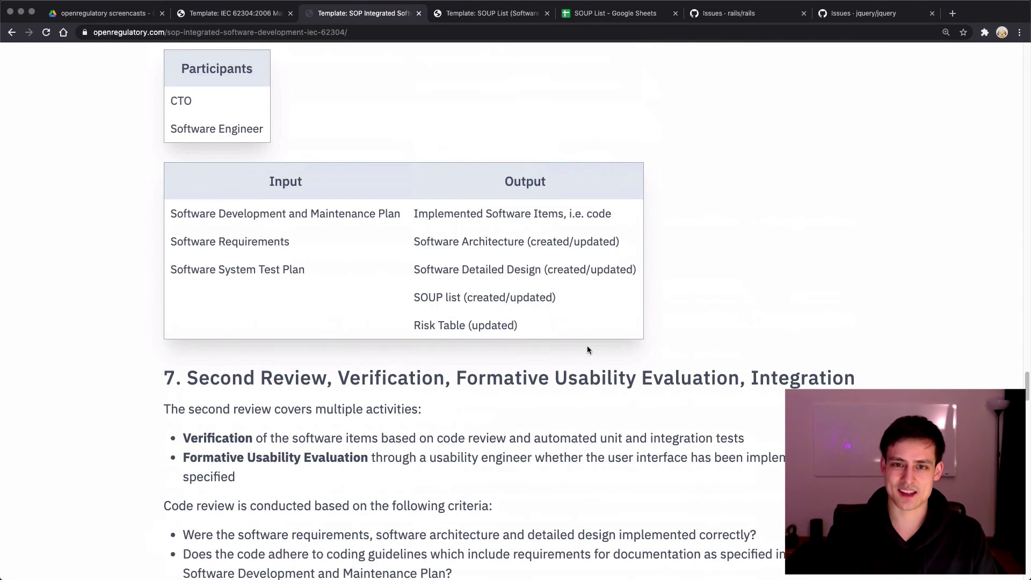
pyautogui.scroll(-5, 665, 302)
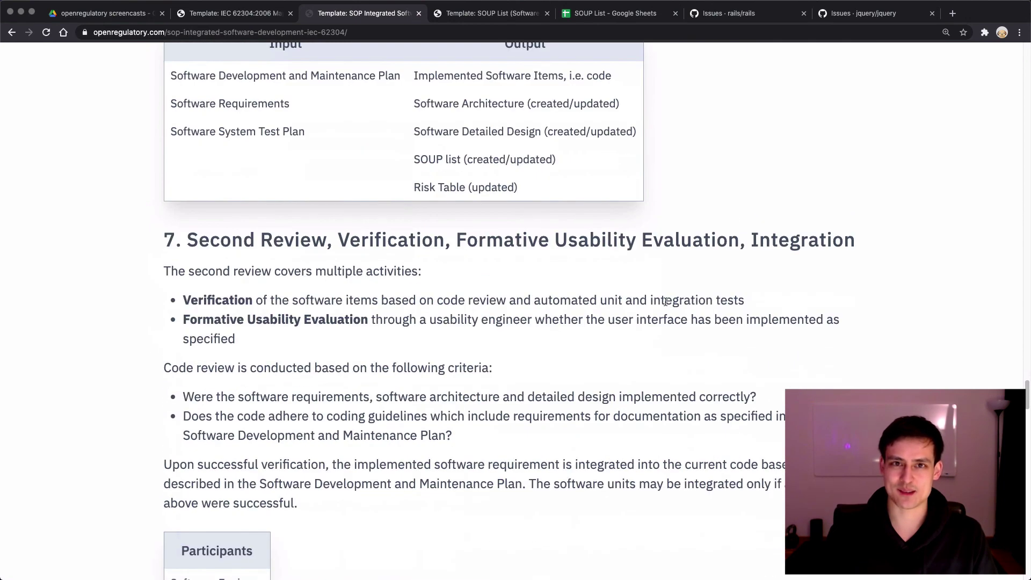